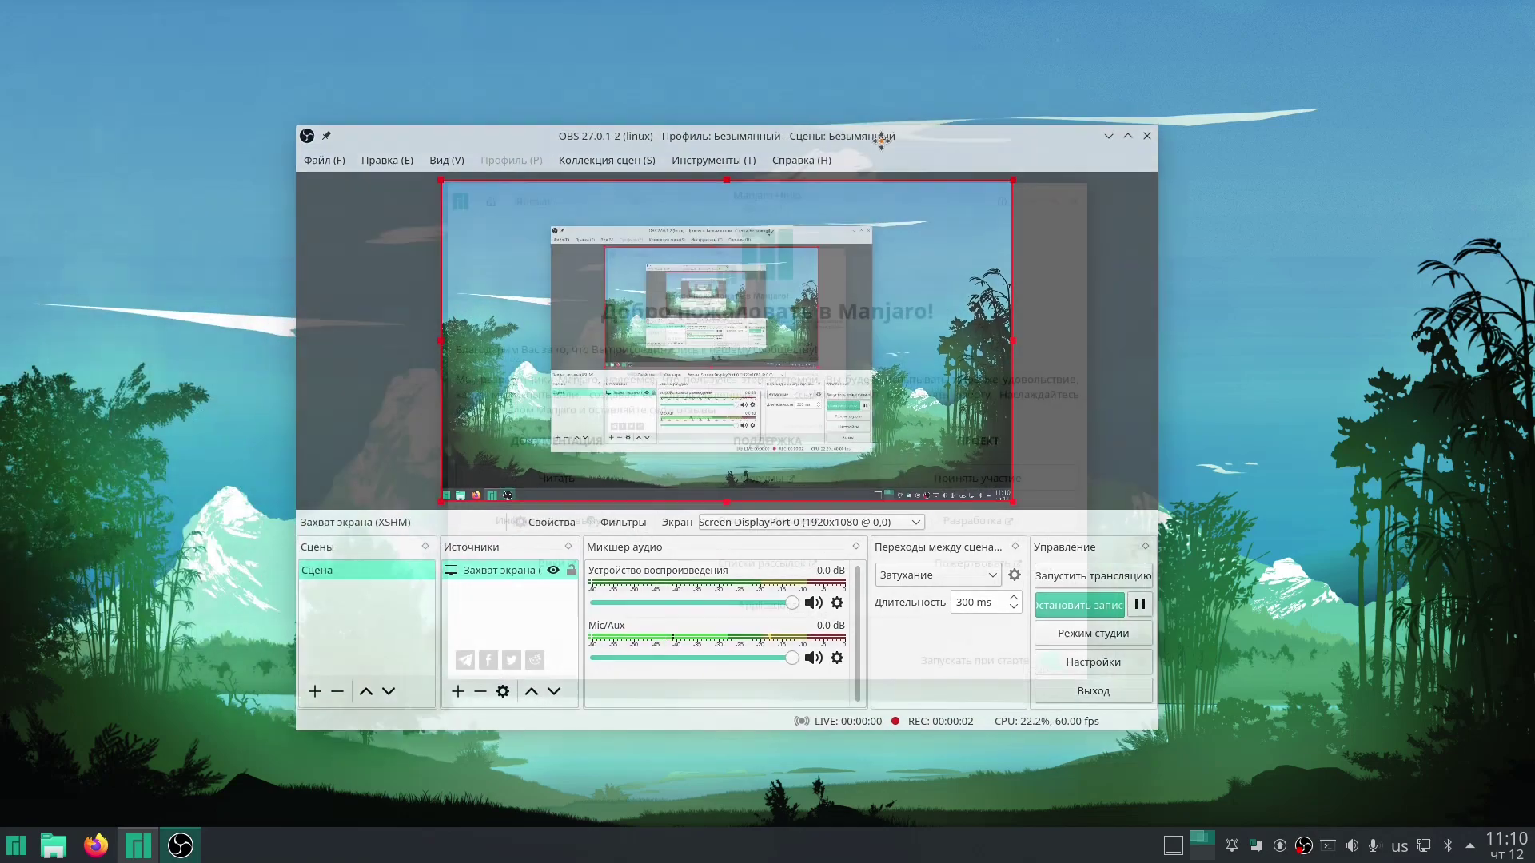
Minimize the OBS window and close the Manjaro Hello welcome window to clear the desktop.
{"action": "left_click_drag", "start_coordinate": [585, 16], "coordinate": [717, 135]}
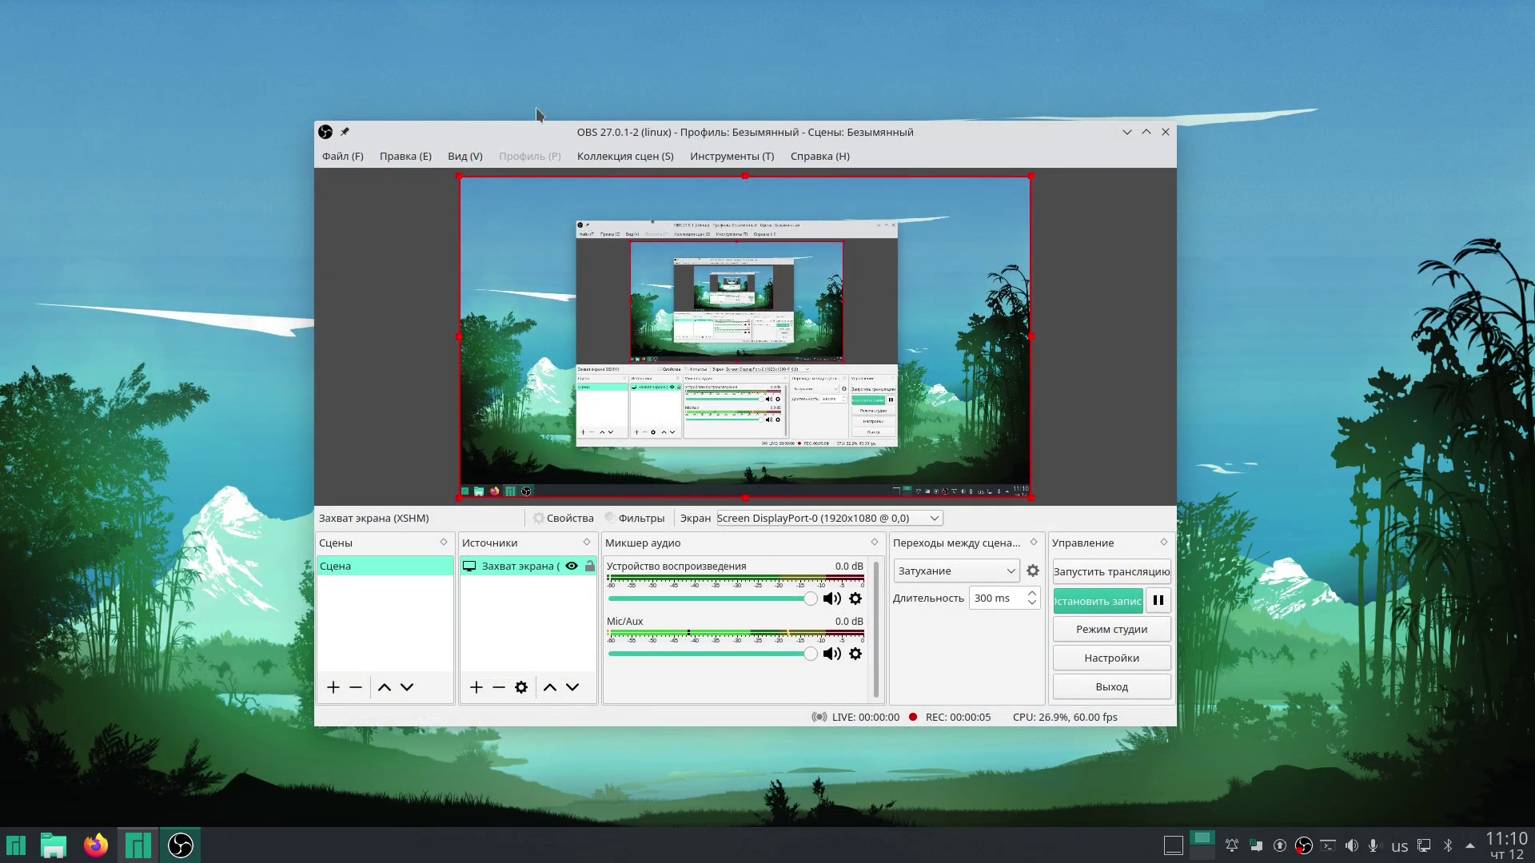
{"action": "left_click", "coordinate": [1121, 133]}
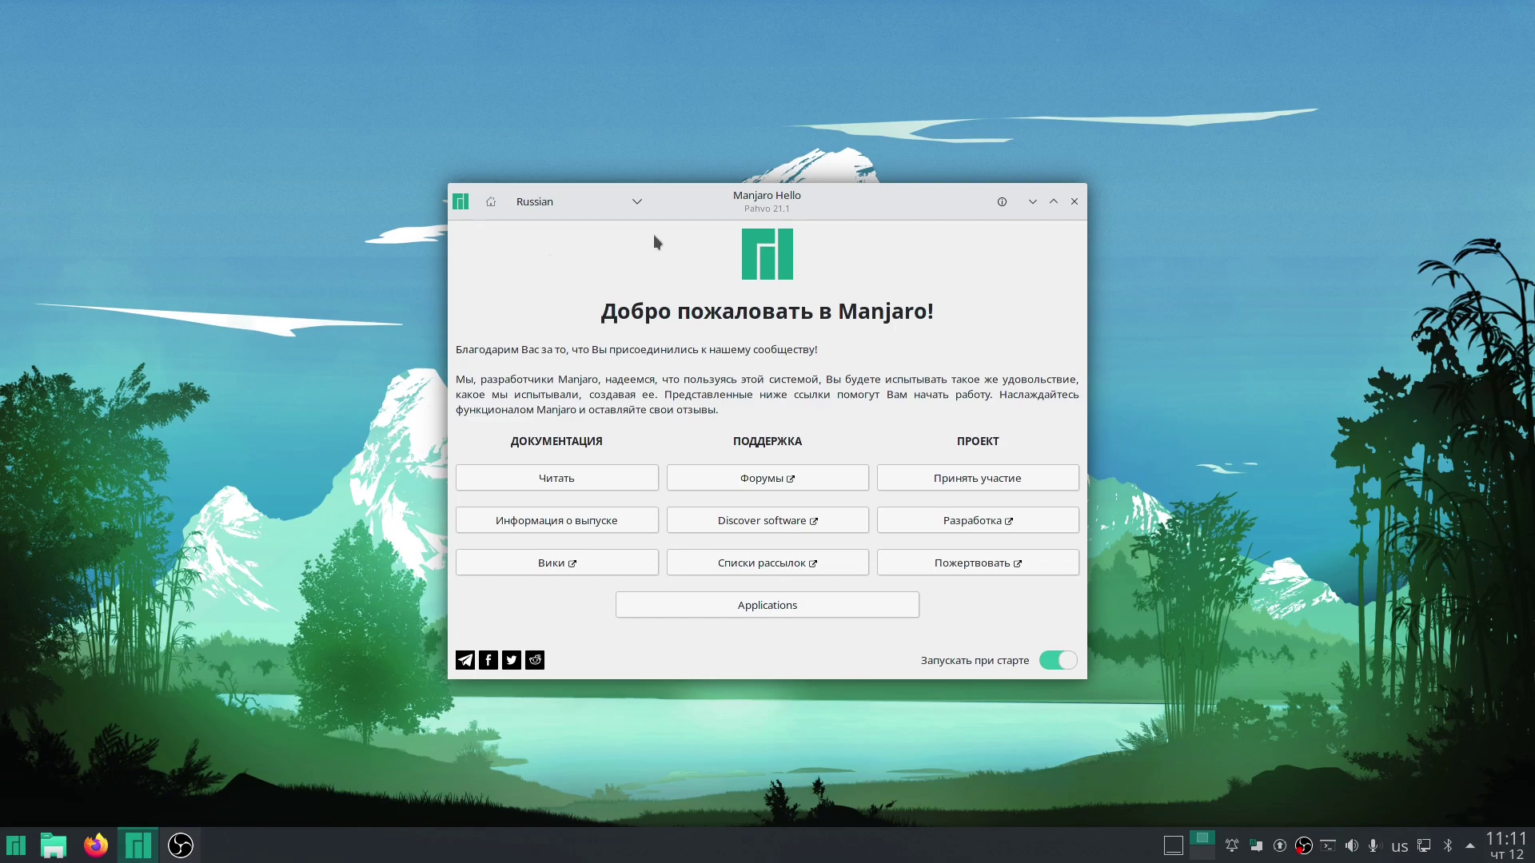
{"action": "right_click", "coordinate": [697, 200]}
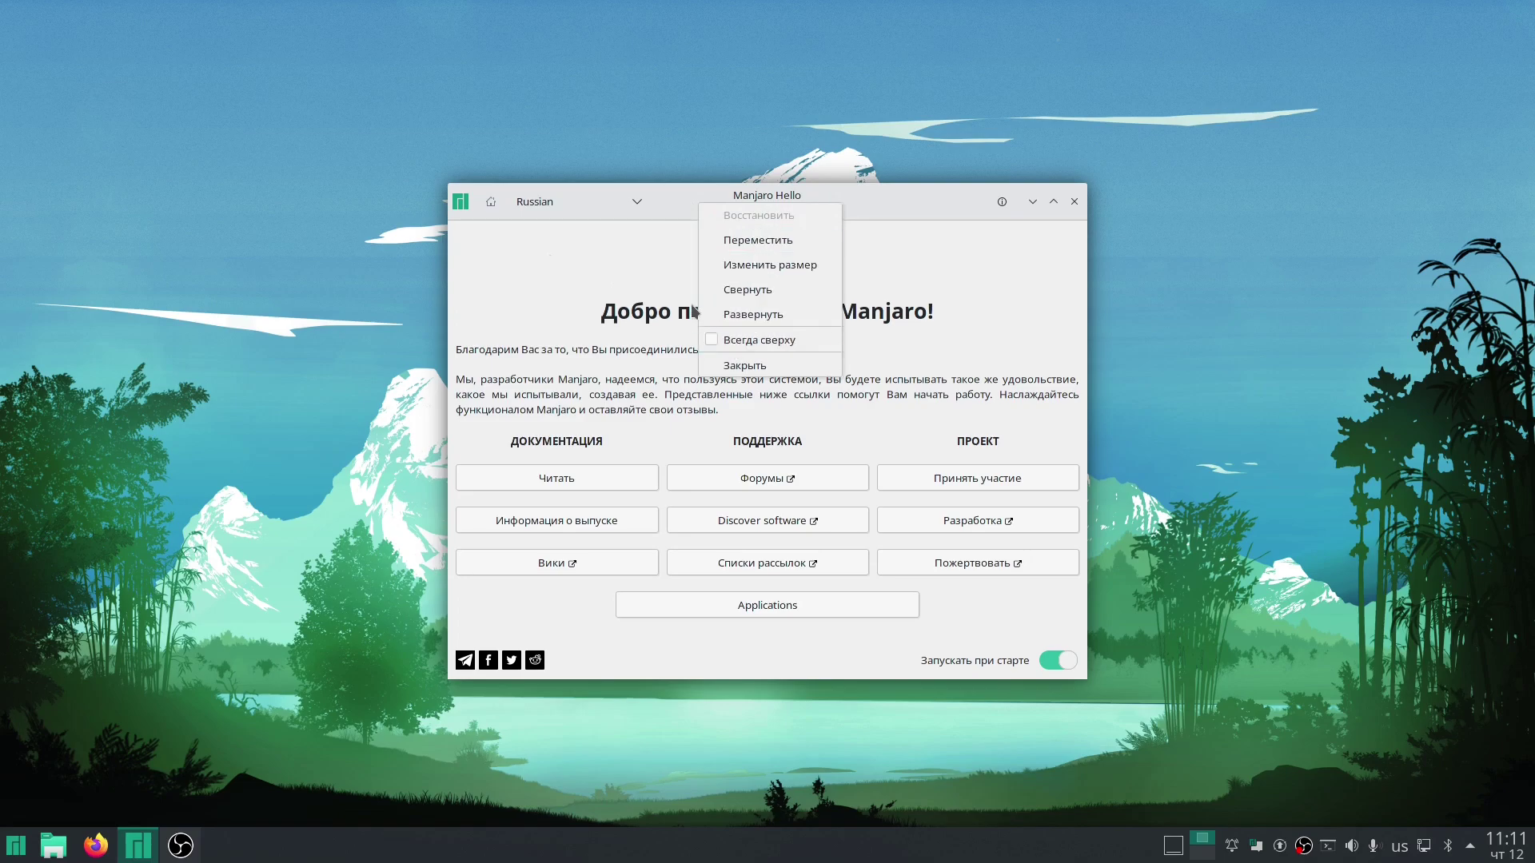
{"action": "left_click", "coordinate": [652, 264]}
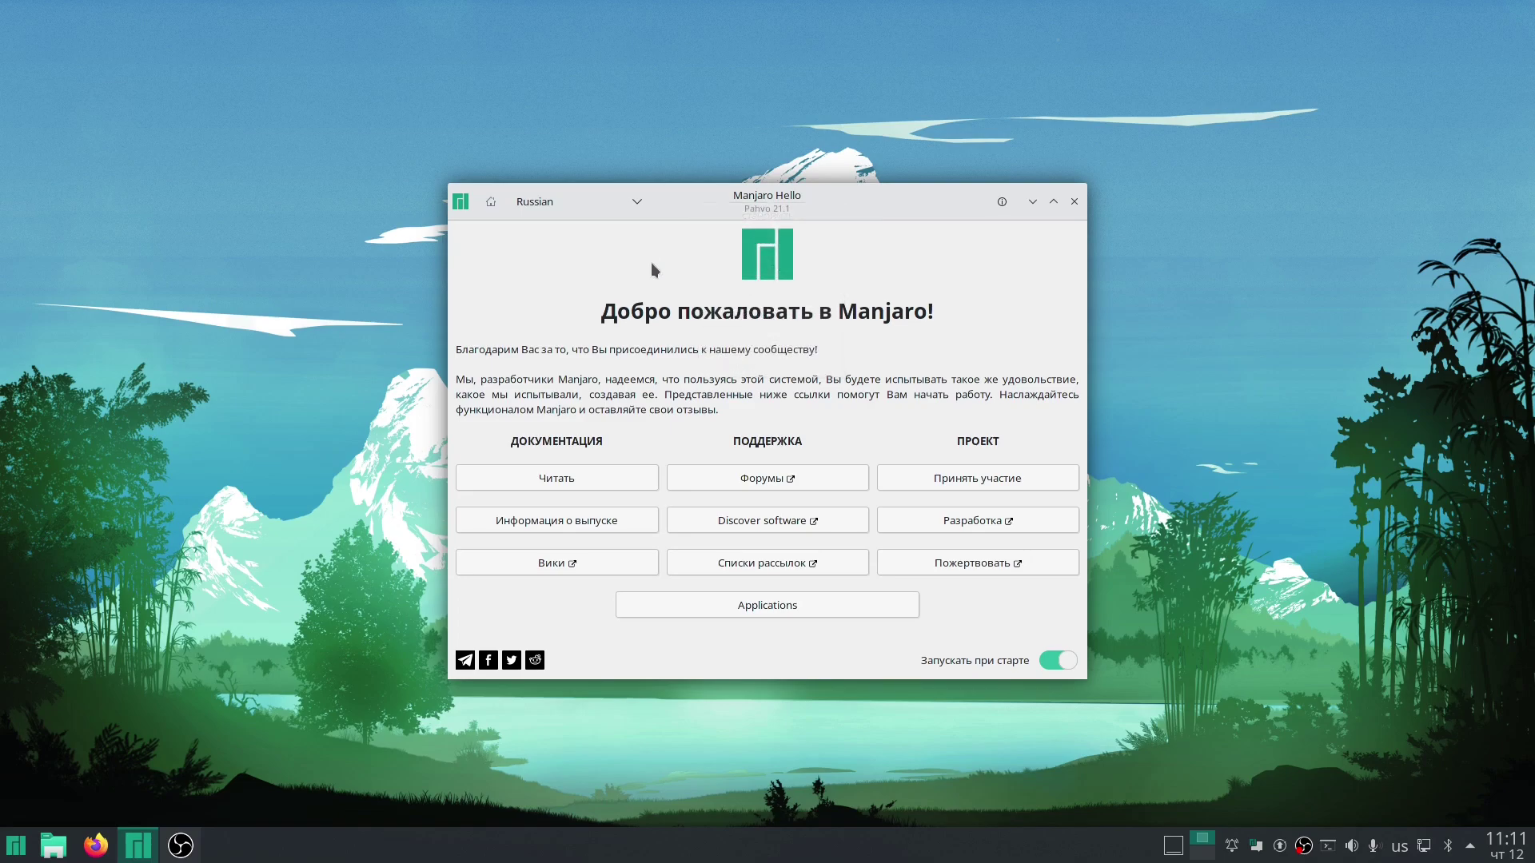
{"action": "right_click", "coordinate": [694, 200]}
{"action": "left_click", "coordinate": [735, 369]}
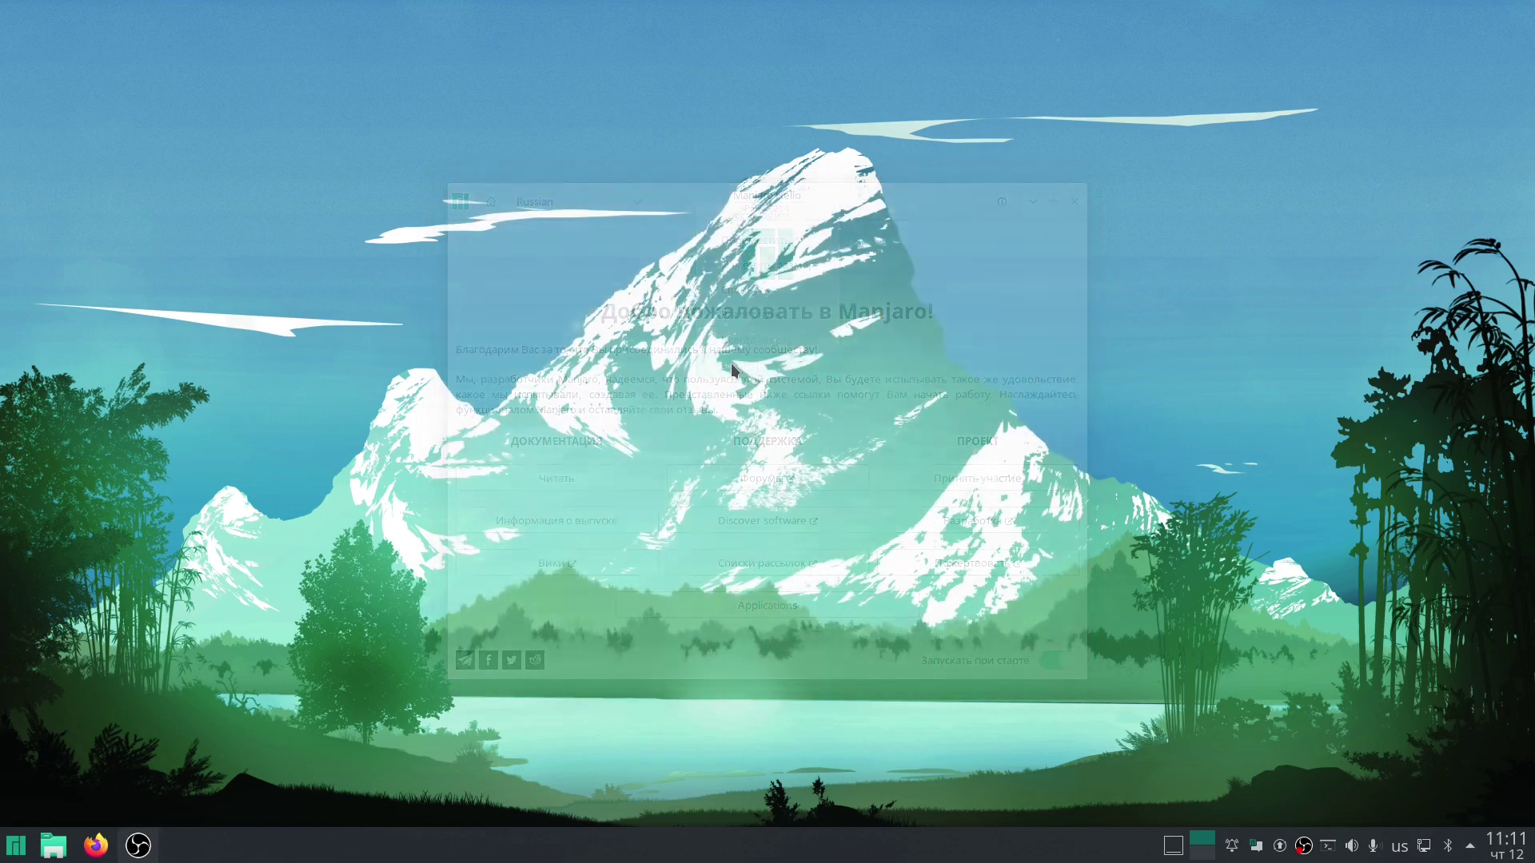
Open the system settings (Параметры системы), move the window towards the middle of the desktop, and view the Внешний вид themes.
{"action": "left_click", "coordinate": [16, 845]}
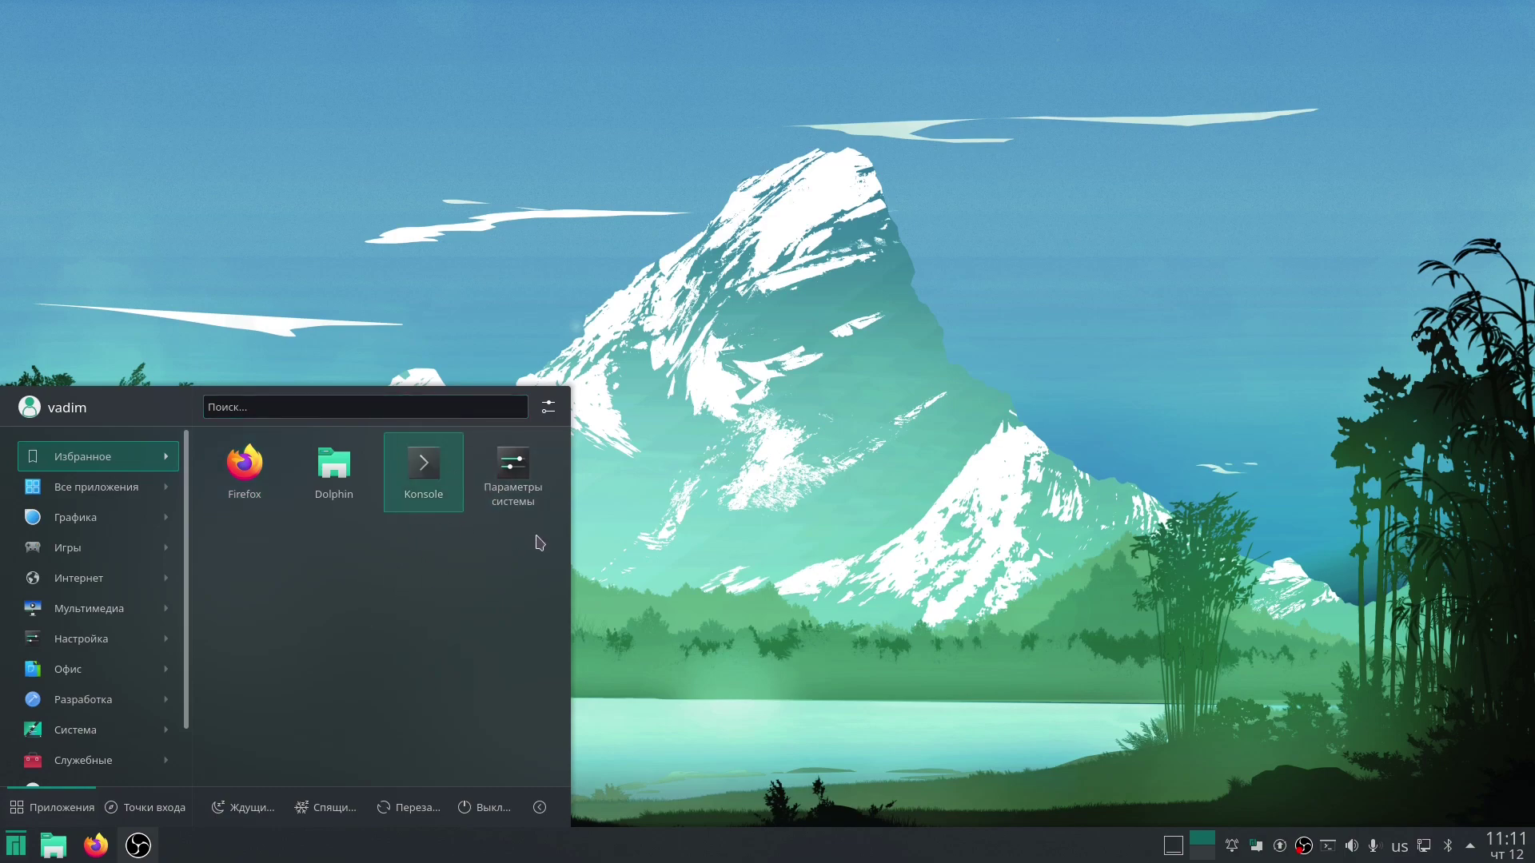
{"action": "left_click", "coordinate": [547, 457]}
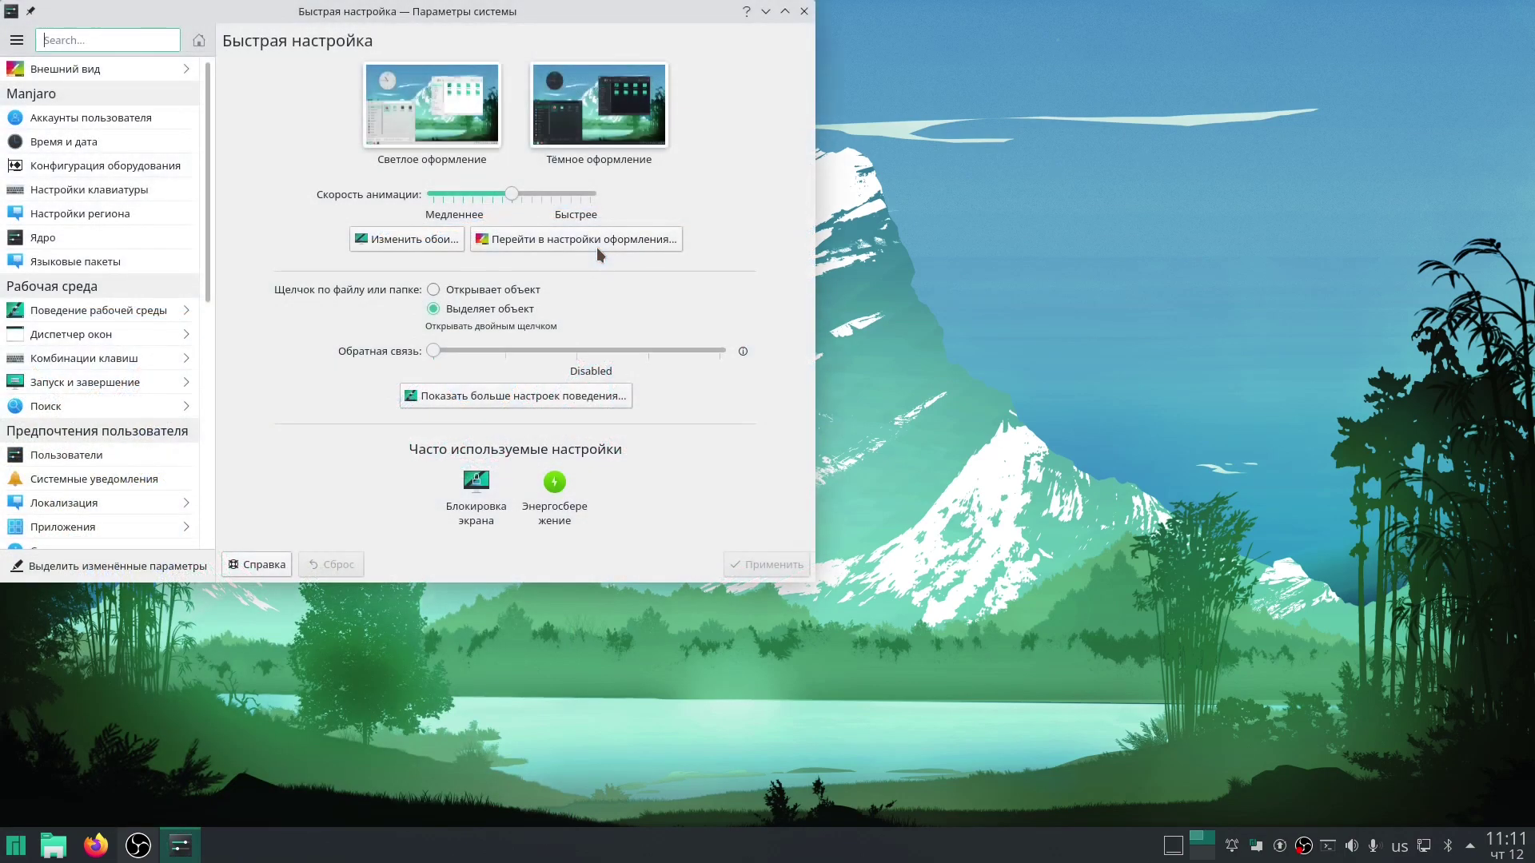
{"action": "left_click_drag", "start_coordinate": [586, 13], "coordinate": [911, 165]}
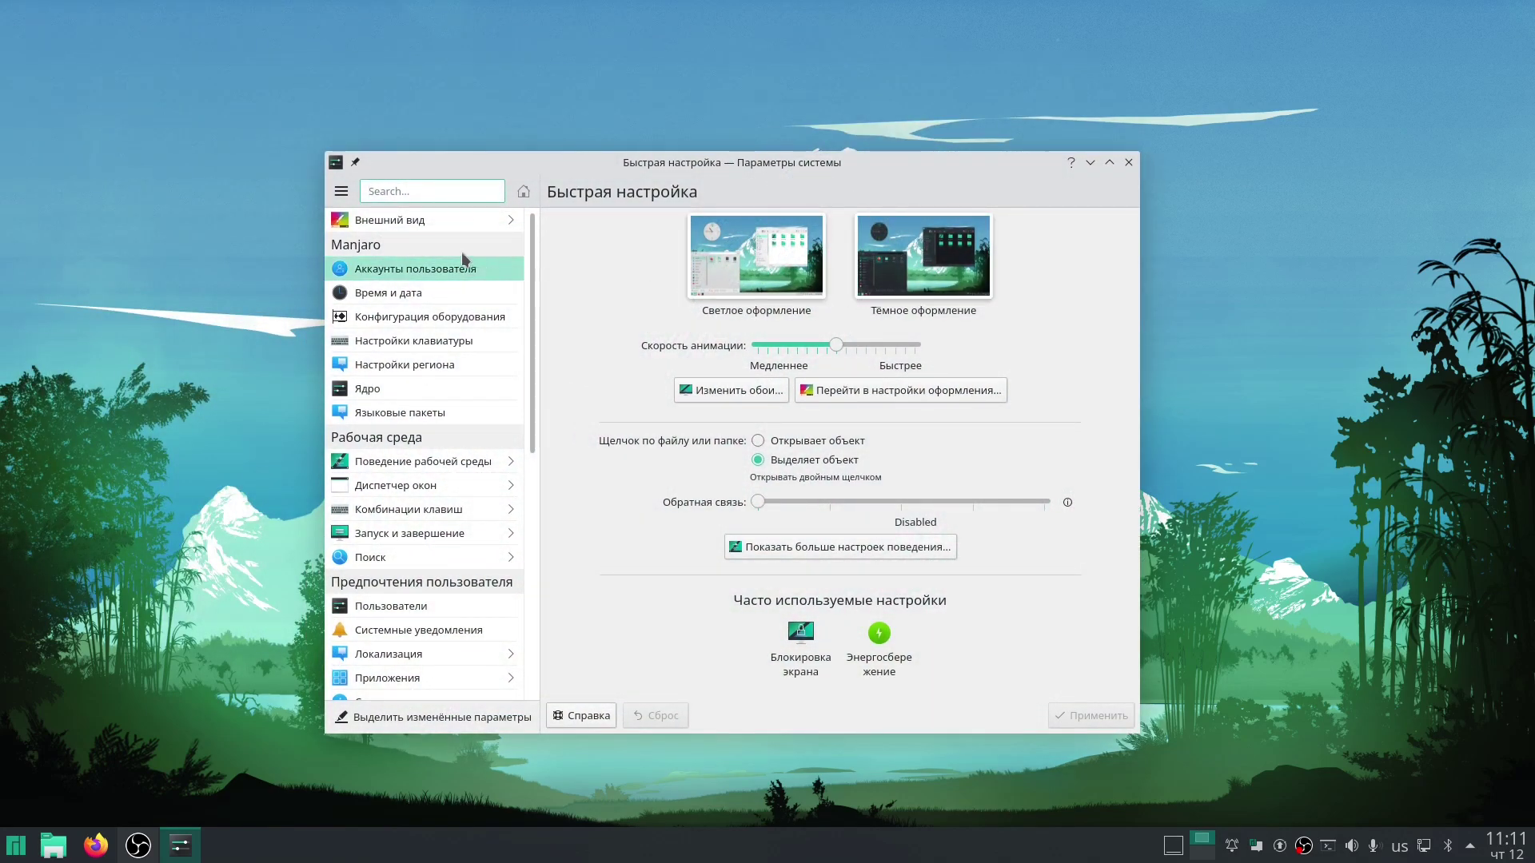
{"action": "left_click", "coordinate": [423, 222]}
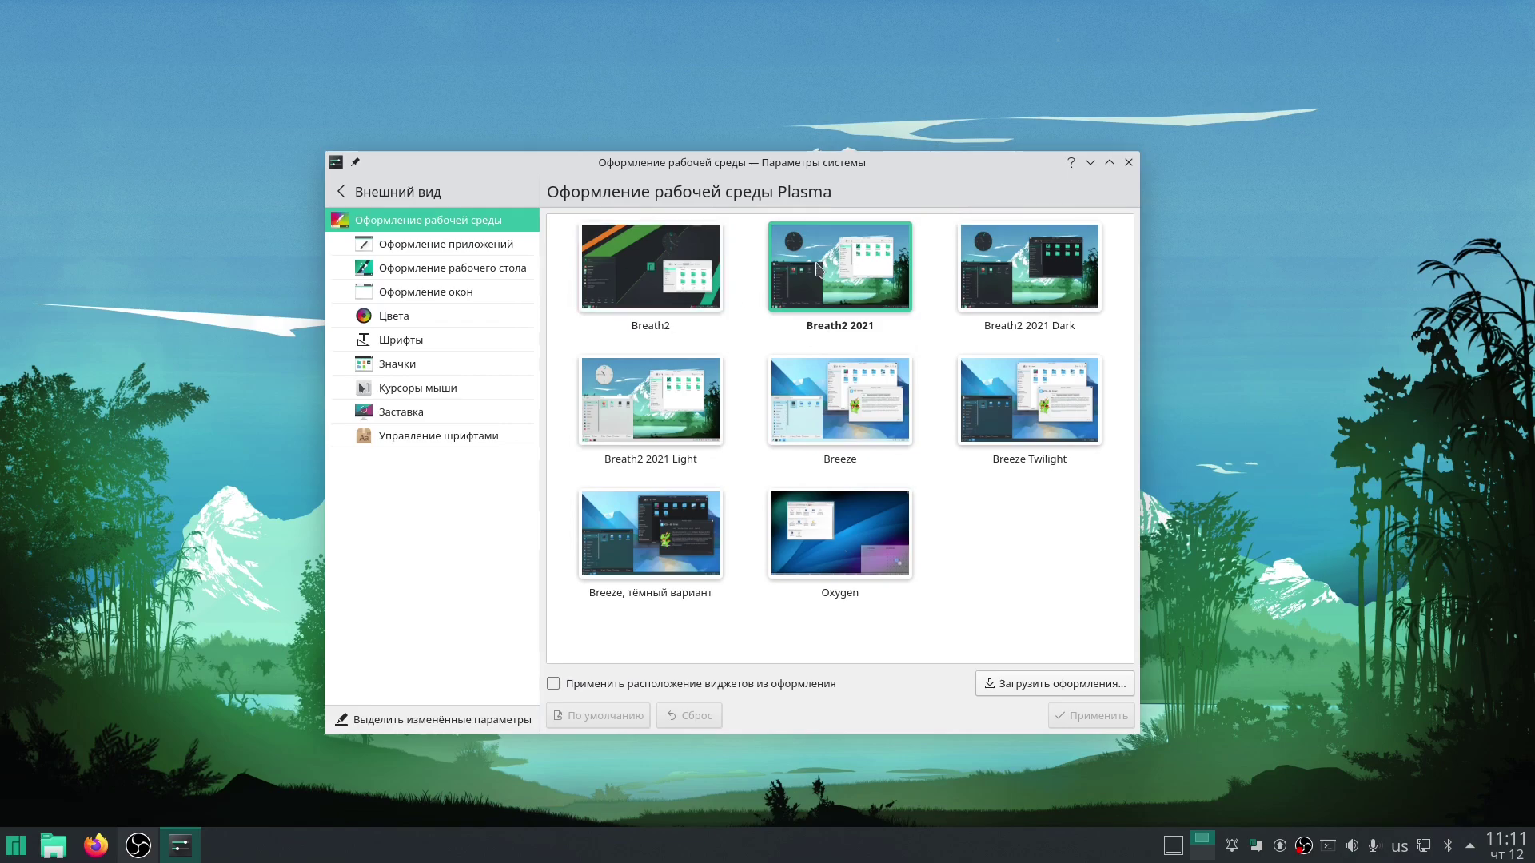
{"action": "left_click_drag", "start_coordinate": [622, 159], "coordinate": [627, 112]}
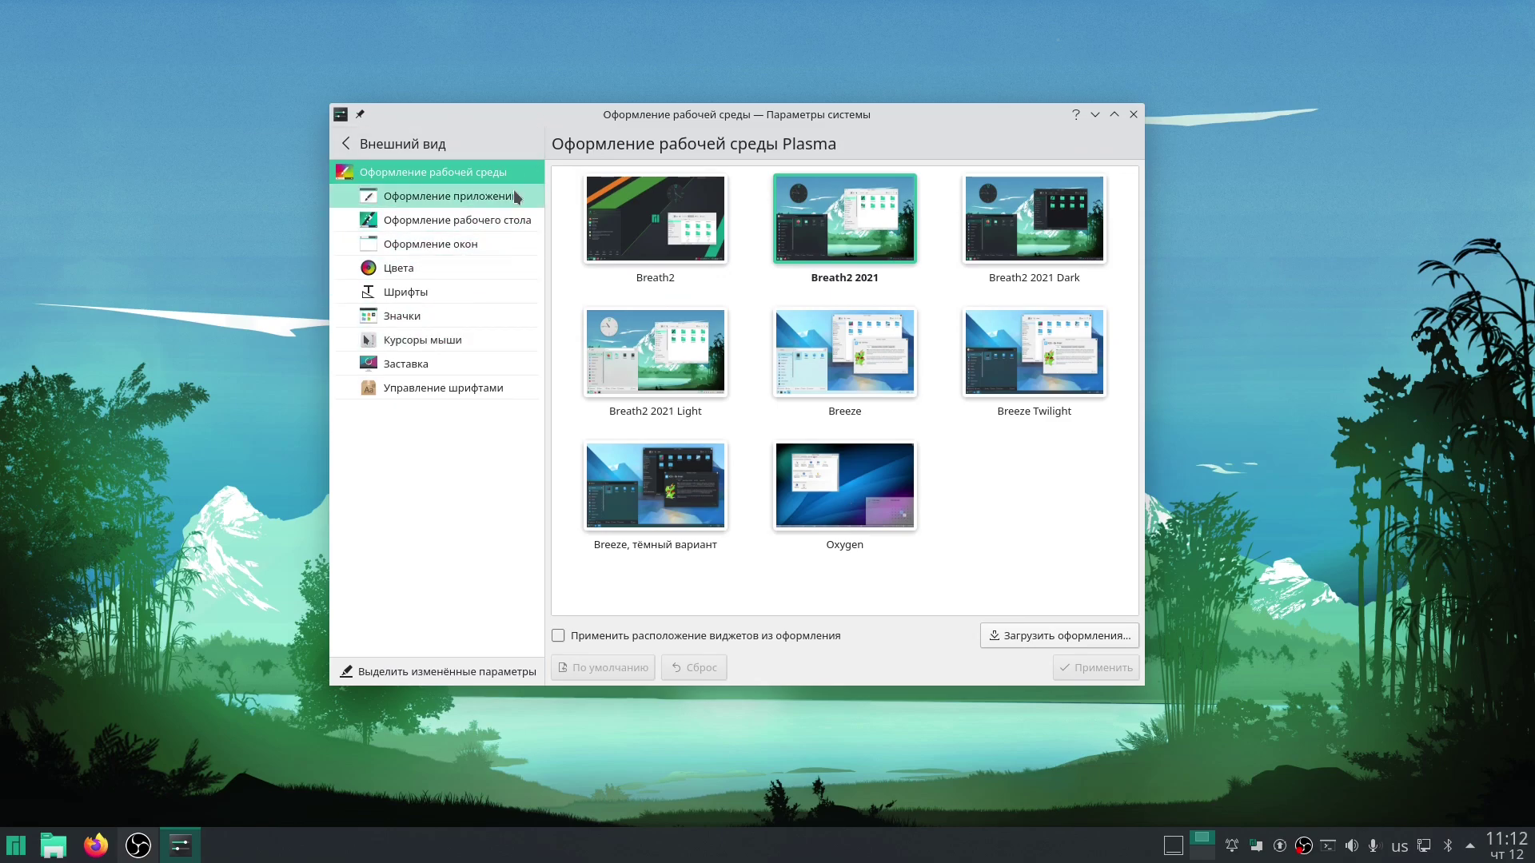
Return to the main settings list and view the Сведения о системе page under system administration.
{"action": "left_click", "coordinate": [437, 142]}
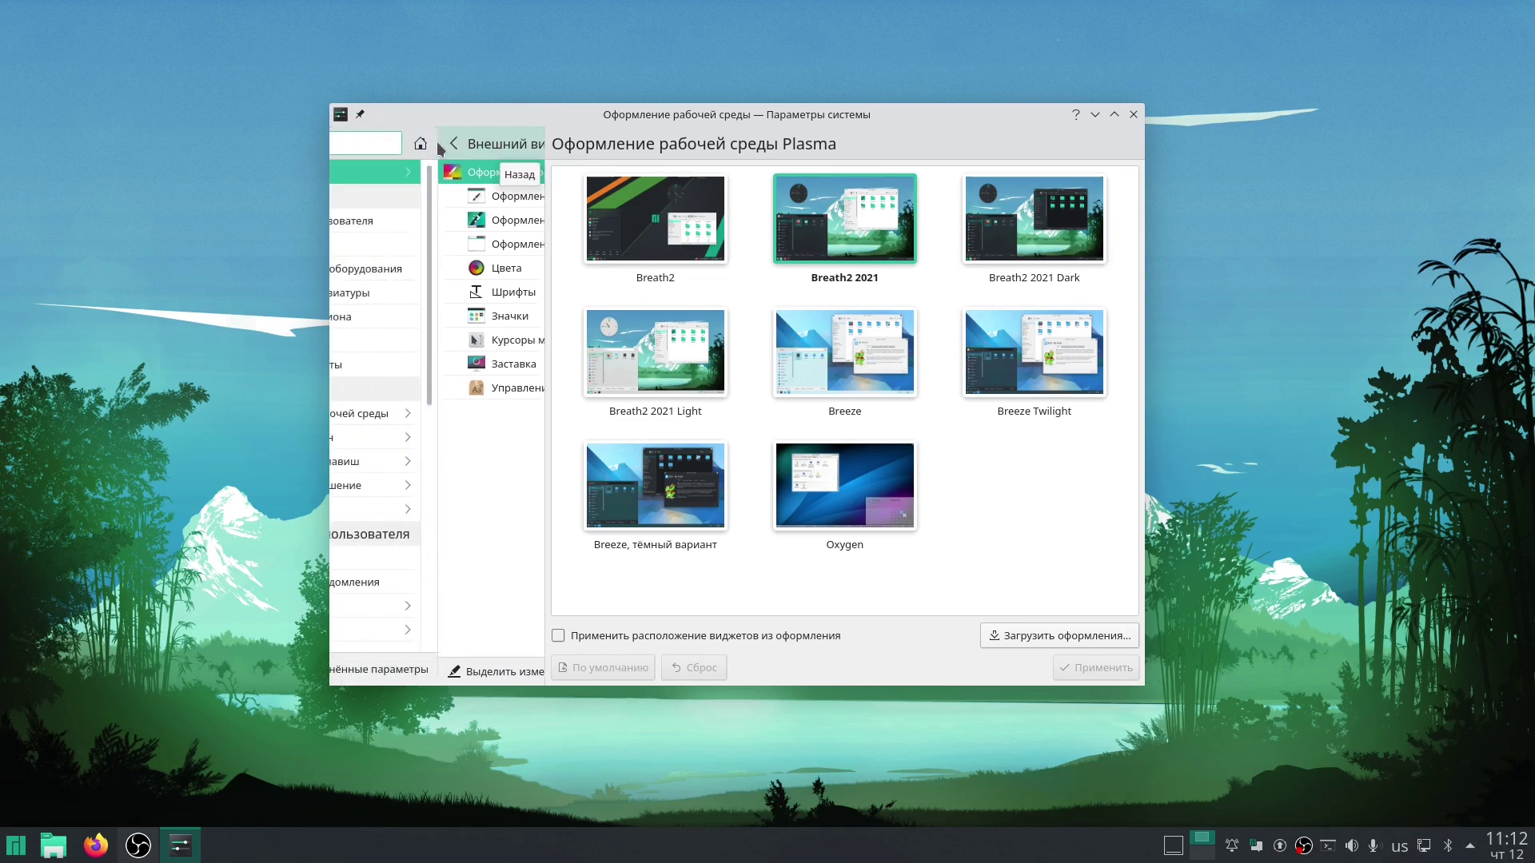
{"action": "scroll", "coordinate": [469, 371], "scroll_direction": "down", "scroll_amount": 10}
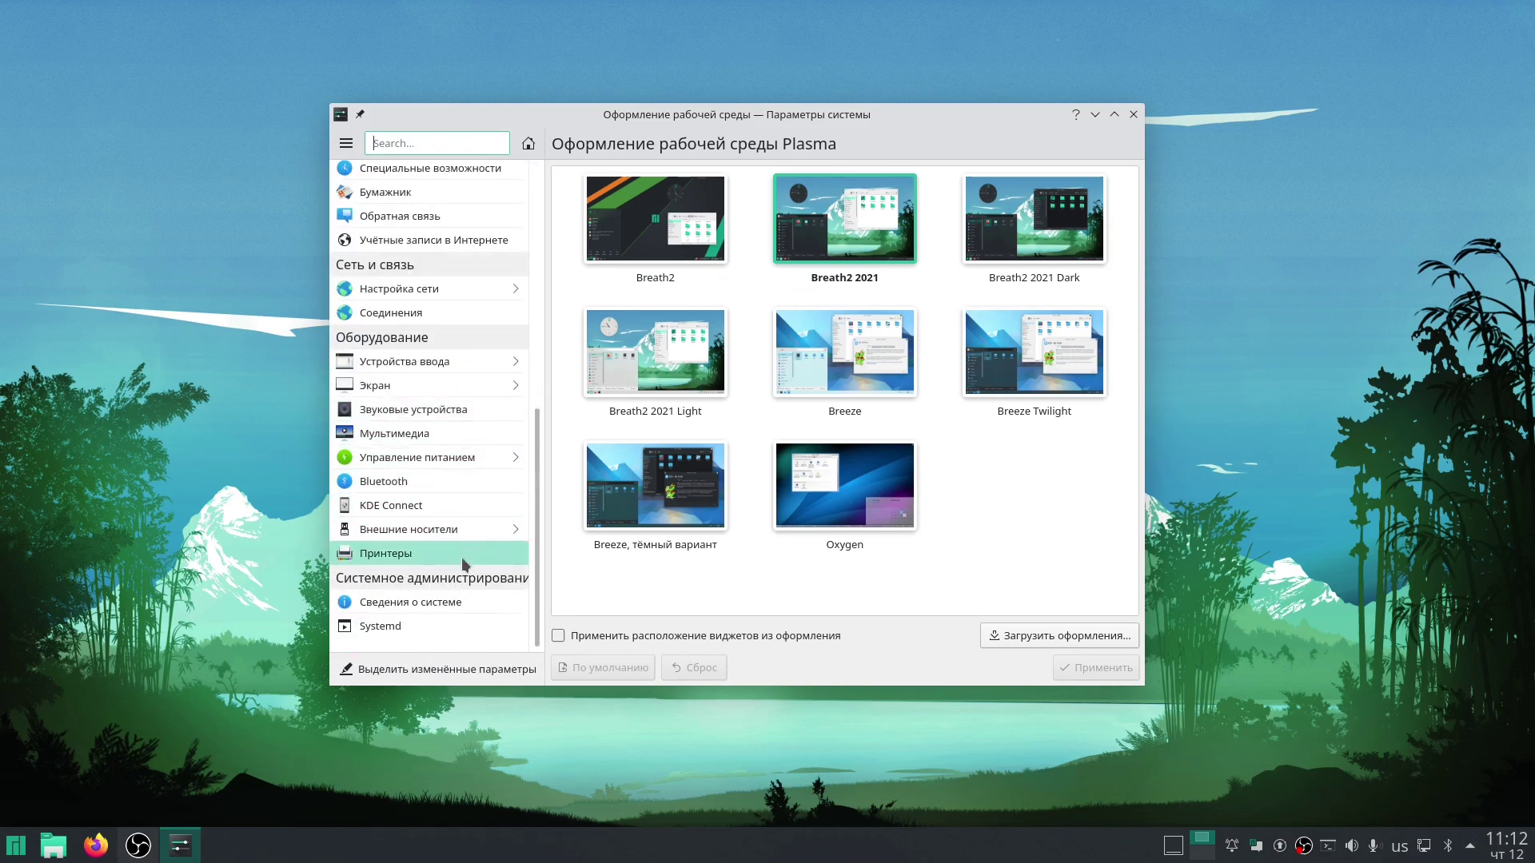
{"action": "left_click", "coordinate": [480, 609]}
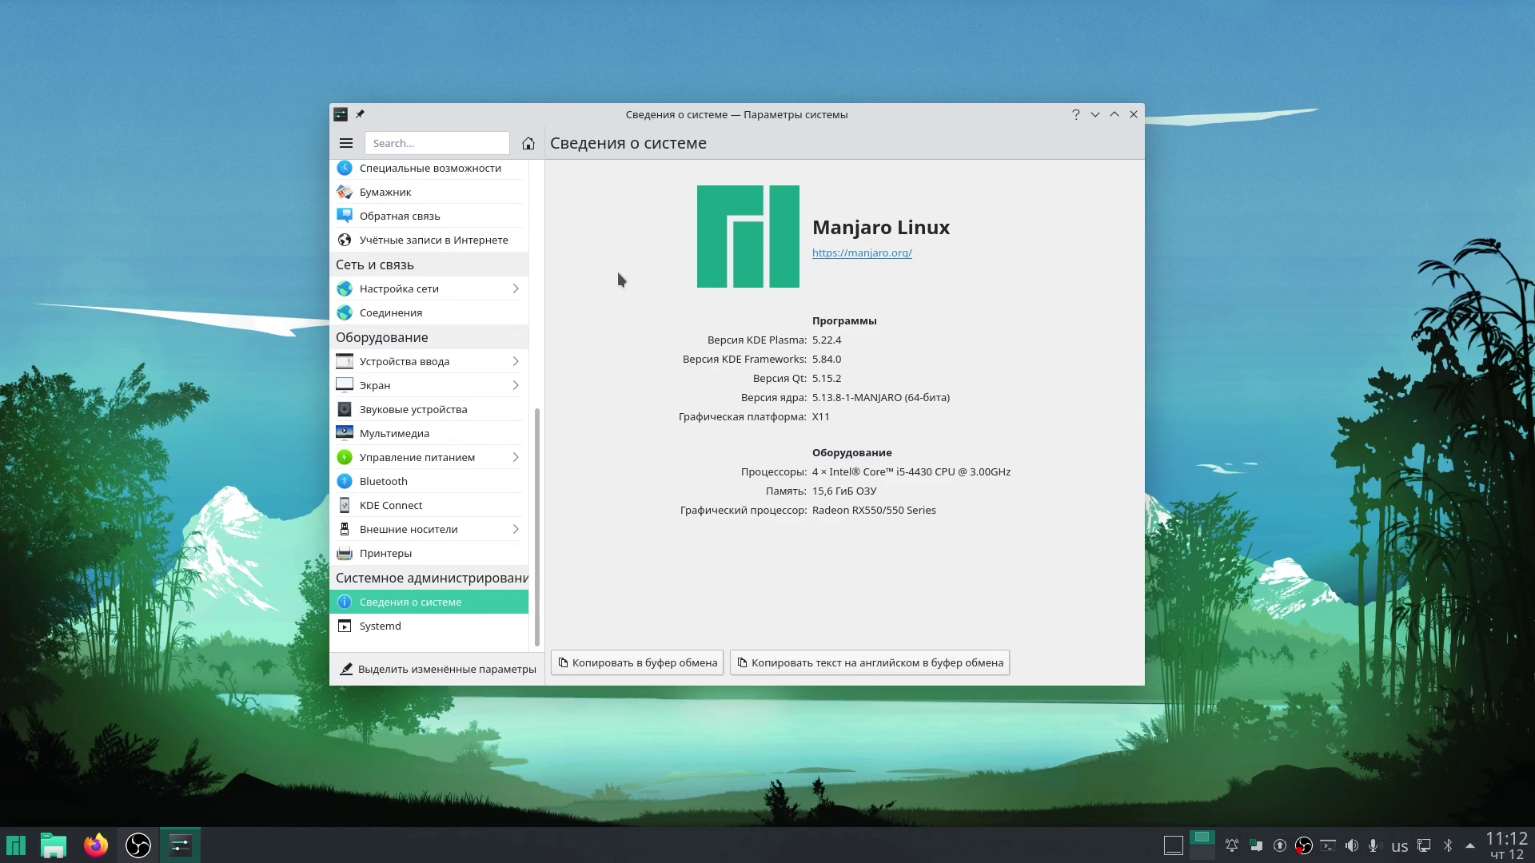
{"action": "scroll", "coordinate": [450, 333], "scroll_direction": "up", "scroll_amount": 8}
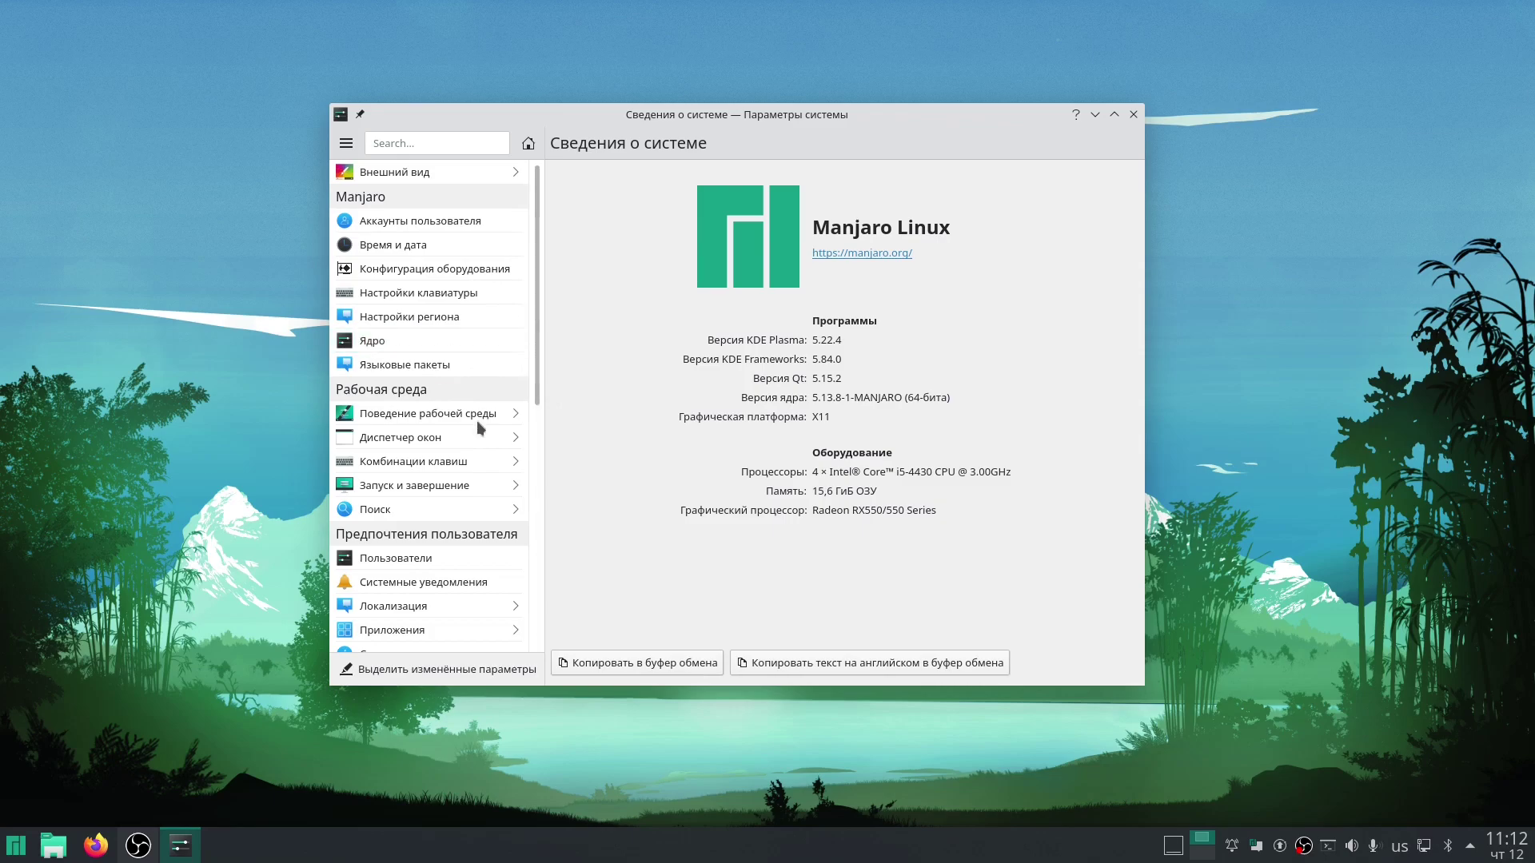
Open Manjaro Settings Manager, look through its modules, and close it.
{"action": "left_click", "coordinate": [16, 845]}
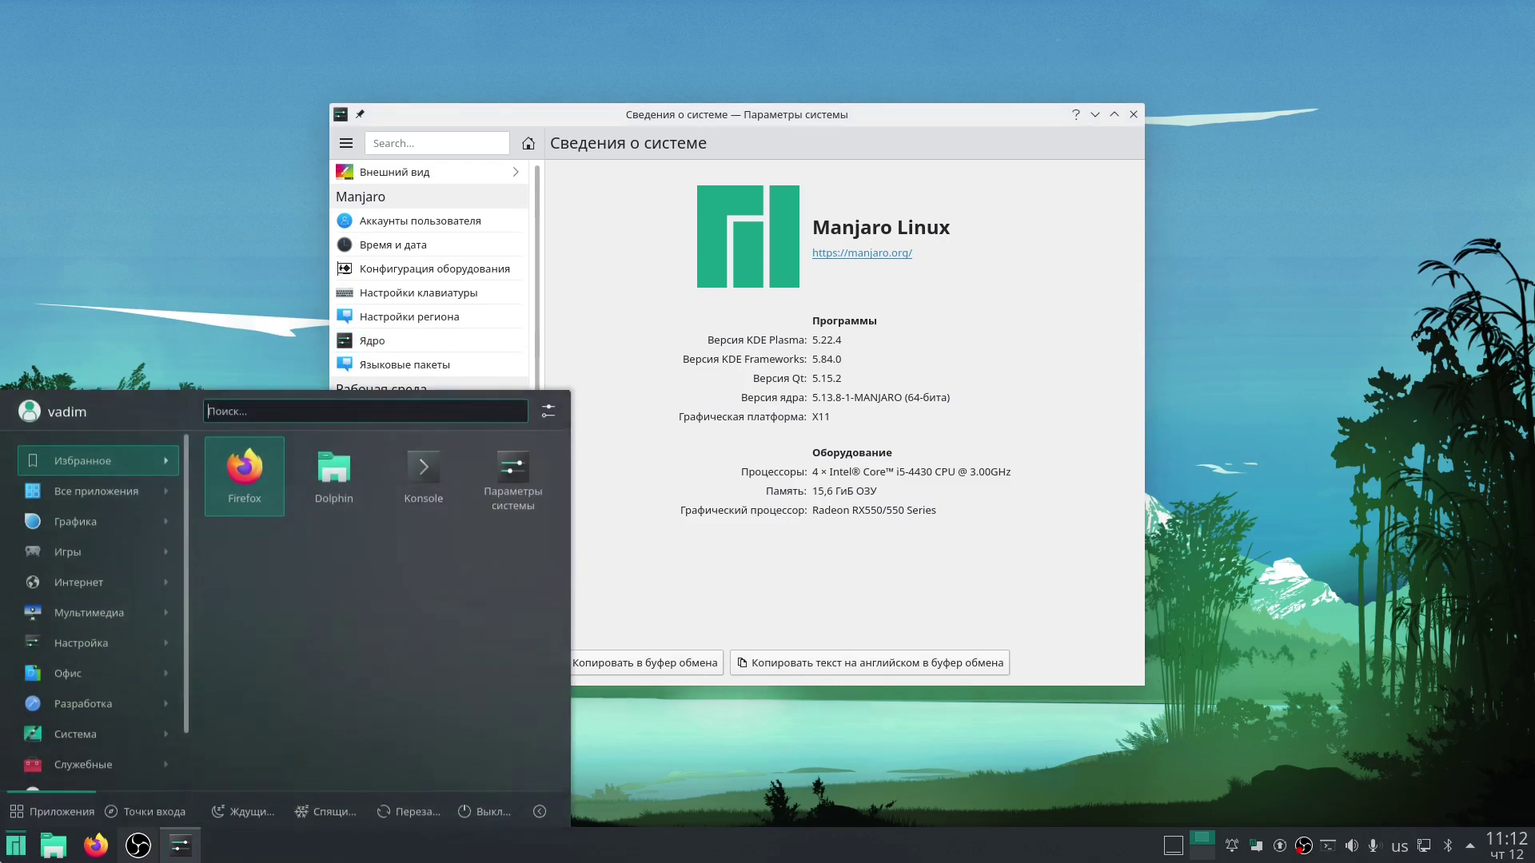
{"action": "mouse_move", "coordinate": [120, 639]}
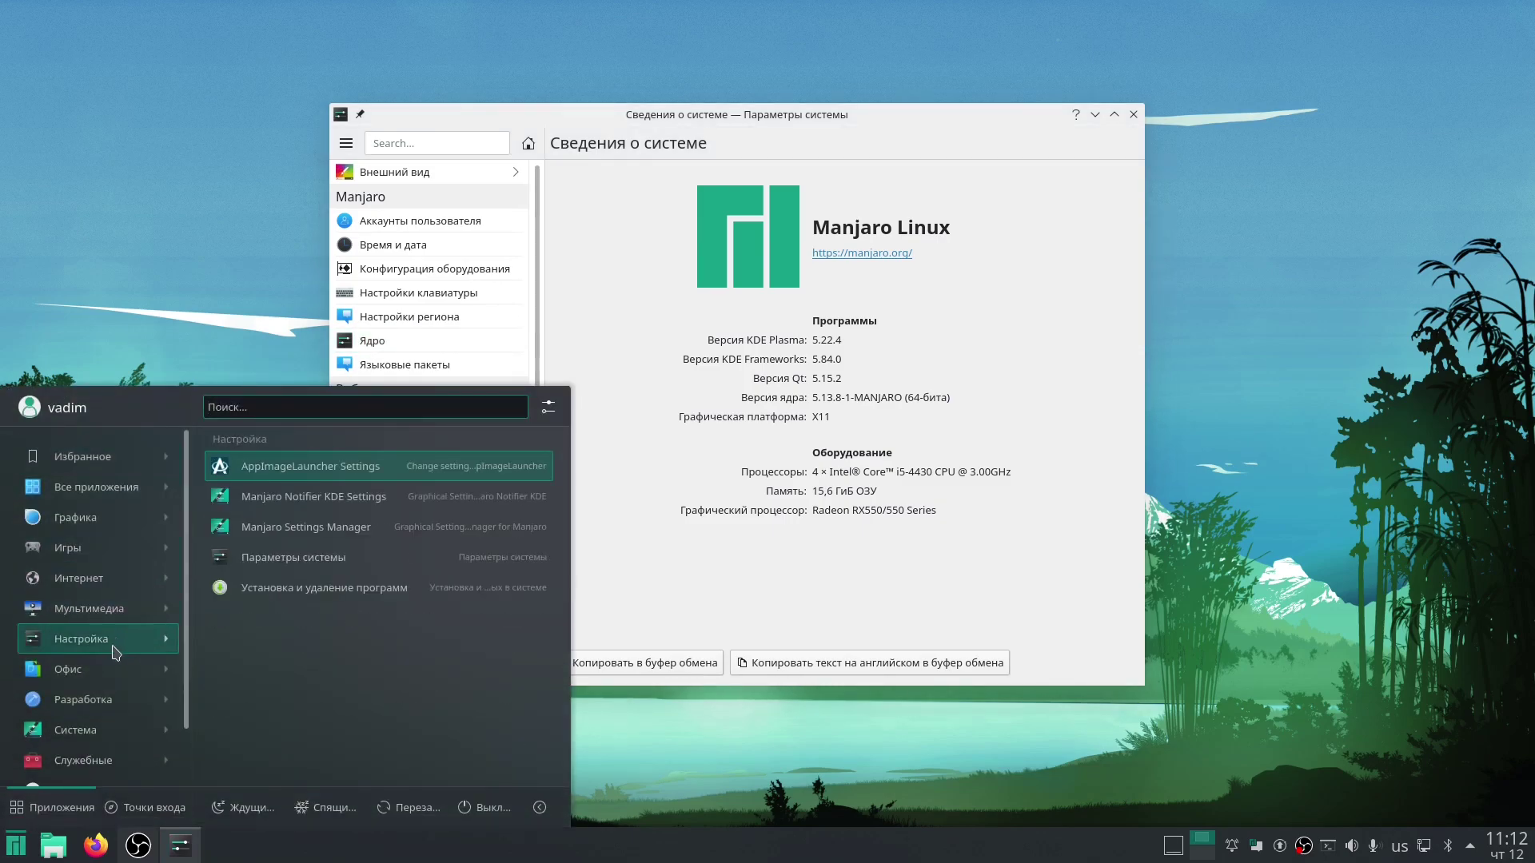
{"action": "left_click", "coordinate": [329, 528]}
{"action": "left_click_drag", "start_coordinate": [679, 258], "coordinate": [716, 147]}
{"action": "right_click", "coordinate": [704, 107]}
{"action": "left_click", "coordinate": [664, 104]}
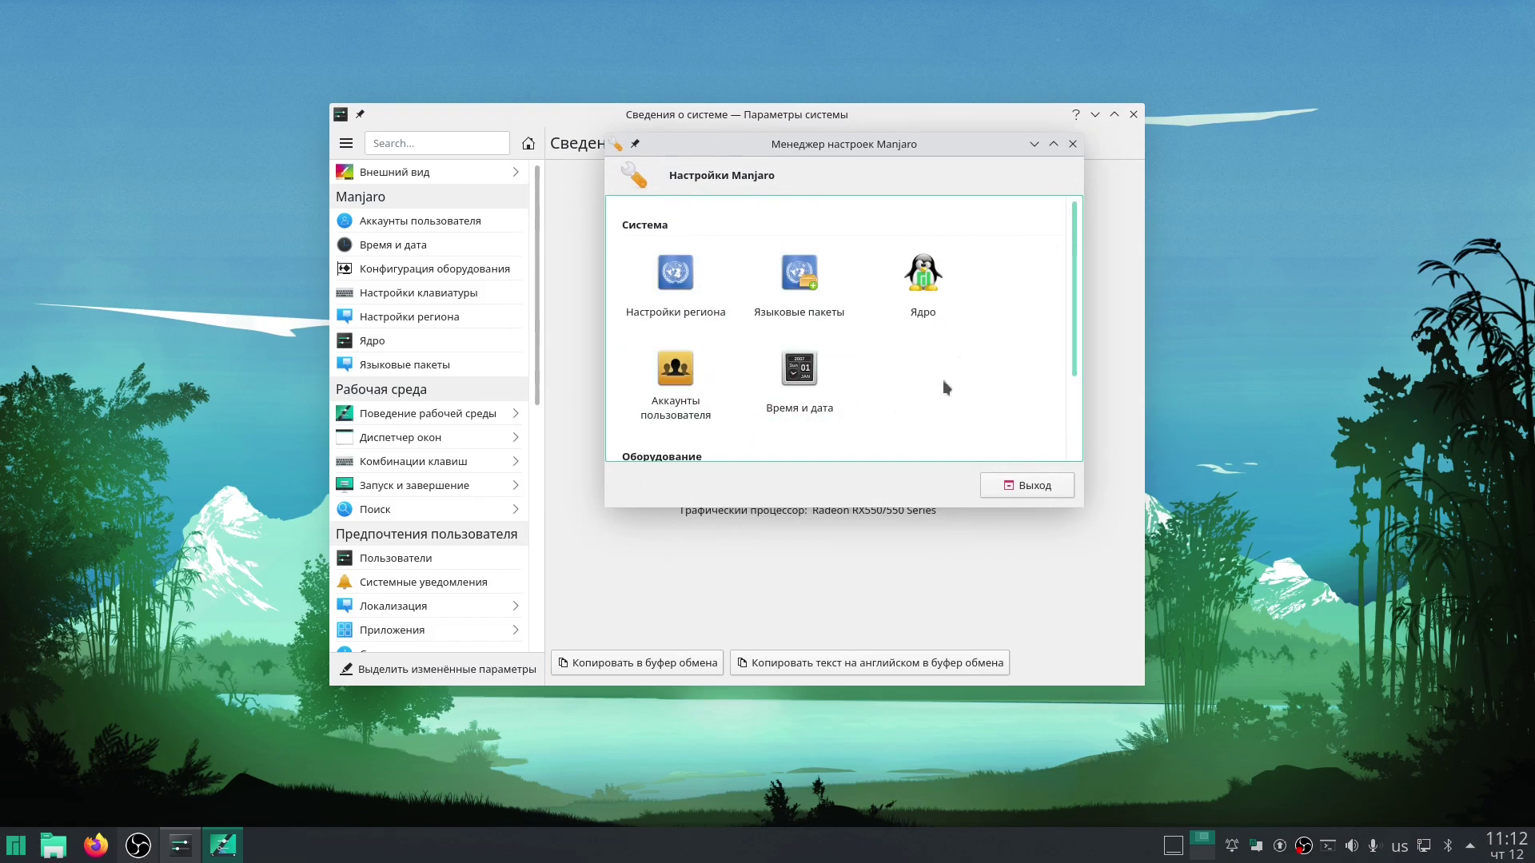
{"action": "scroll", "coordinate": [818, 389], "scroll_direction": "down", "scroll_amount": 3}
{"action": "scroll", "coordinate": [820, 389], "scroll_direction": "up", "scroll_amount": 3}
{"action": "right_click", "coordinate": [733, 146]}
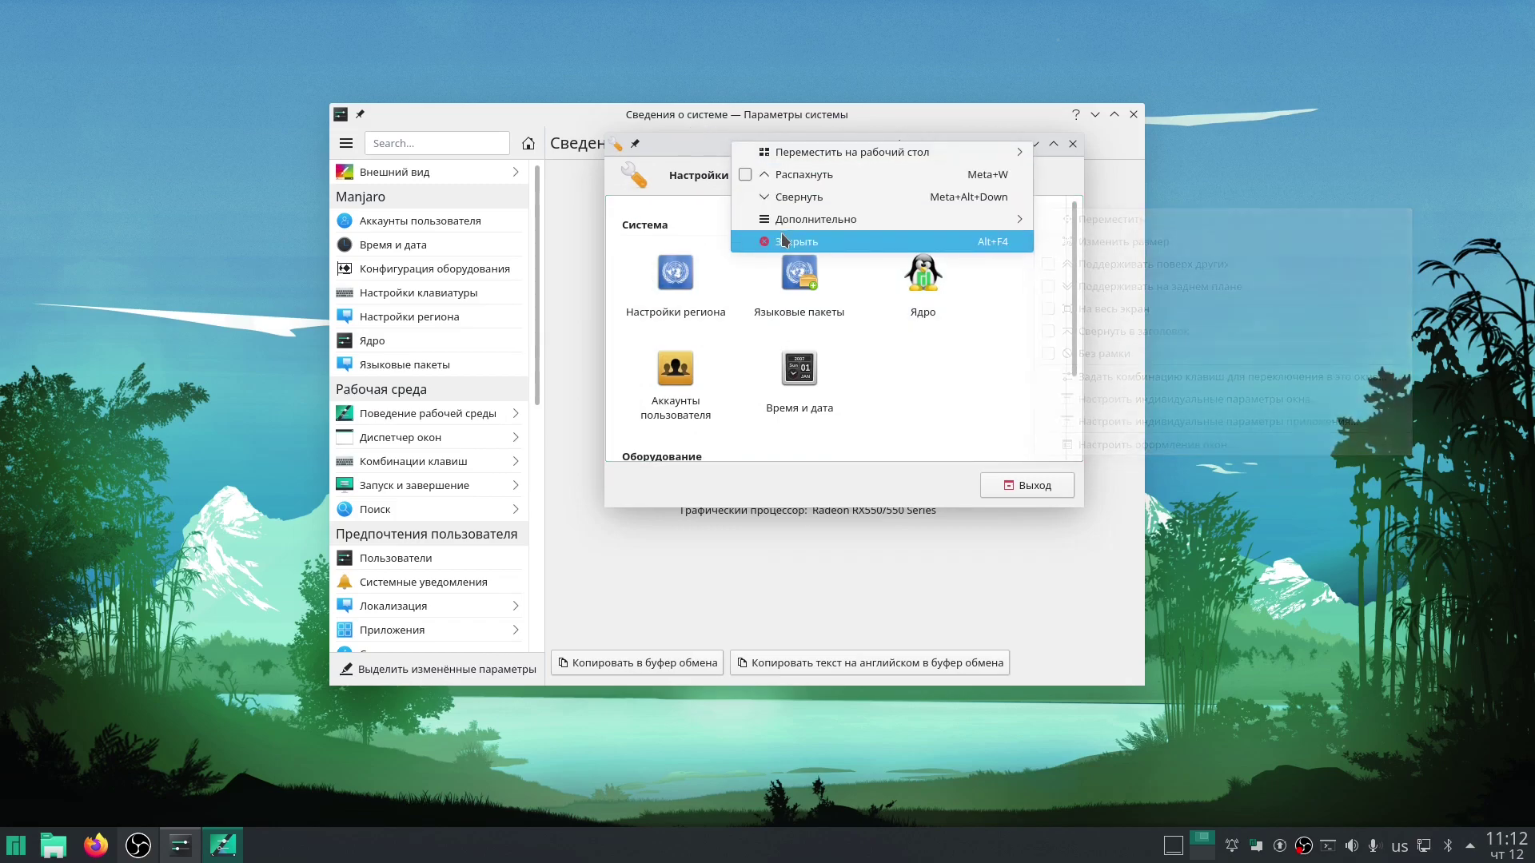
{"action": "left_click", "coordinate": [783, 240]}
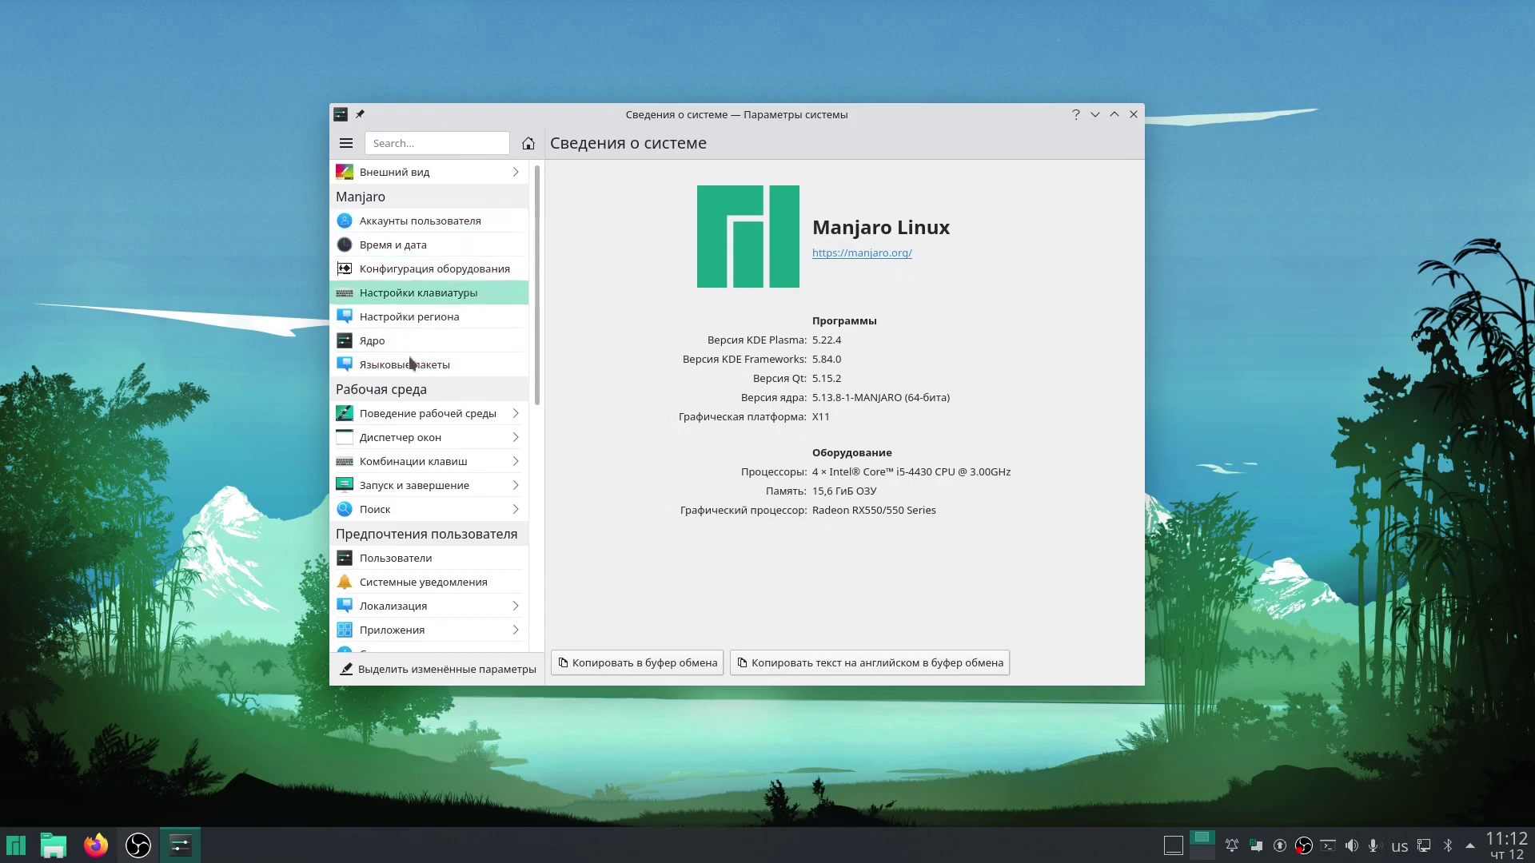
View the Manjaro page Аккаунты пользователя and the Plasma page Пользователи for comparison.
{"action": "left_click", "coordinate": [427, 219]}
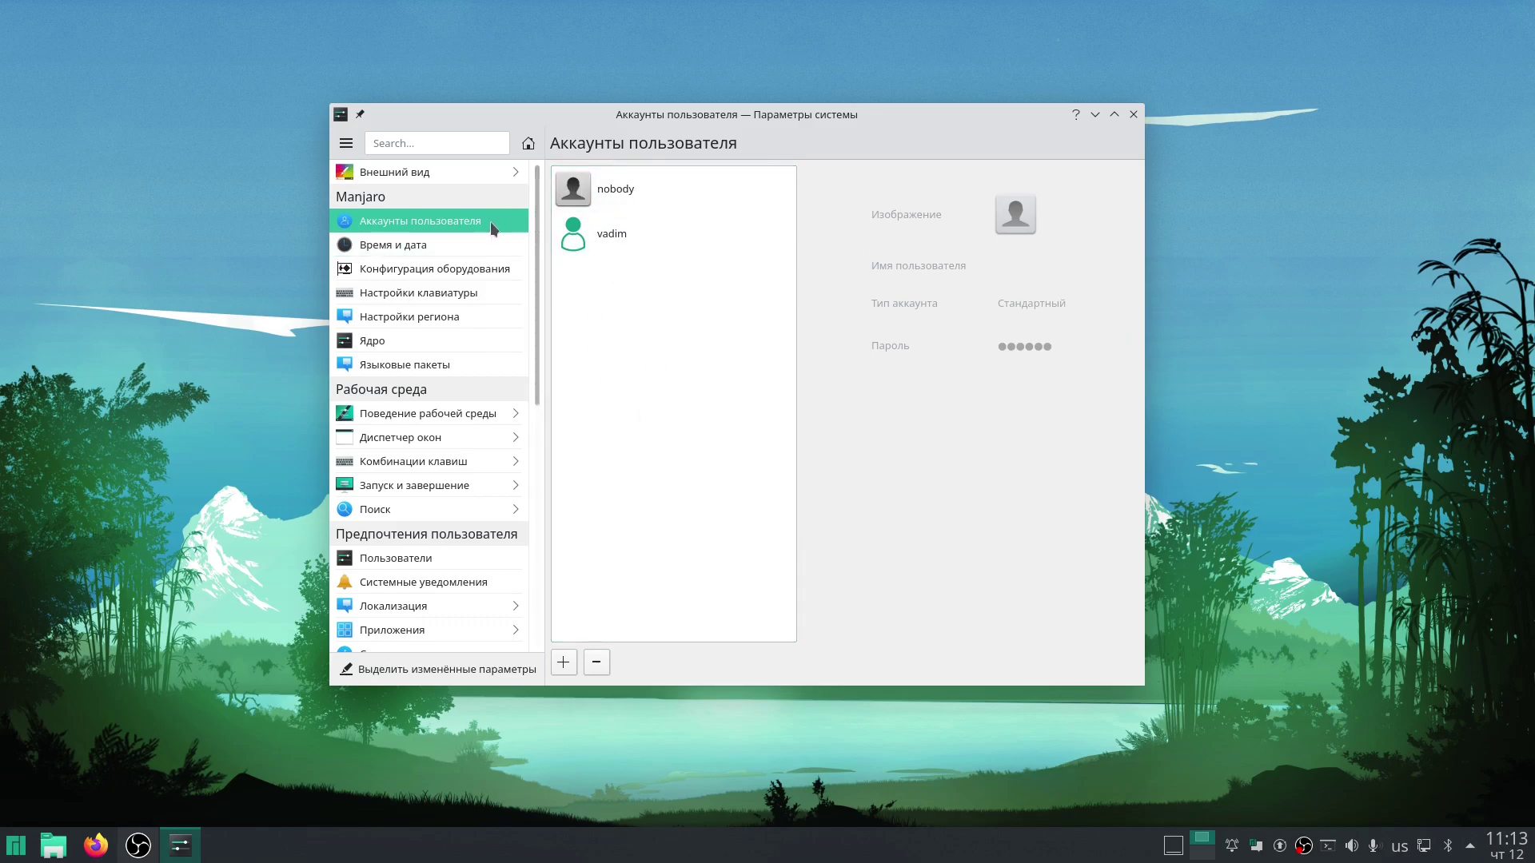
{"action": "scroll", "coordinate": [435, 403], "scroll_direction": "down", "scroll_amount": 4}
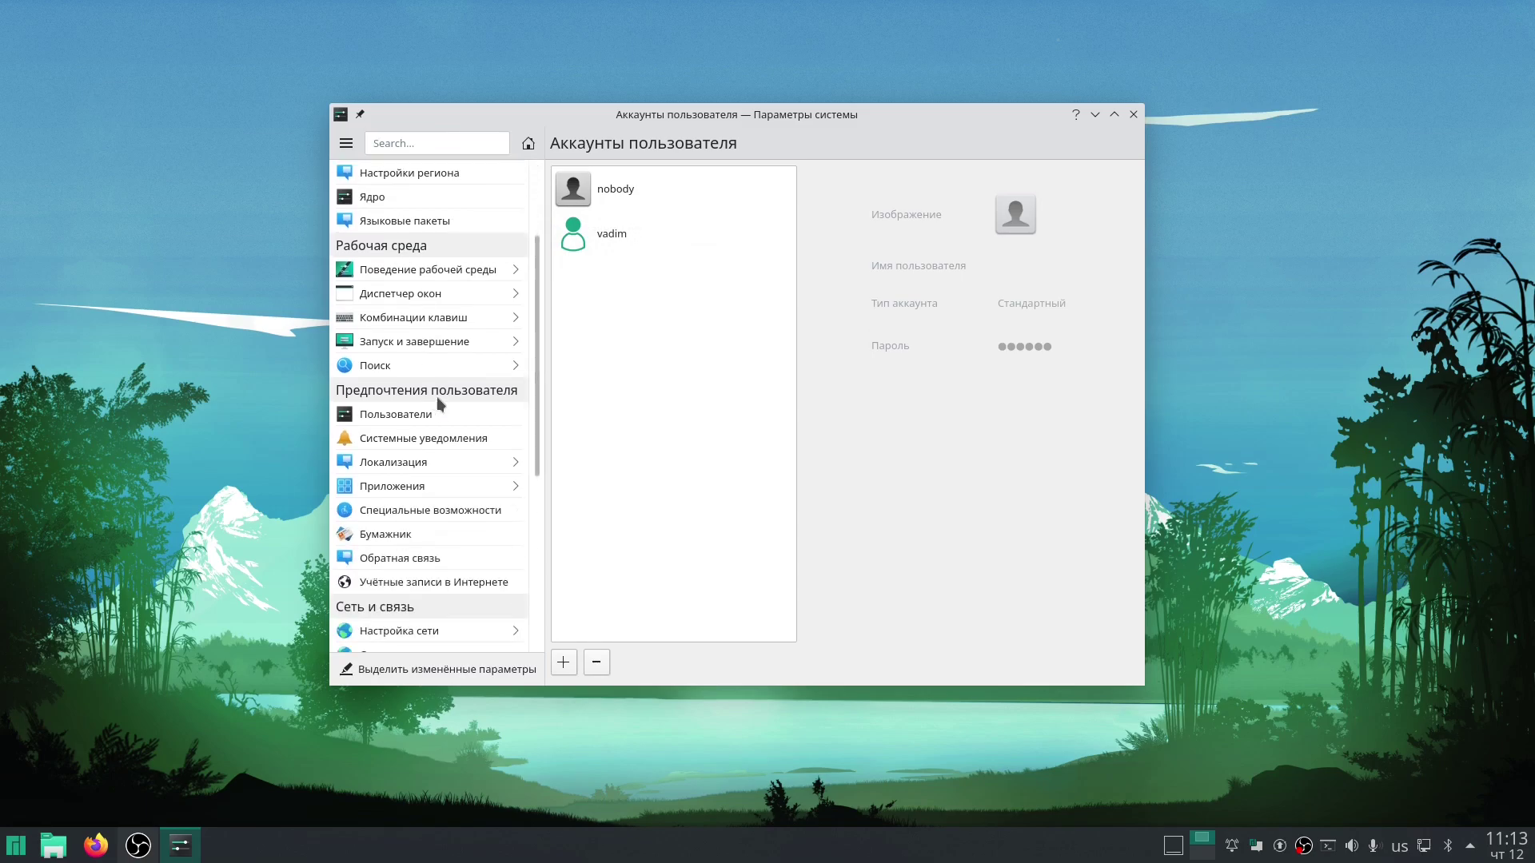
{"action": "left_click", "coordinate": [432, 266]}
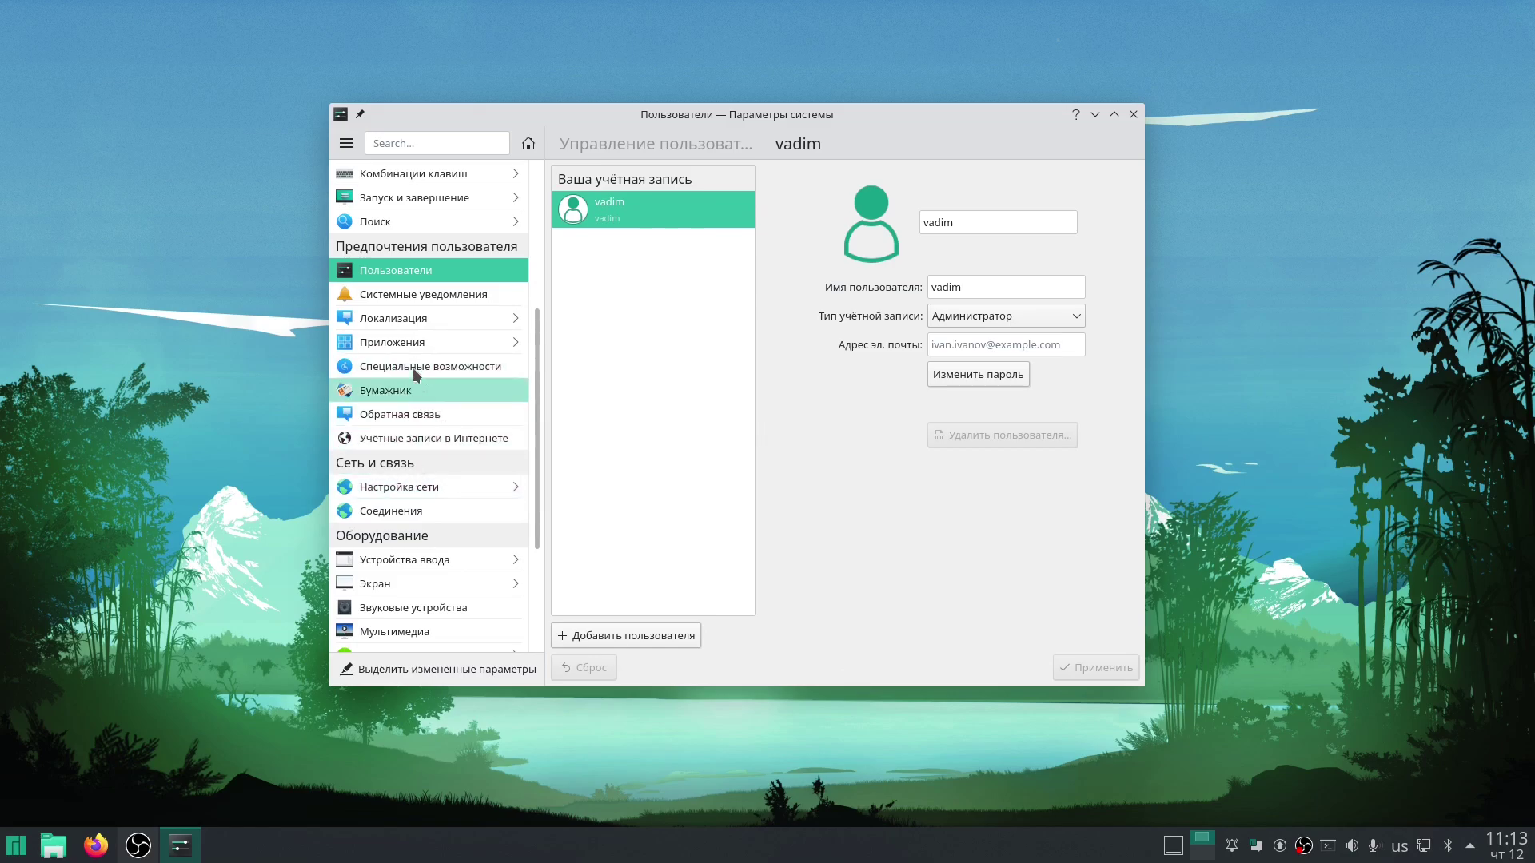
Look through the Язык, Дата и время and Форматы pages of Локализация and return to the main settings list.
{"action": "left_click", "coordinate": [411, 316]}
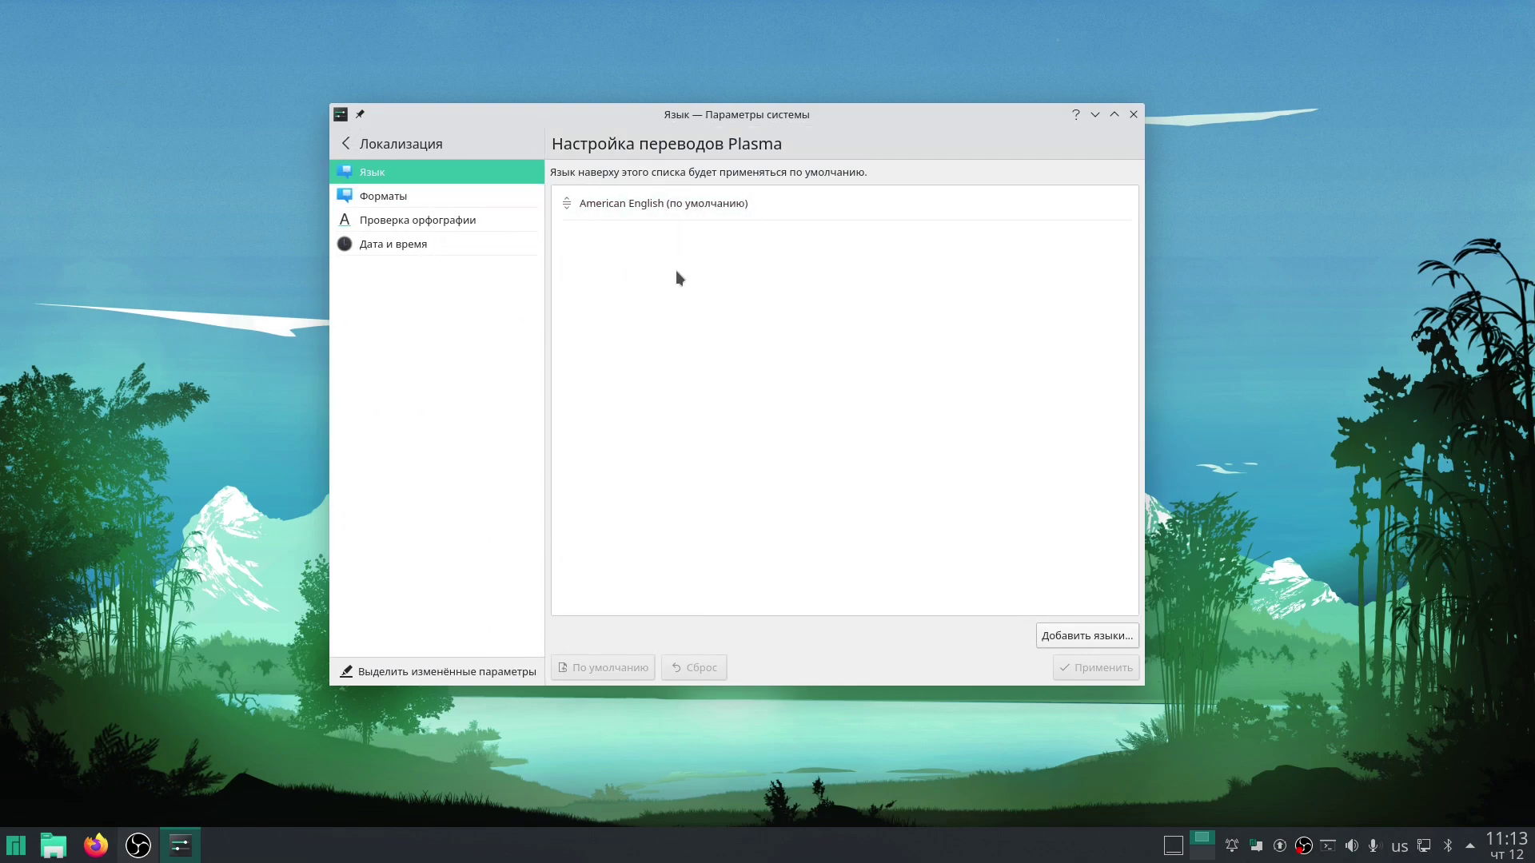
{"action": "left_click", "coordinate": [432, 236]}
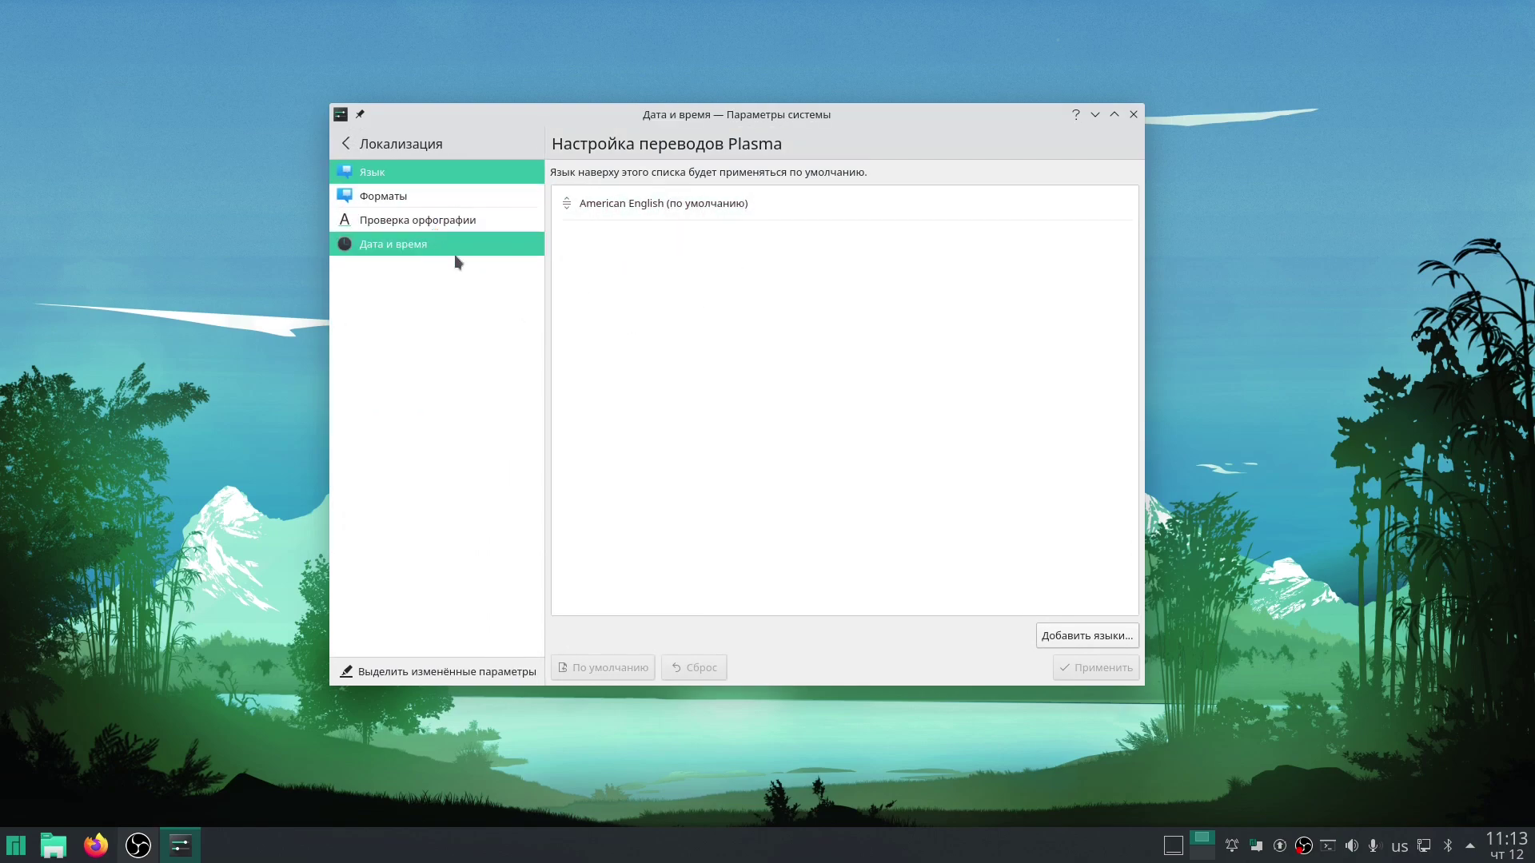
{"action": "left_click", "coordinate": [445, 192]}
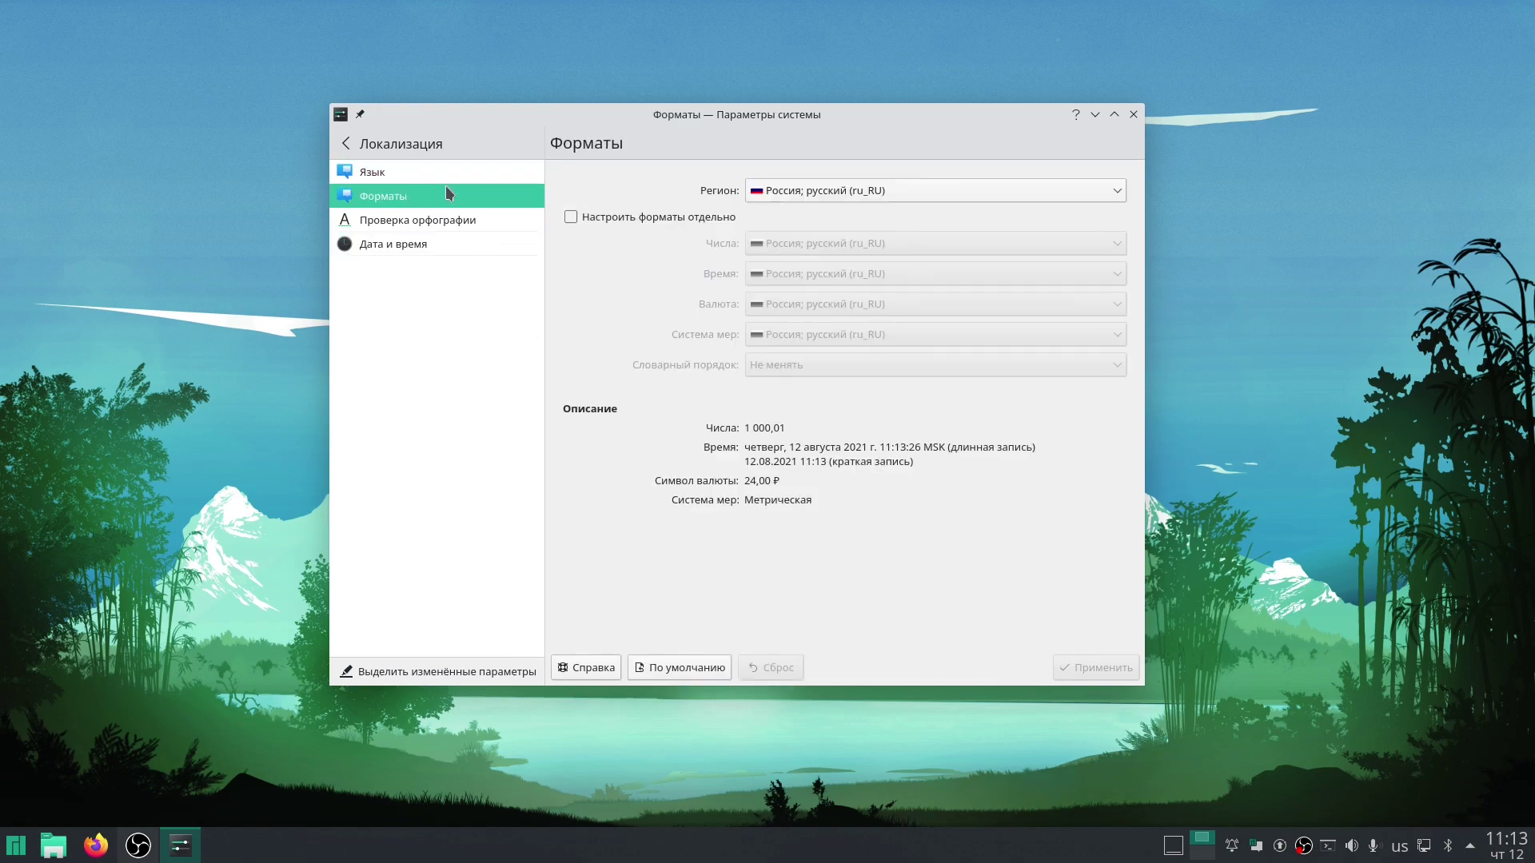
{"action": "left_click", "coordinate": [491, 152]}
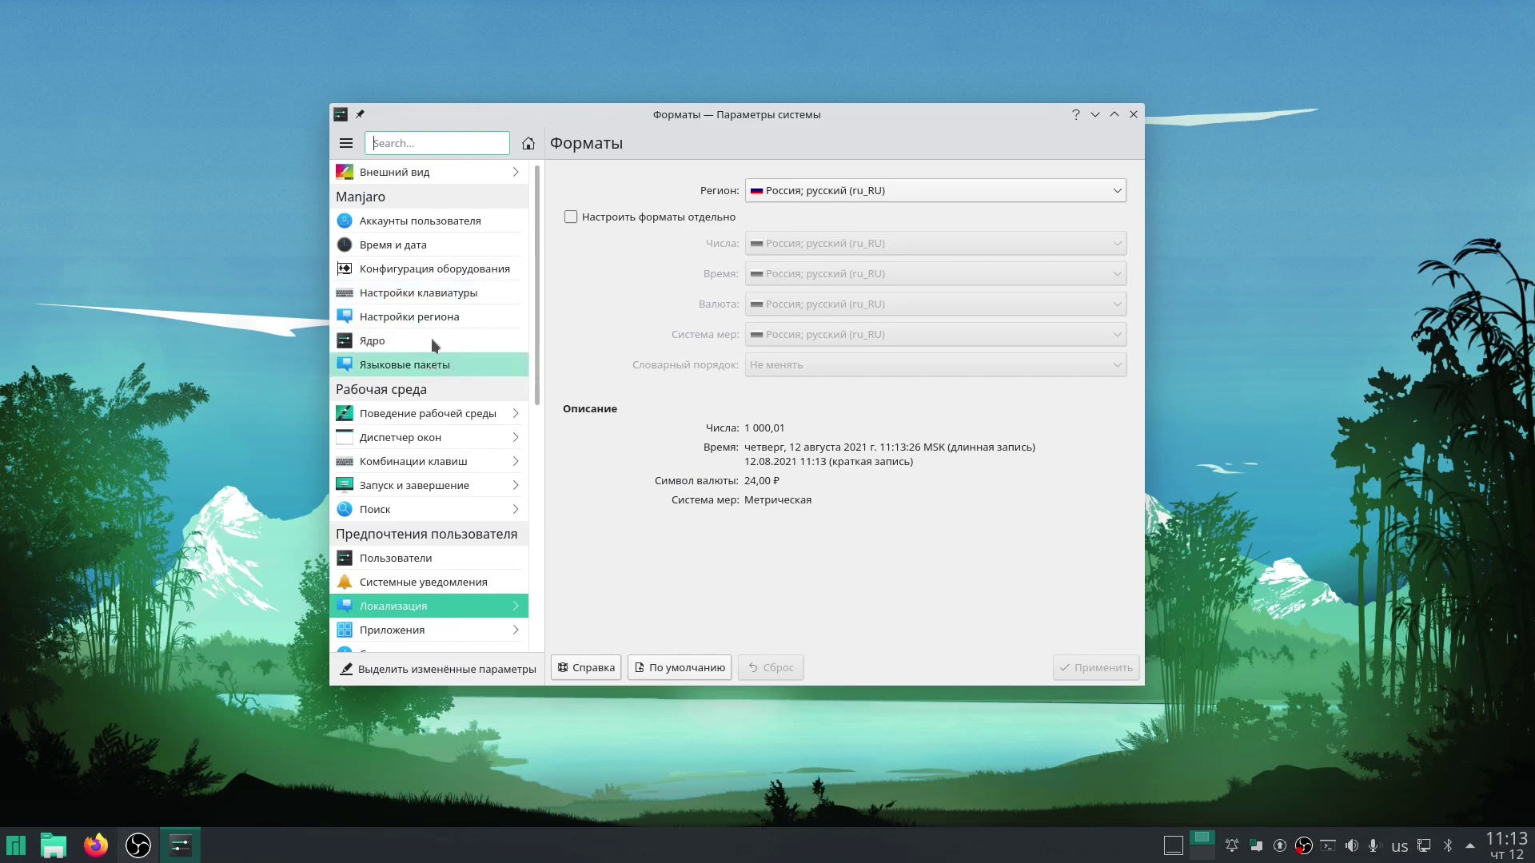
Look through the Manjaro pages Время и дата, Конфигурация оборудования, Настройки клавиатуры and Настройки региона.
{"action": "left_click", "coordinate": [432, 244]}
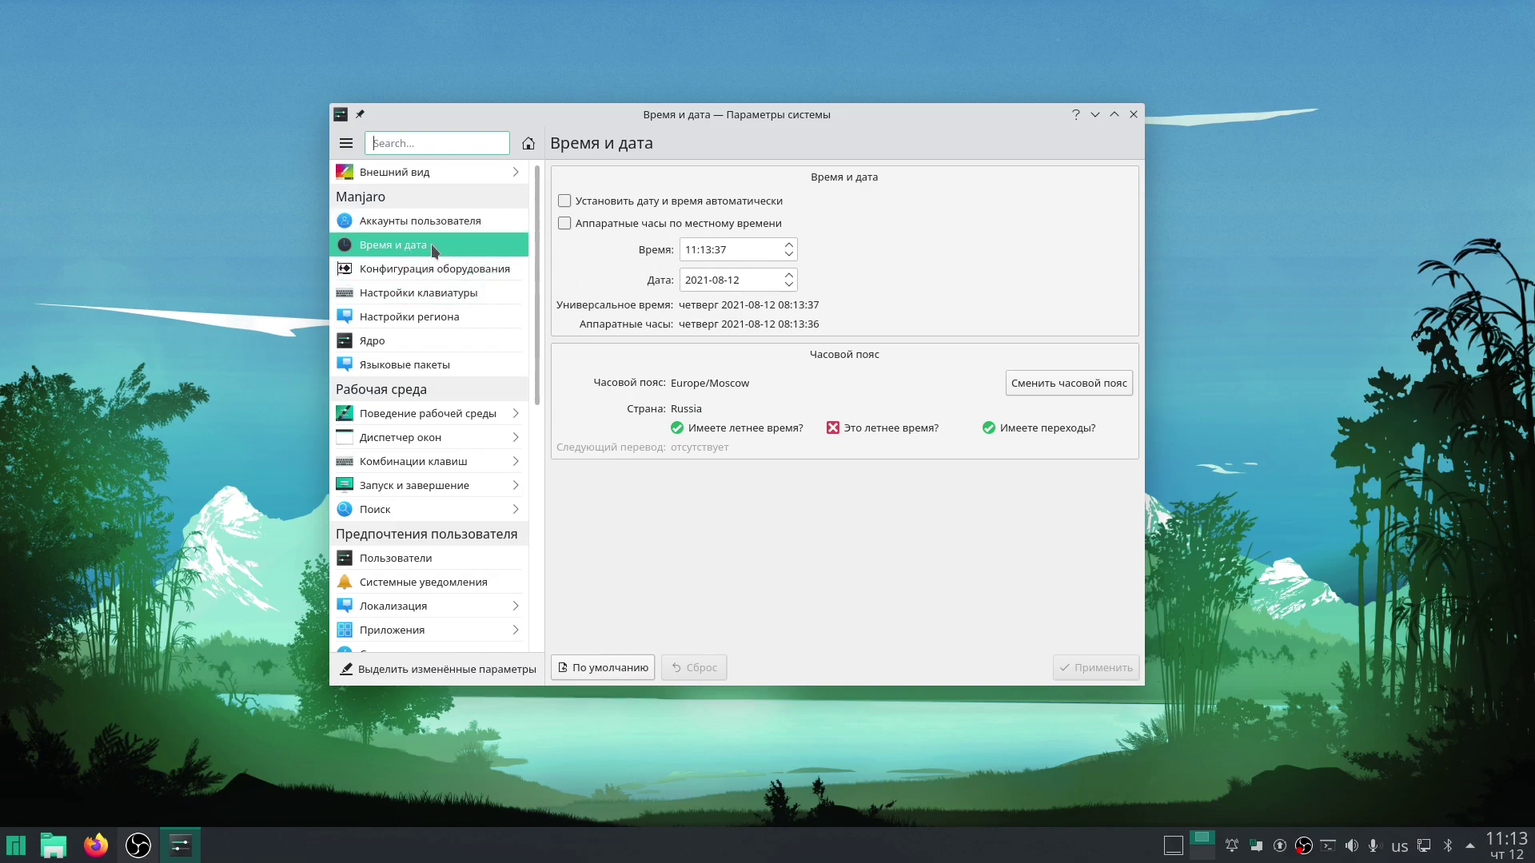
{"action": "left_click", "coordinate": [488, 261]}
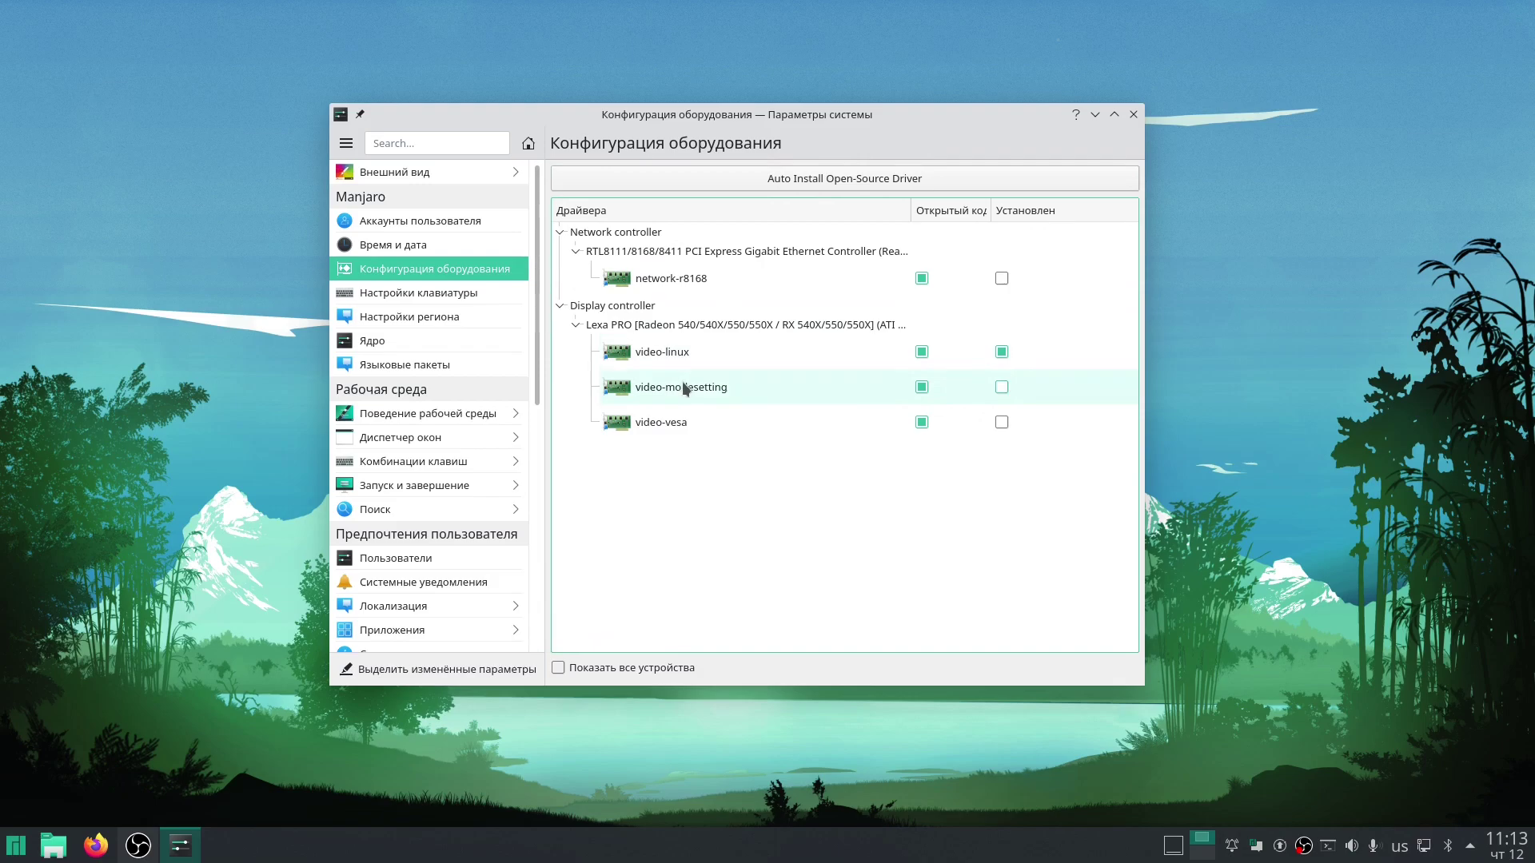
{"action": "left_click", "coordinate": [459, 297]}
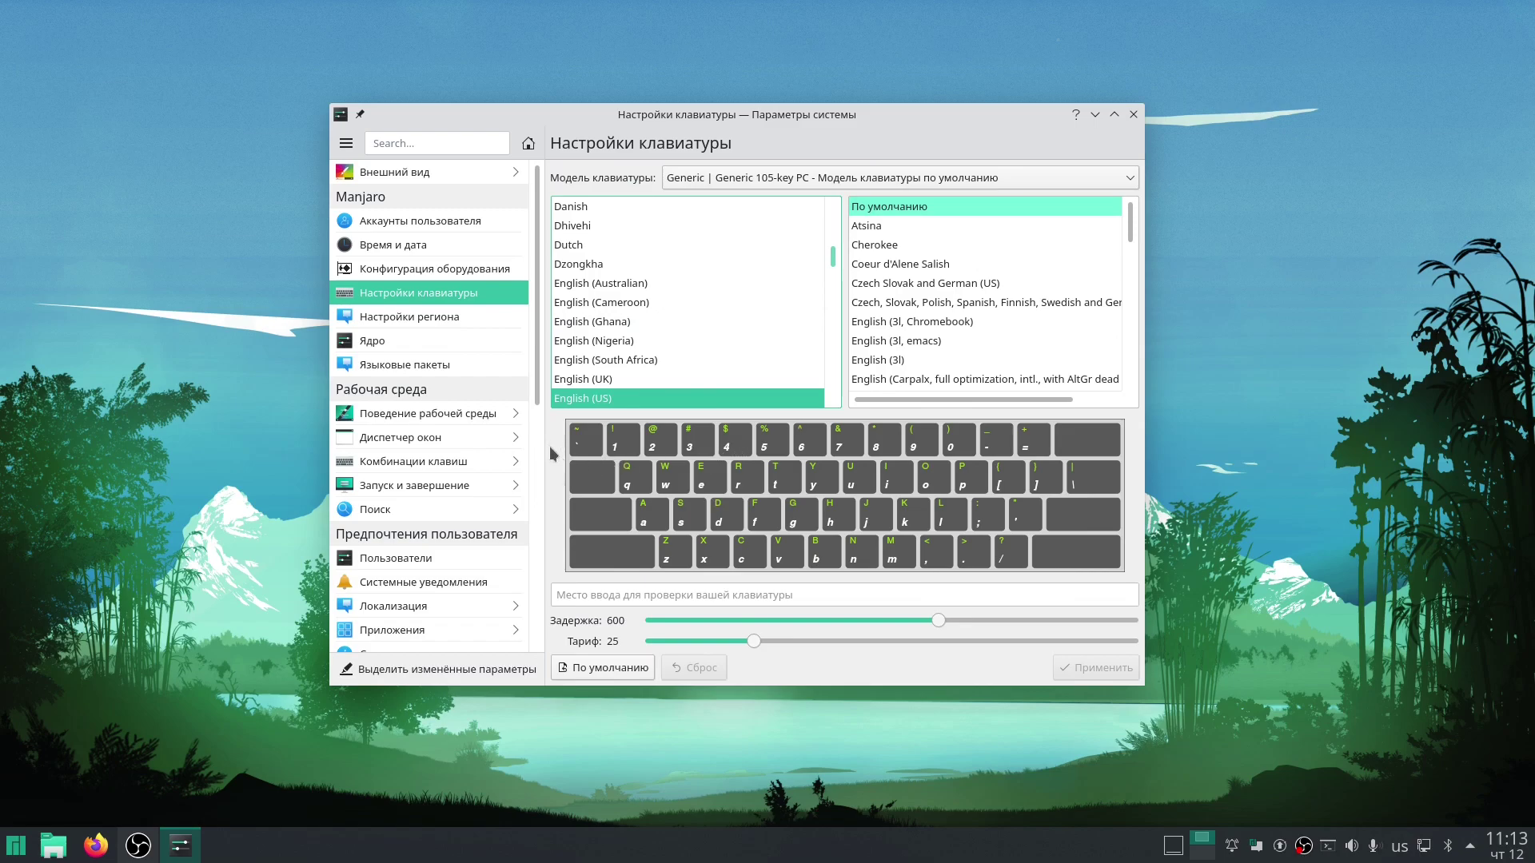
{"action": "left_click", "coordinate": [487, 314]}
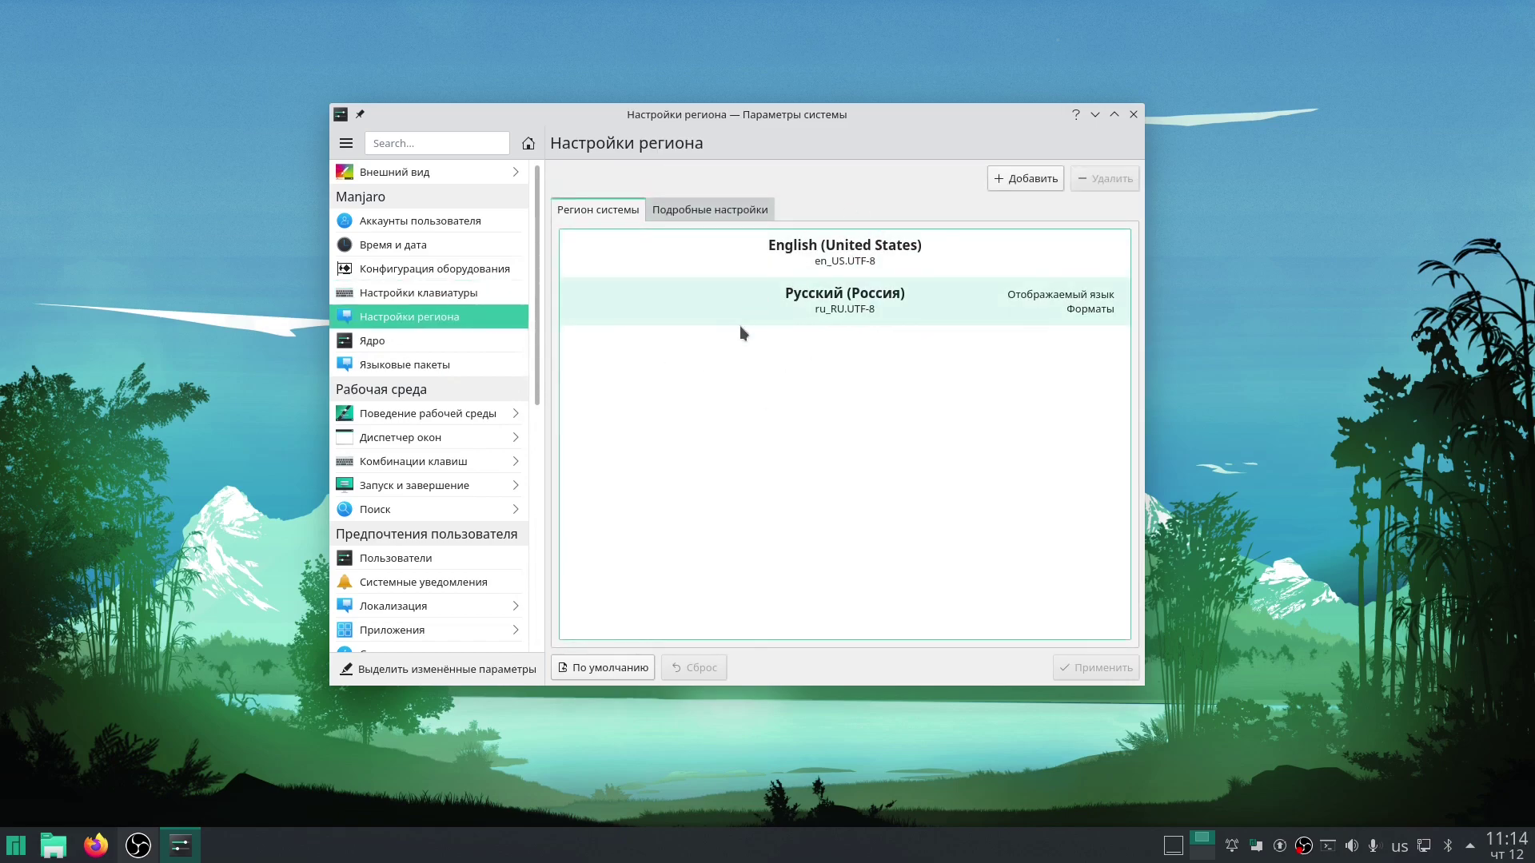
Review the Язык page of Локализация again and go back to the Manjaro page Конфигурация оборудования.
{"action": "scroll", "coordinate": [434, 403], "scroll_direction": "down", "scroll_amount": 5}
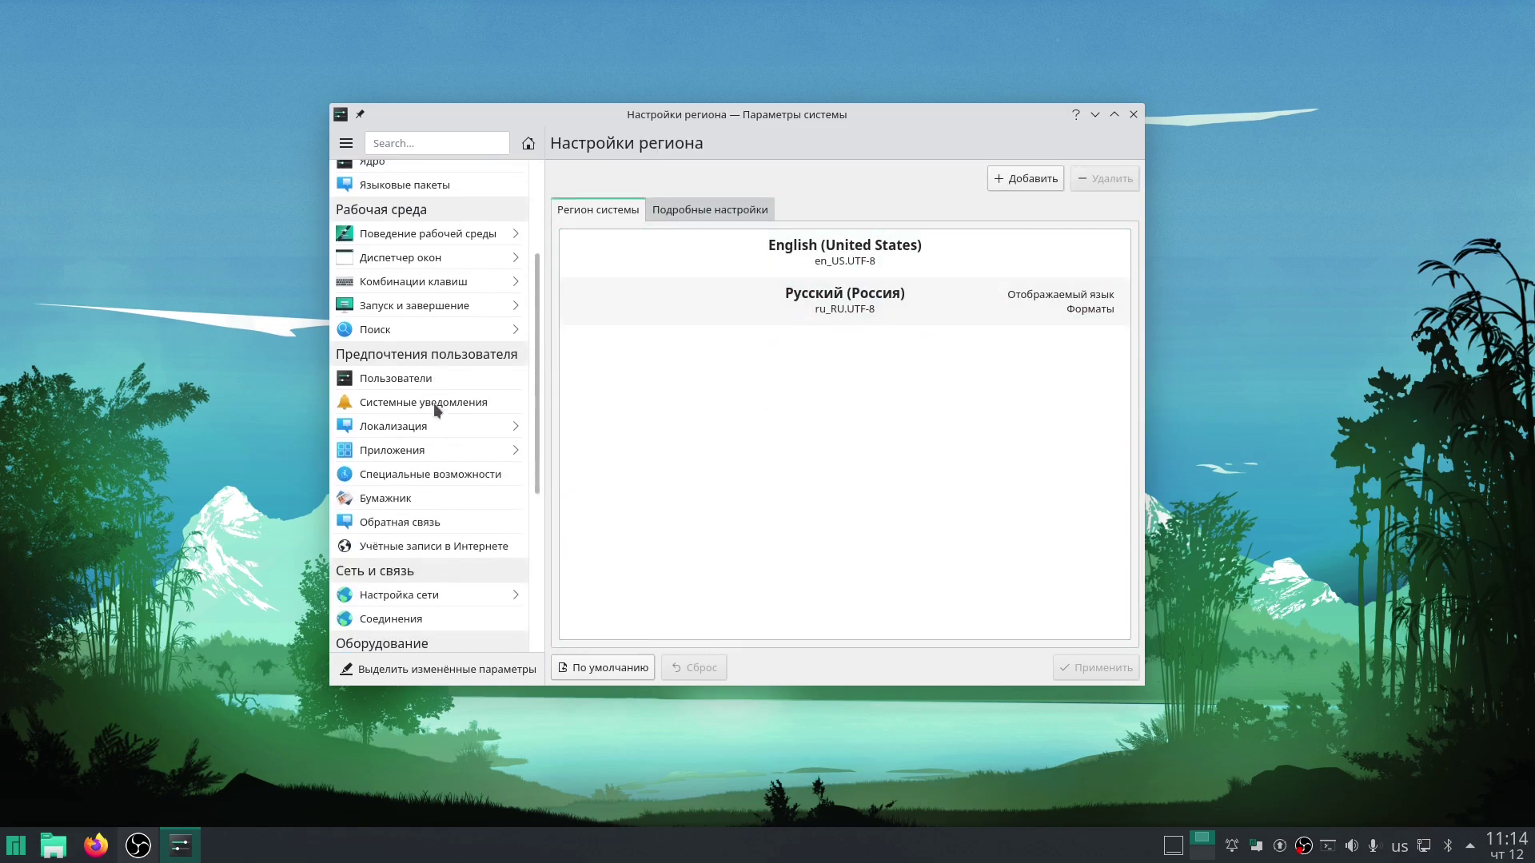
{"action": "left_click", "coordinate": [467, 354]}
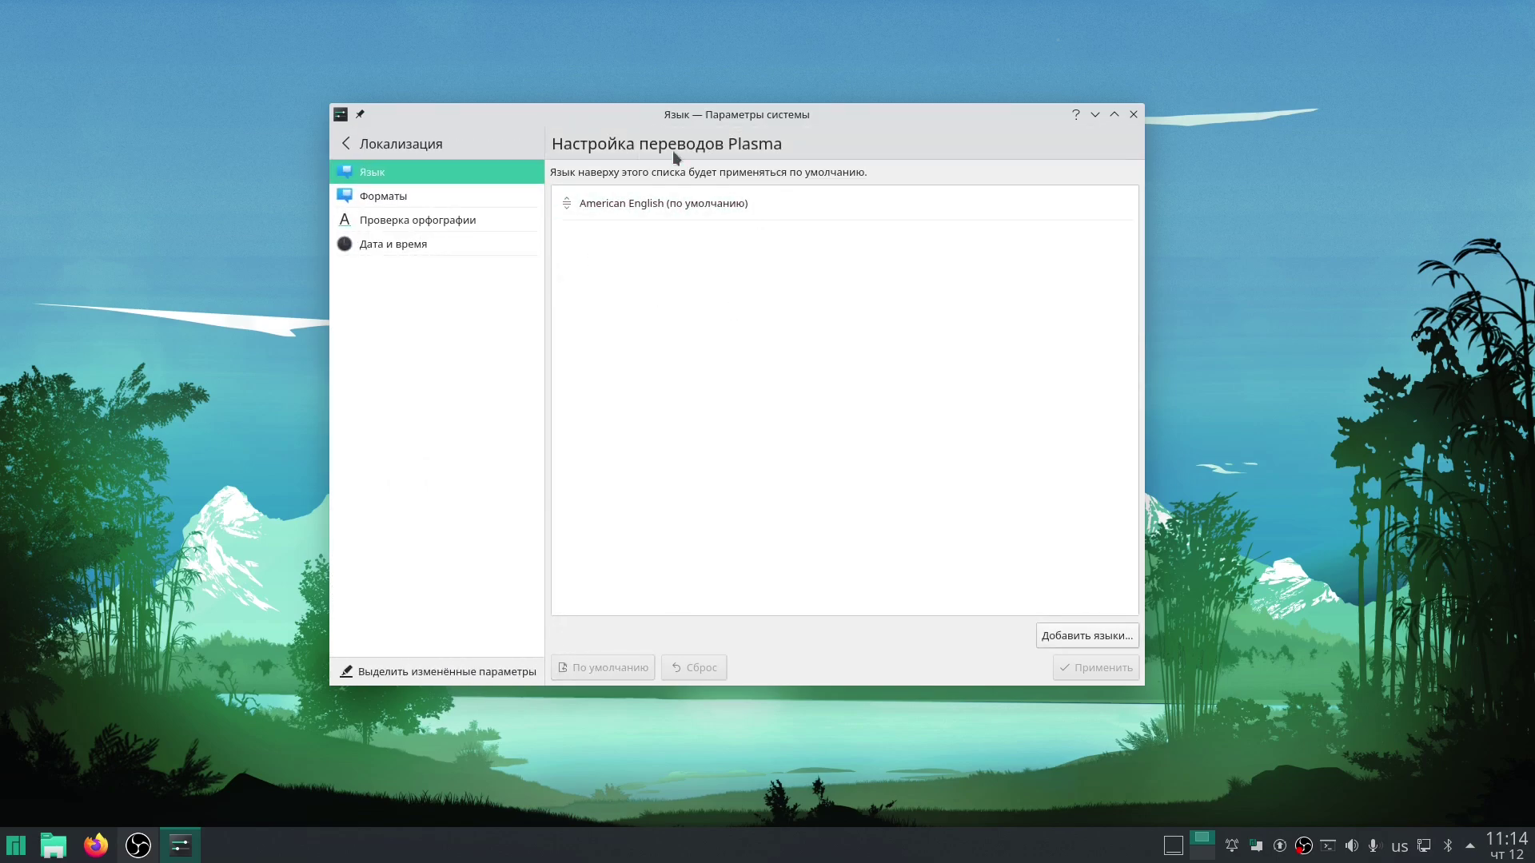
{"action": "left_click", "coordinate": [492, 144]}
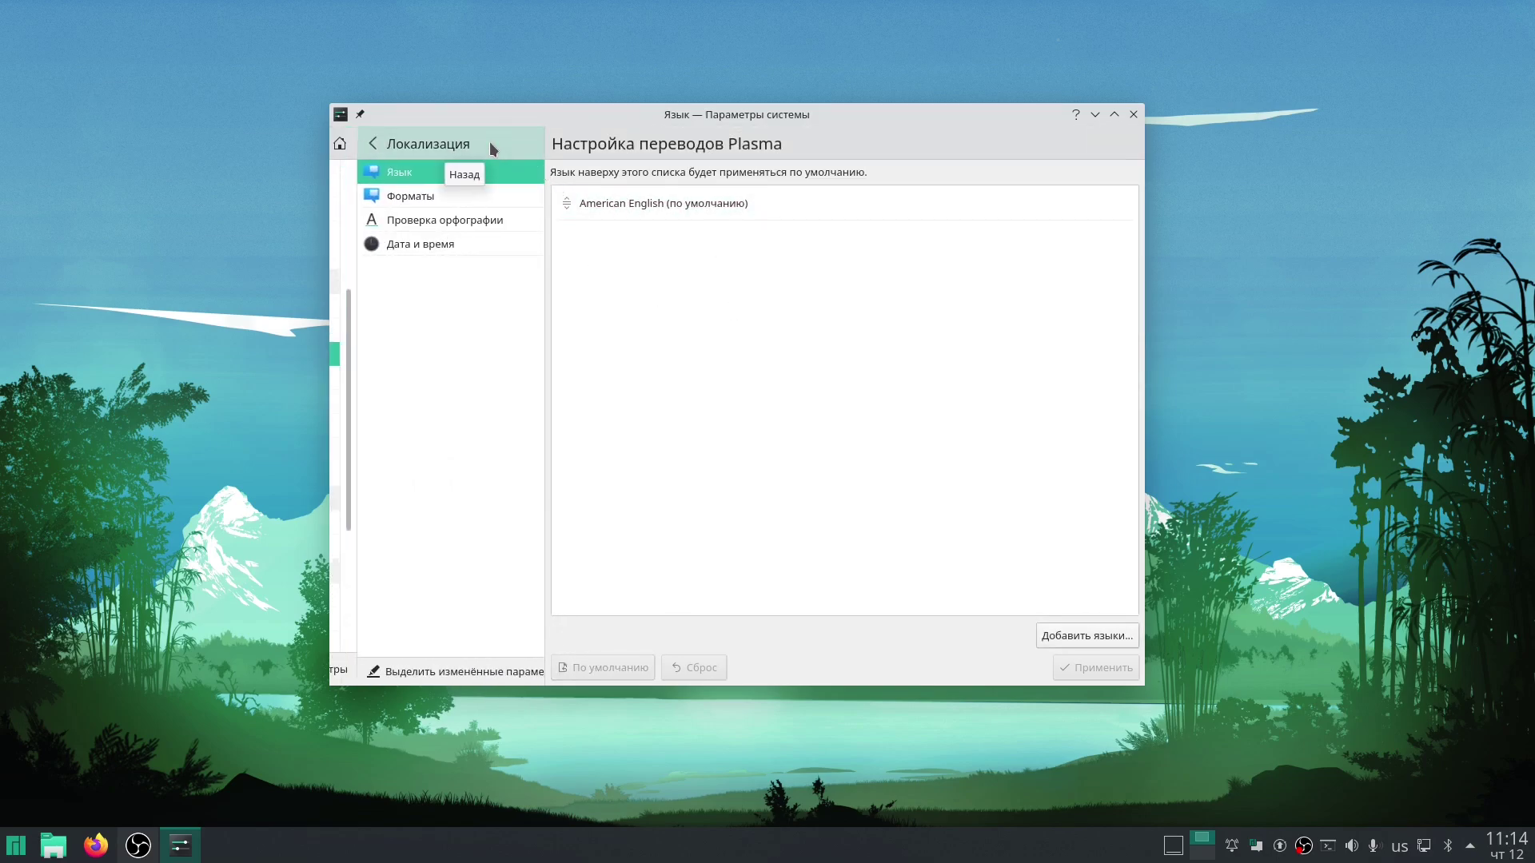
{"action": "scroll", "coordinate": [523, 397], "scroll_direction": "up", "scroll_amount": 4}
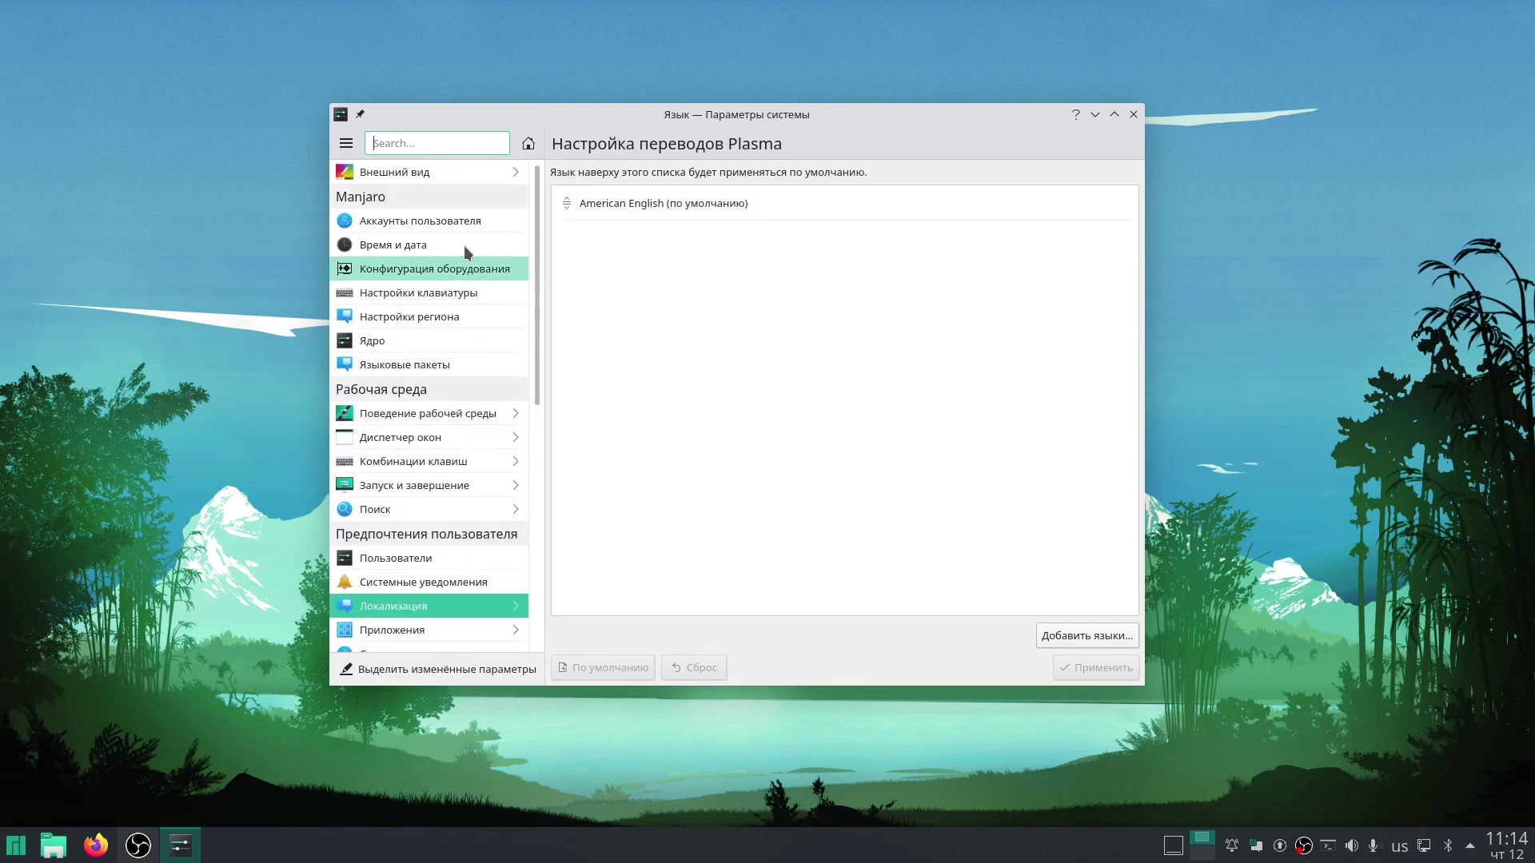
{"action": "left_click", "coordinate": [433, 268]}
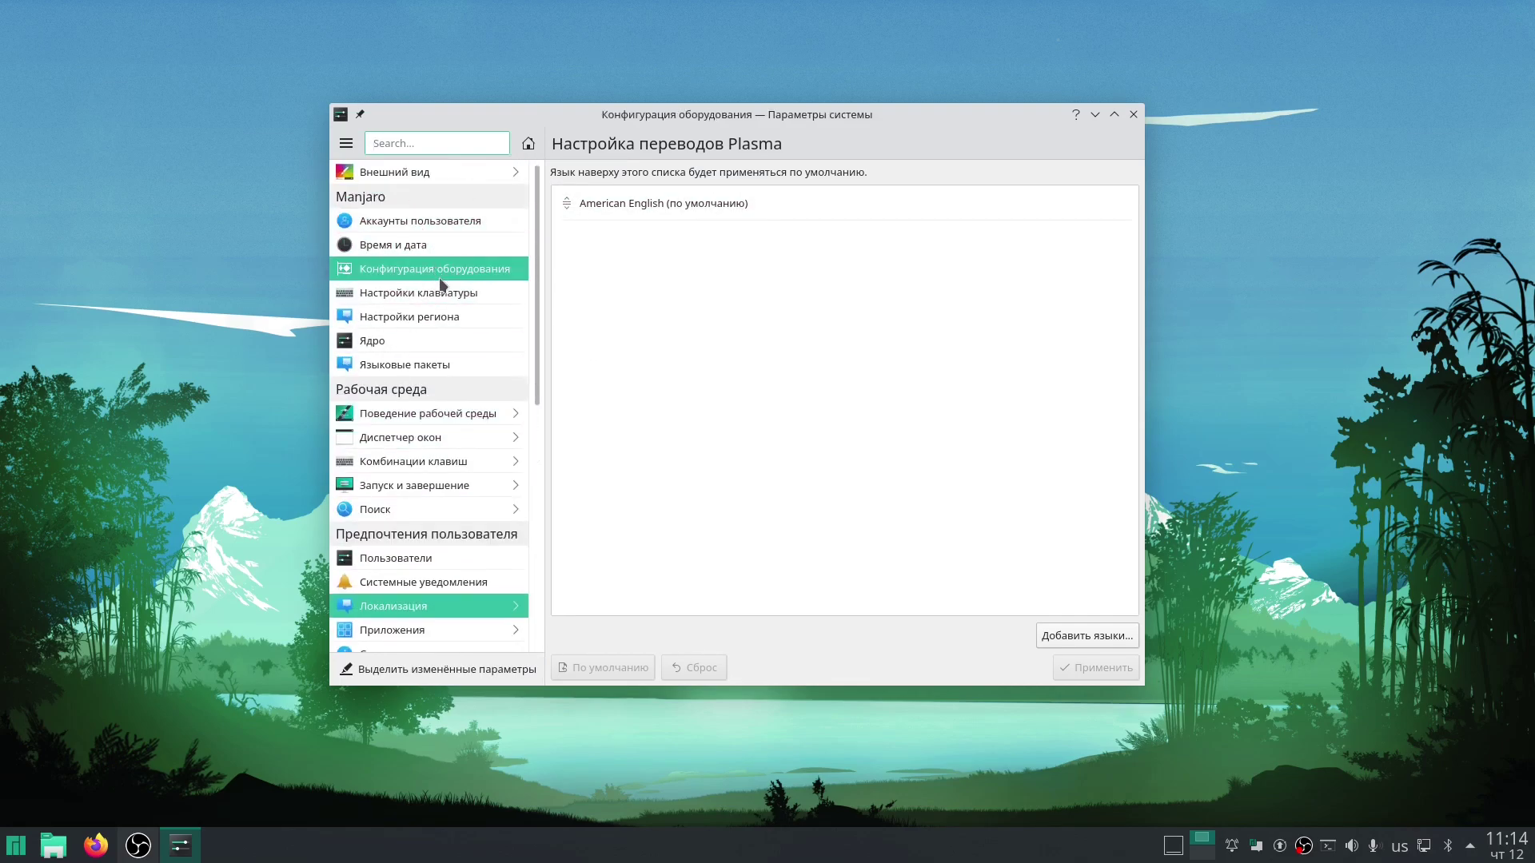
Look through the Manjaro pages Настройки региона, Ядро and Языковые пакеты, including both the available and the installed language packs.
{"action": "left_click", "coordinate": [438, 318]}
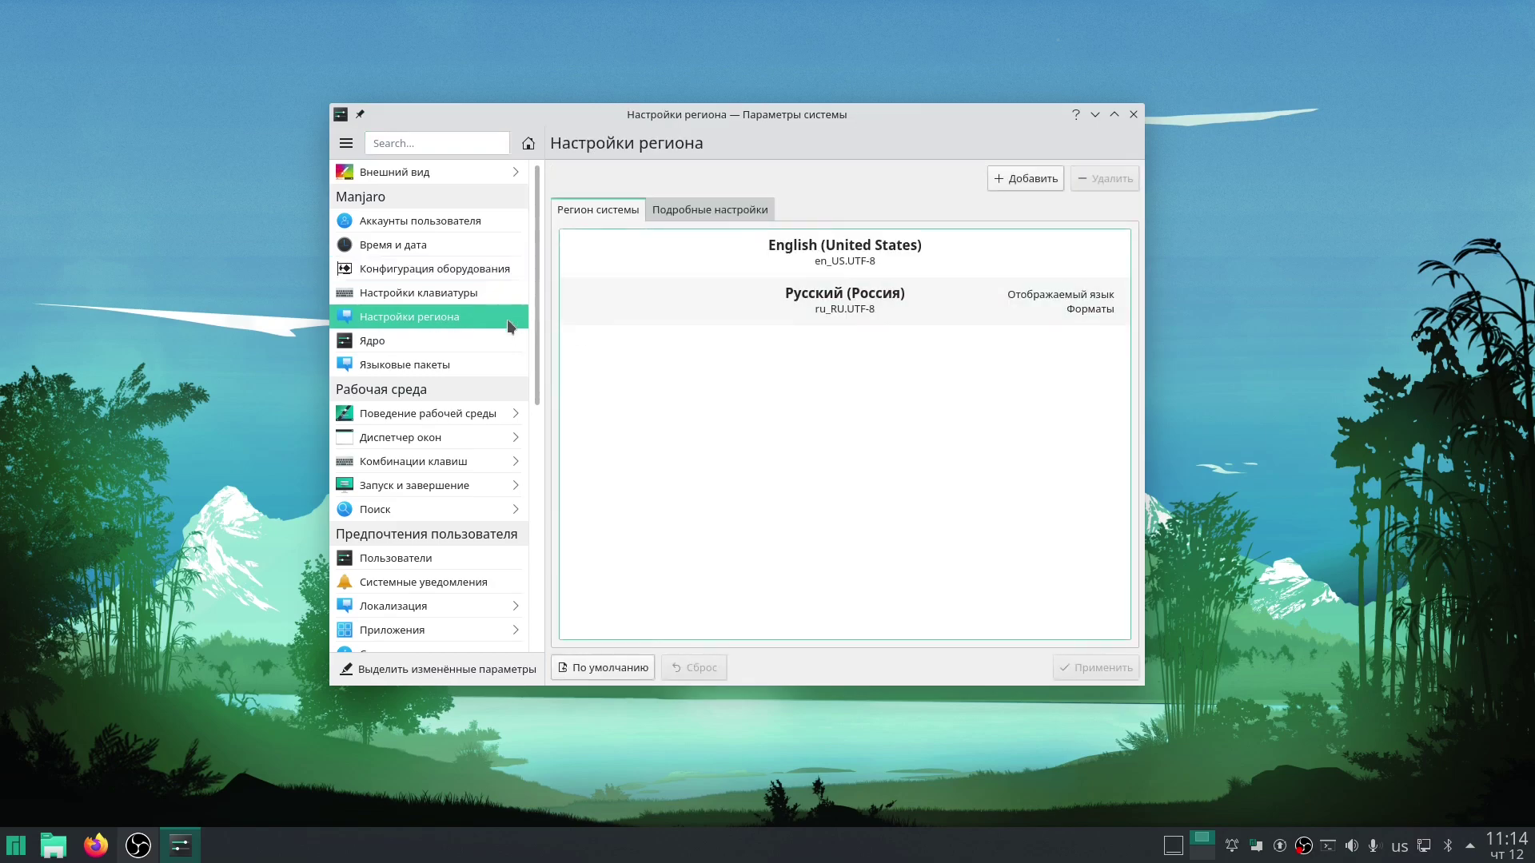
{"action": "left_click", "coordinate": [485, 334]}
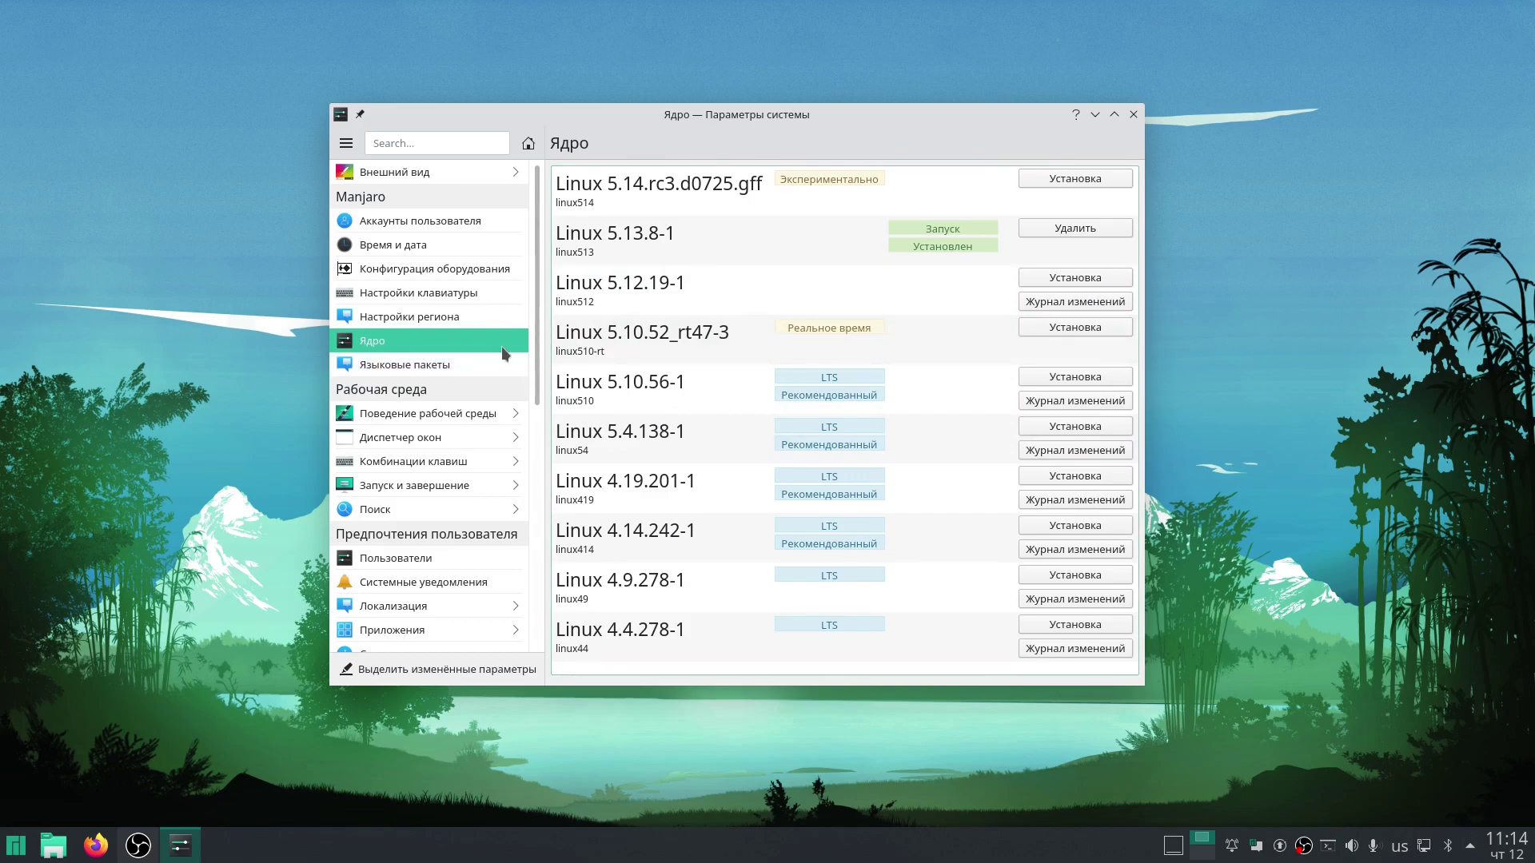
{"action": "left_click", "coordinate": [471, 363]}
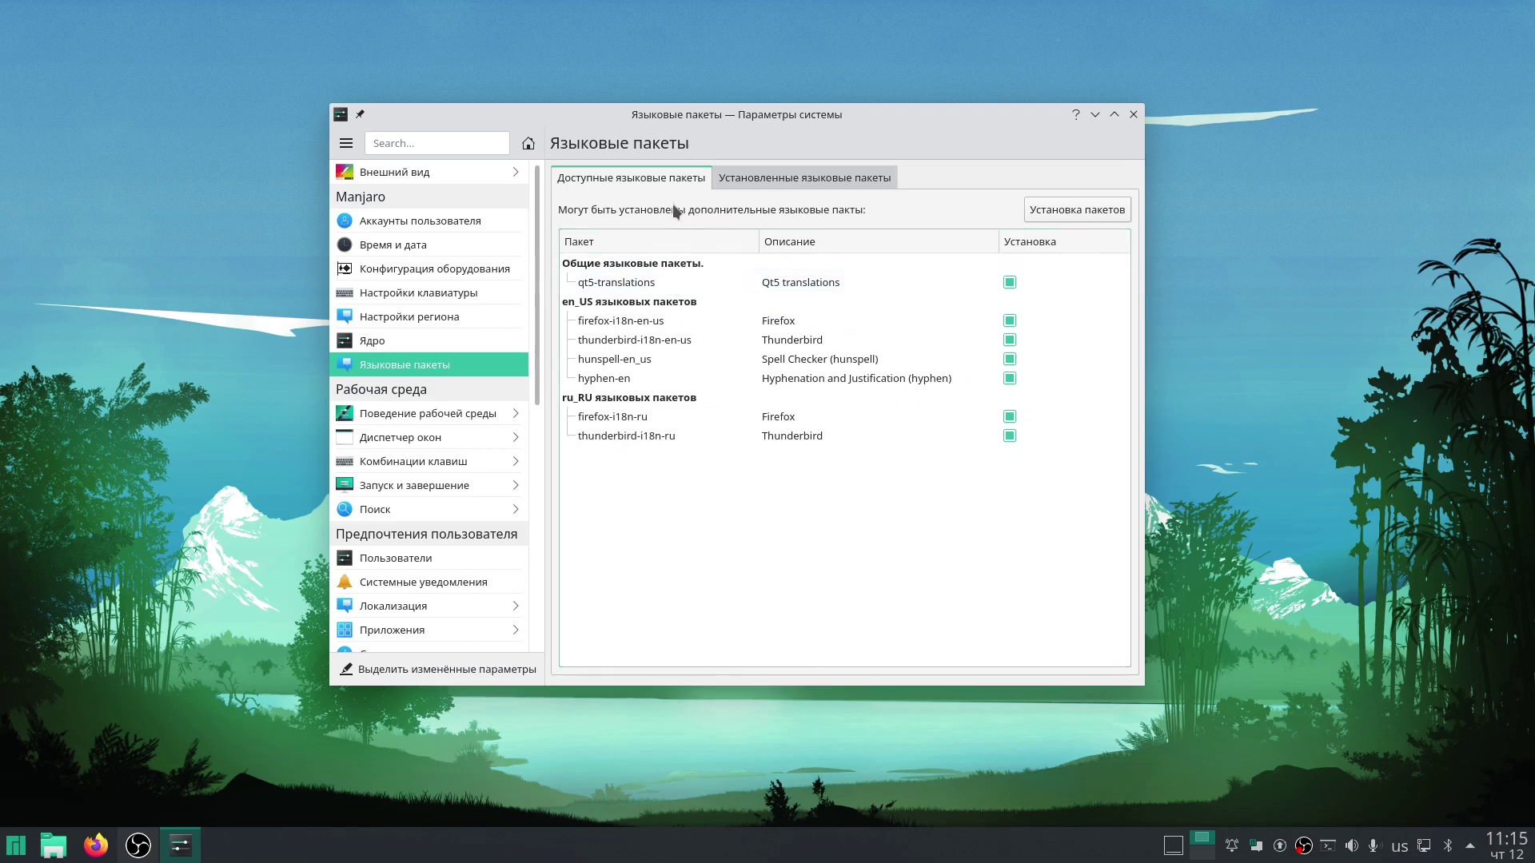
{"action": "left_click", "coordinate": [763, 188]}
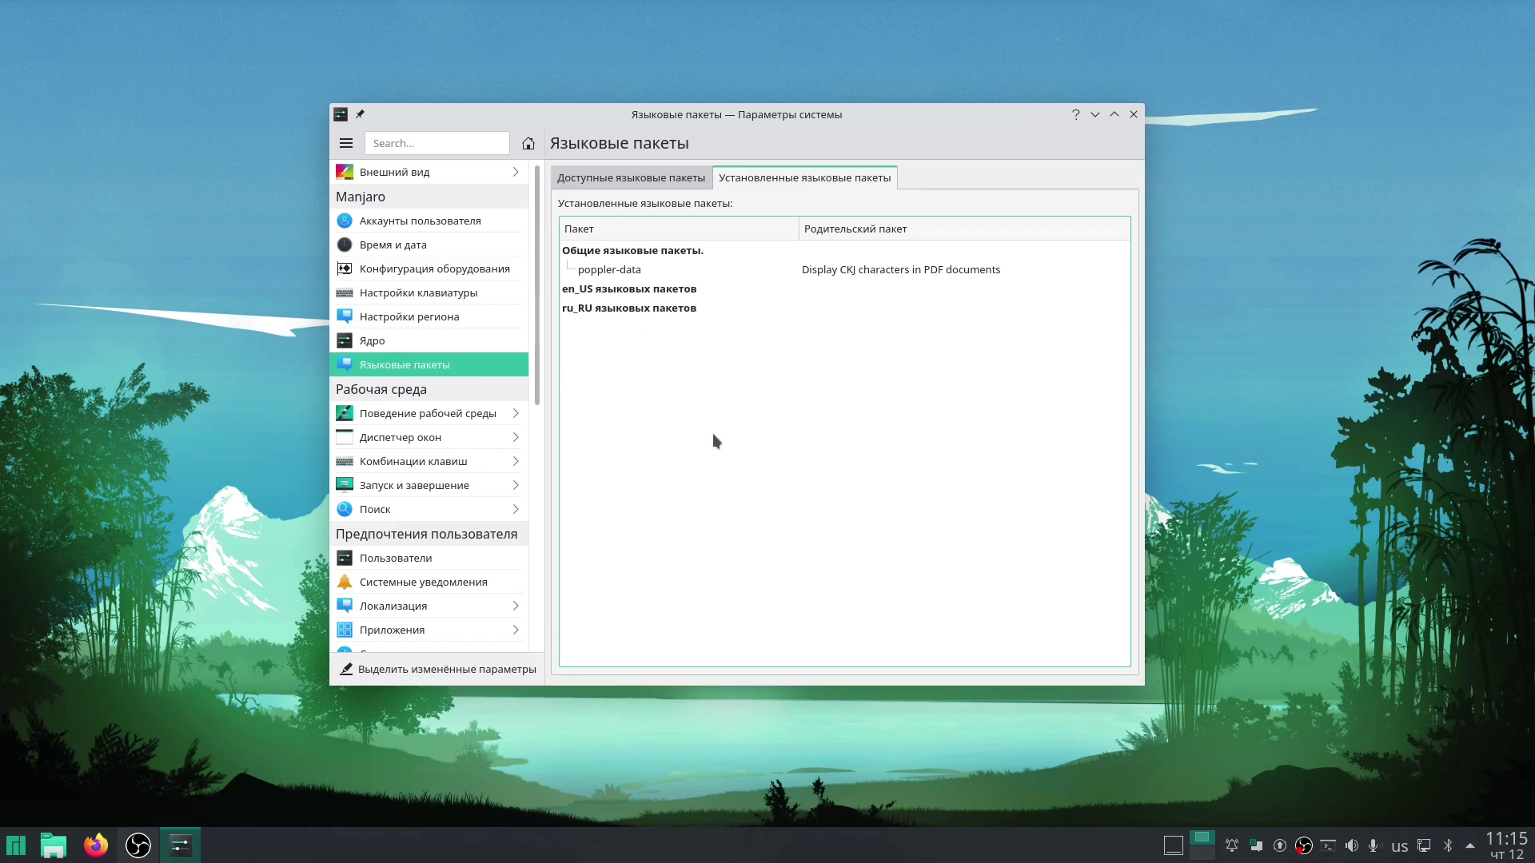
{"action": "left_click", "coordinate": [630, 178]}
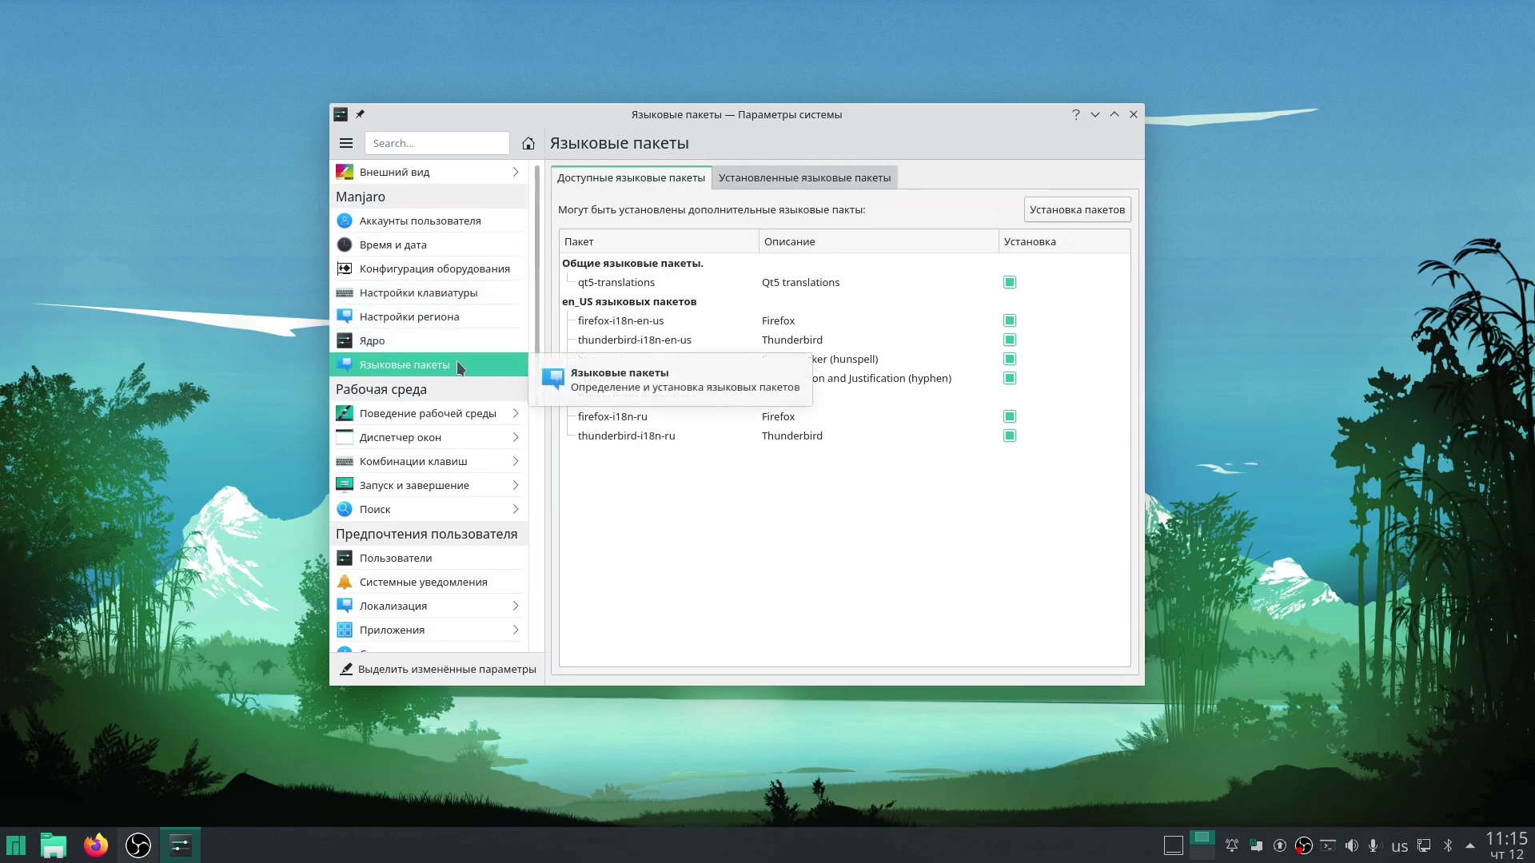
Revisit the Manjaro pages Ядро and Конфигурация оборудования, and briefly show the application launcher.
{"action": "left_click", "coordinate": [440, 340]}
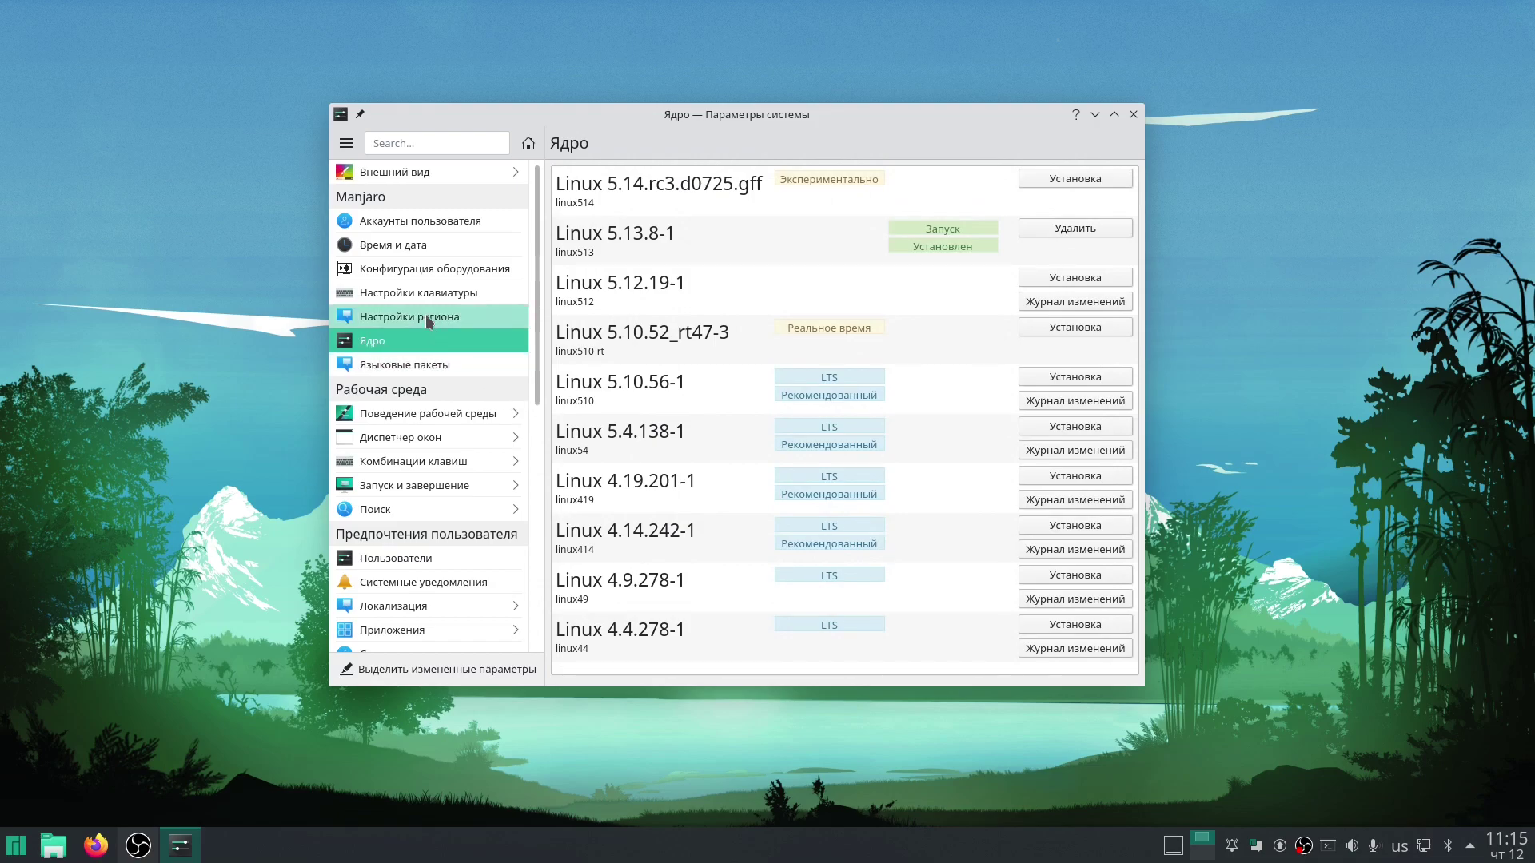
{"action": "left_click", "coordinate": [463, 268]}
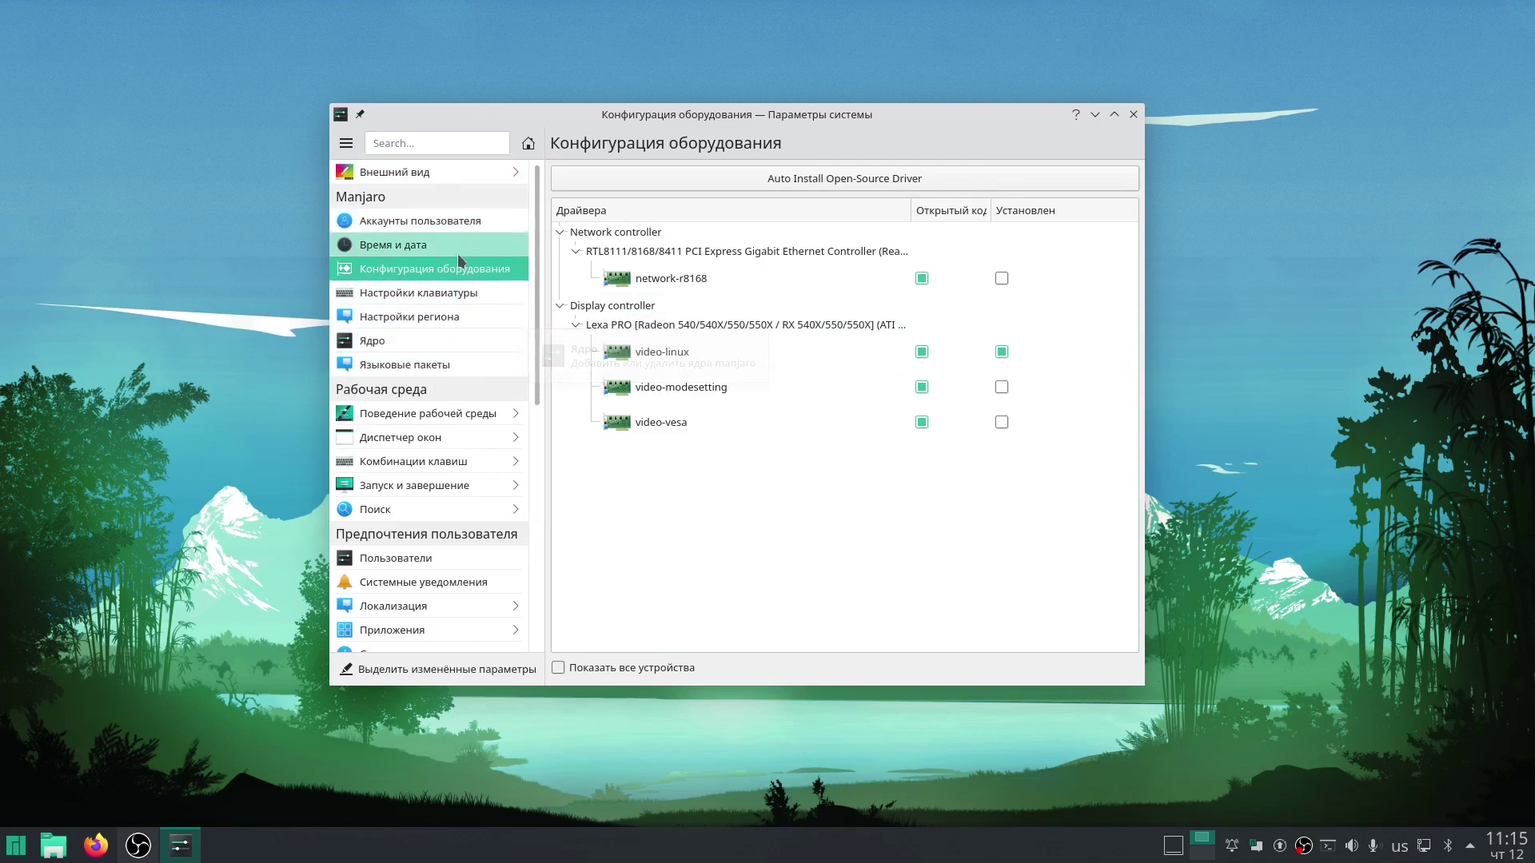
{"action": "left_click", "coordinate": [16, 845]}
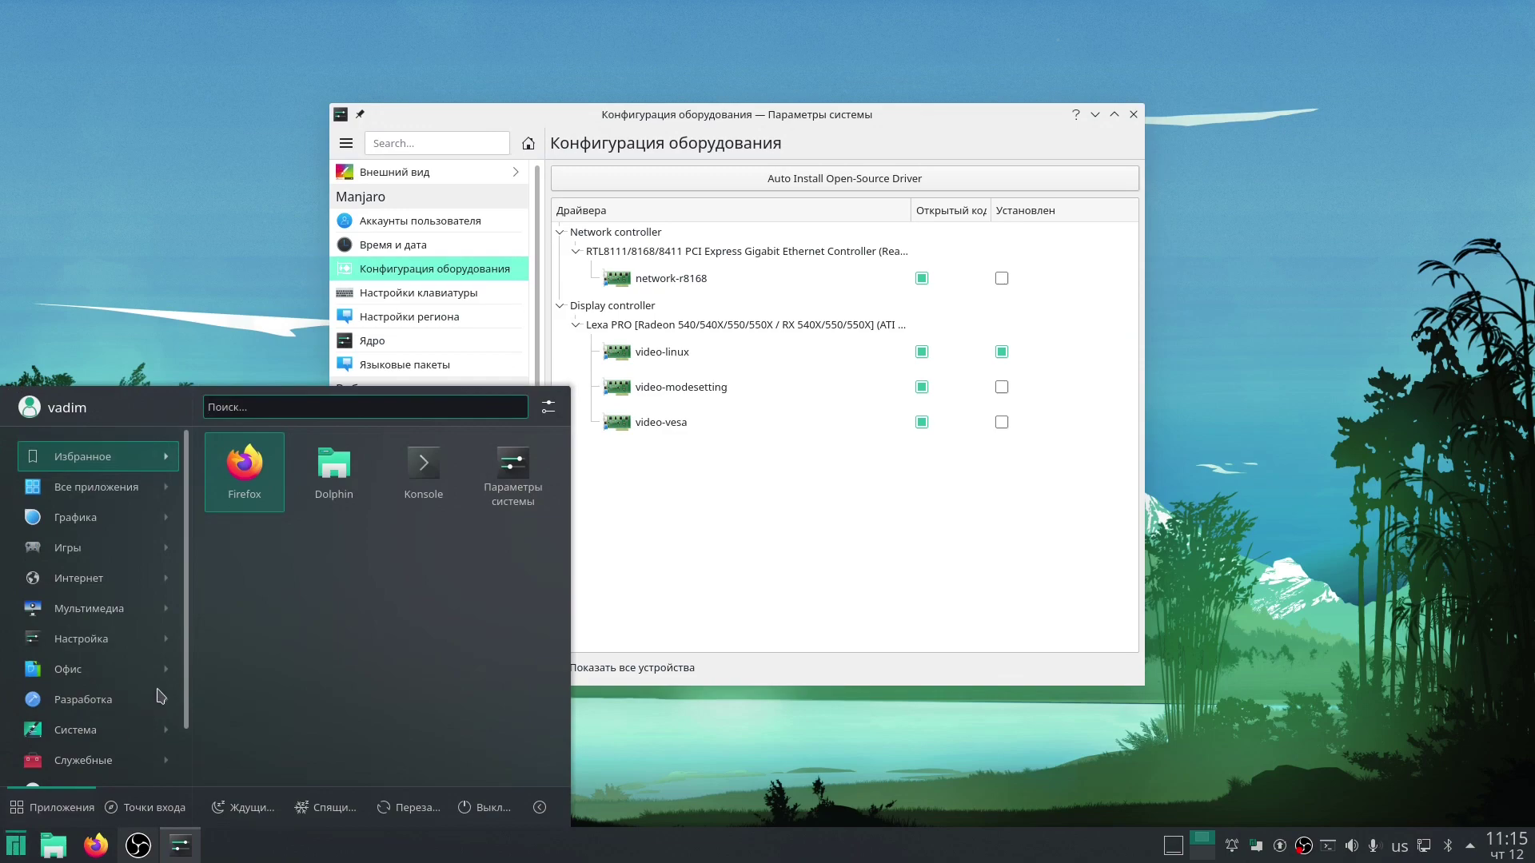
{"action": "left_click", "coordinate": [746, 480]}
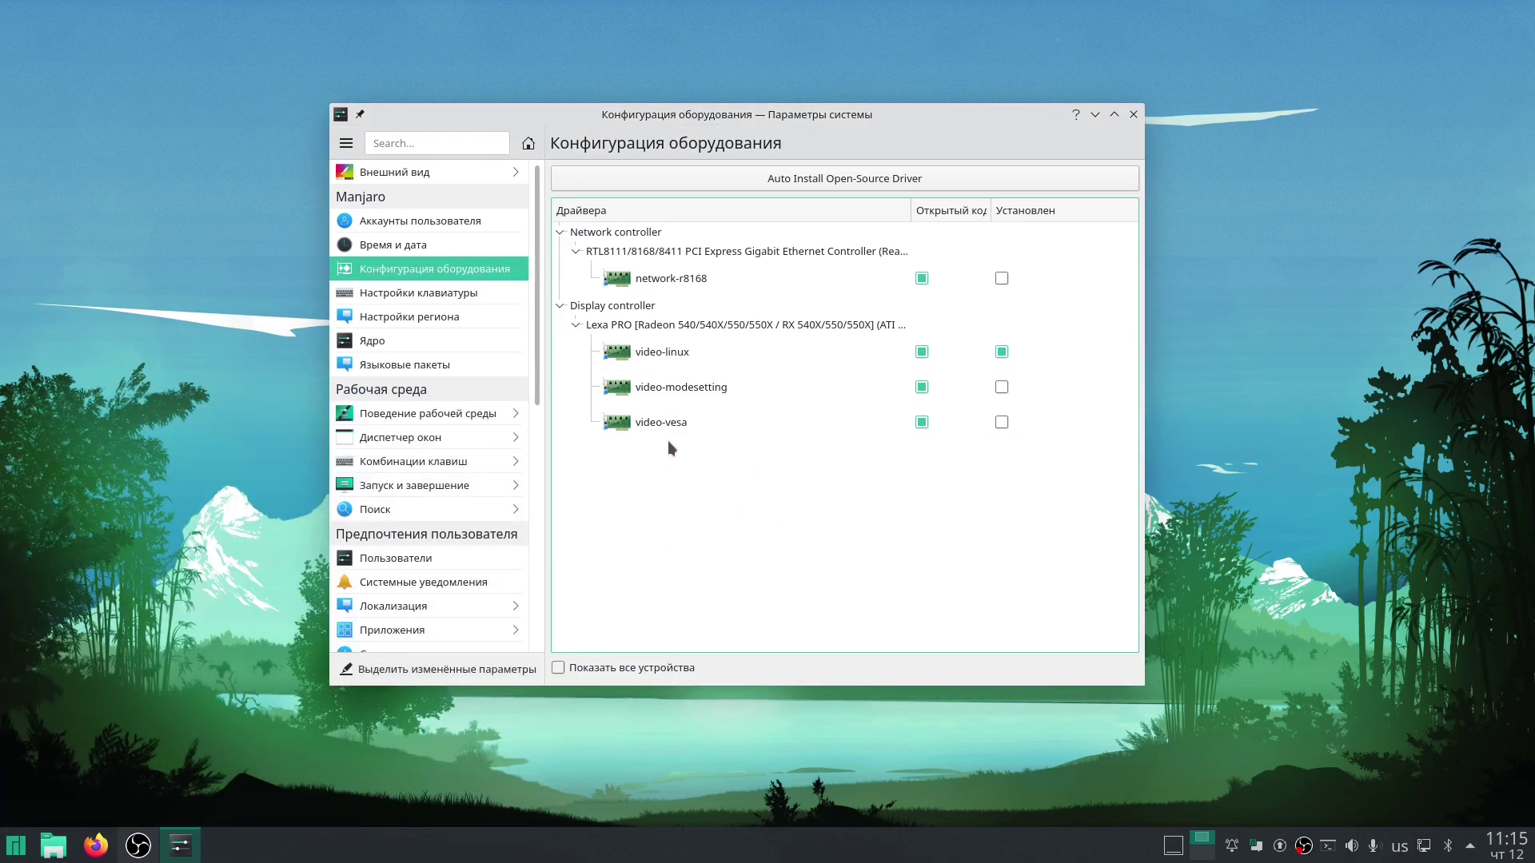
Skim the remaining categories of the settings list and close the Параметры системы window.
{"action": "scroll", "coordinate": [469, 304], "scroll_direction": "down", "scroll_amount": 2}
{"action": "scroll", "coordinate": [467, 299], "scroll_direction": "down", "scroll_amount": 11}
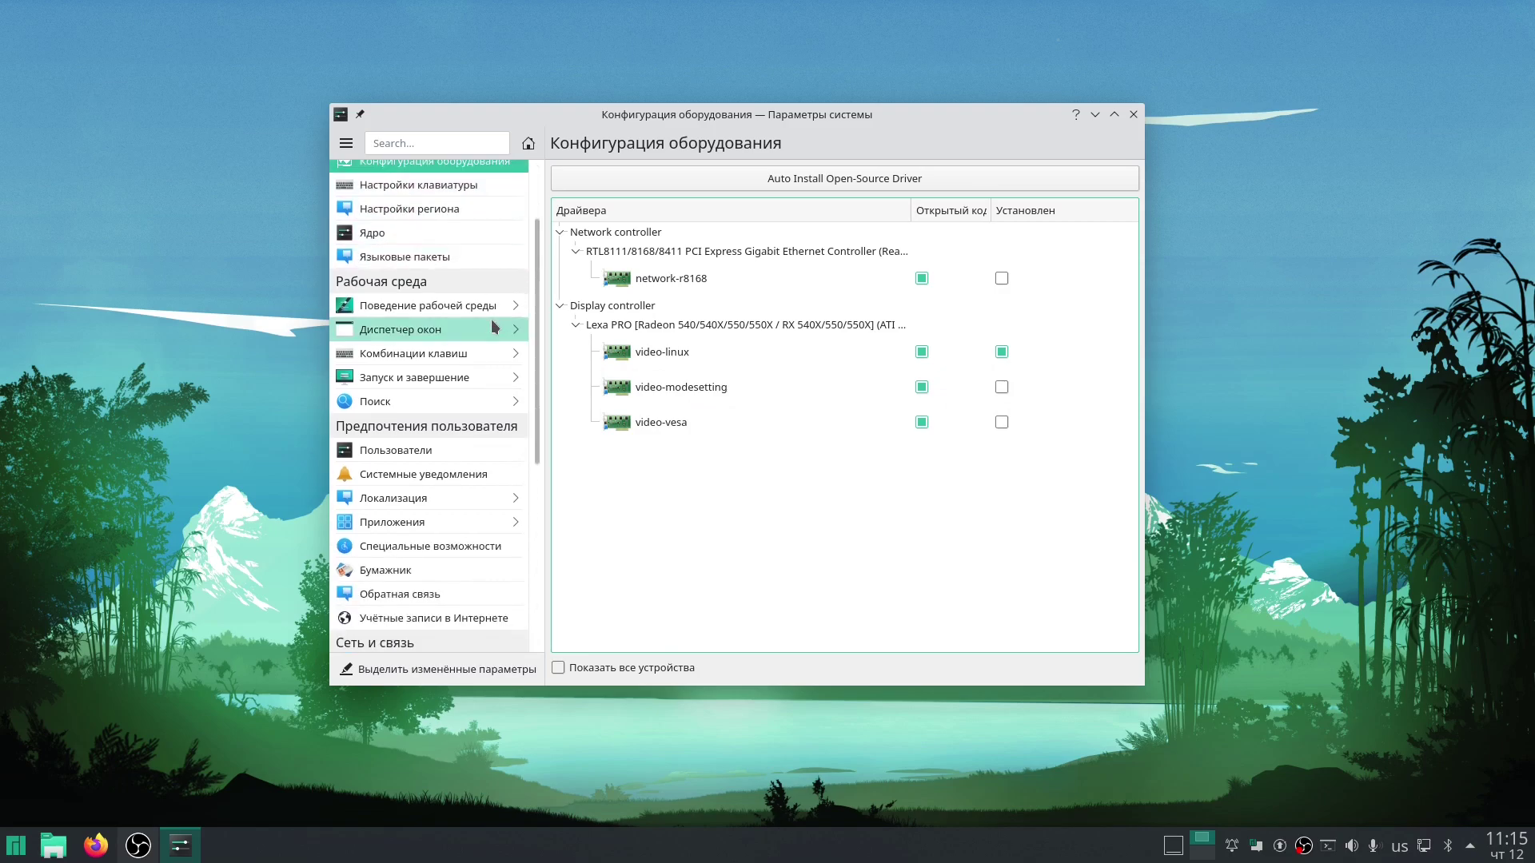
{"action": "scroll", "coordinate": [481, 459], "scroll_direction": "up", "scroll_amount": 13}
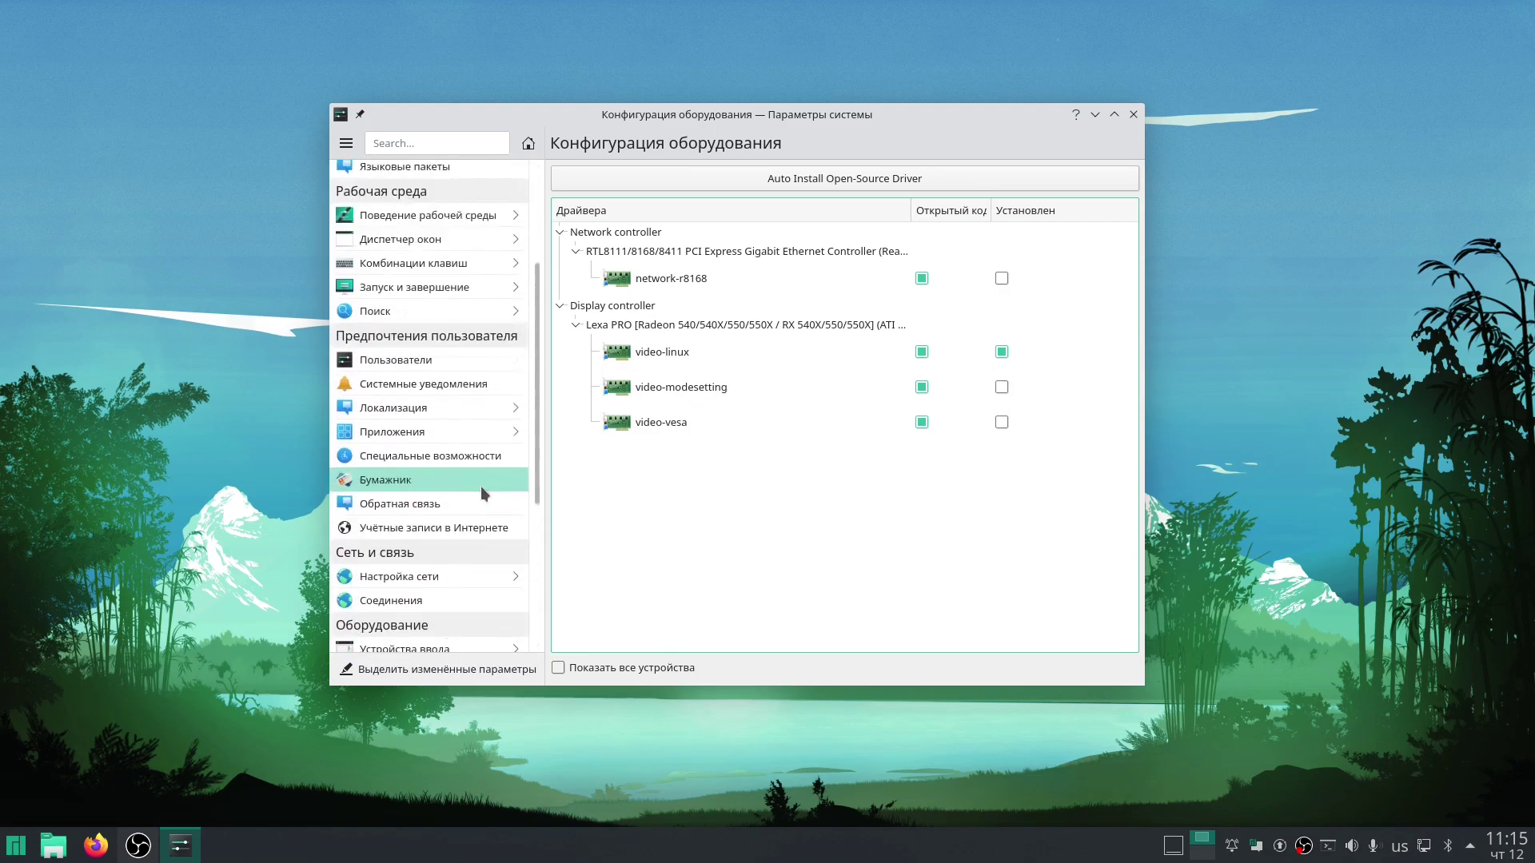
{"action": "right_click", "coordinate": [601, 111]}
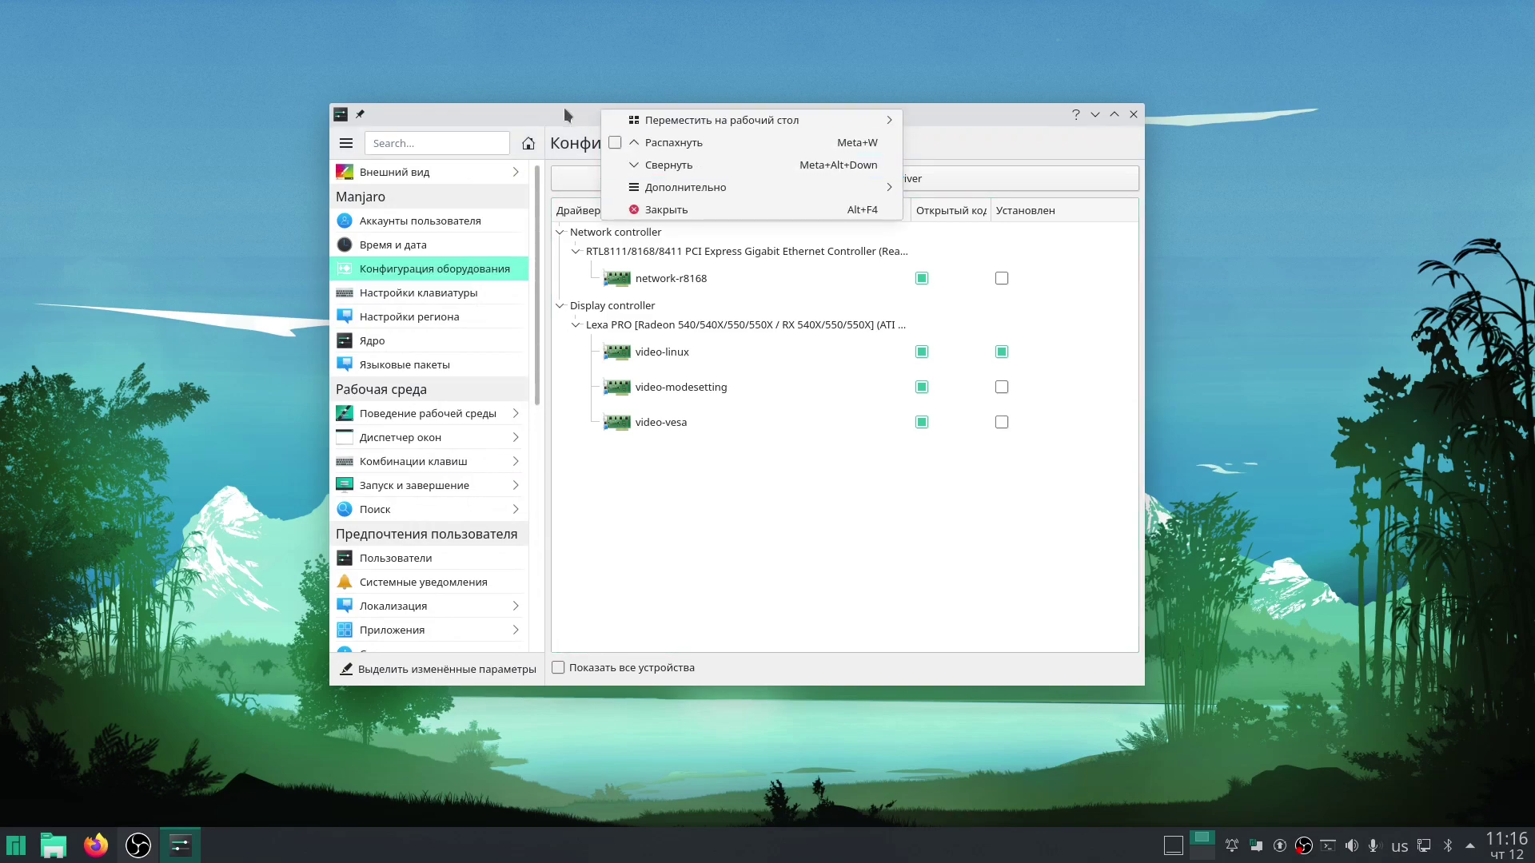
{"action": "left_click", "coordinate": [648, 211]}
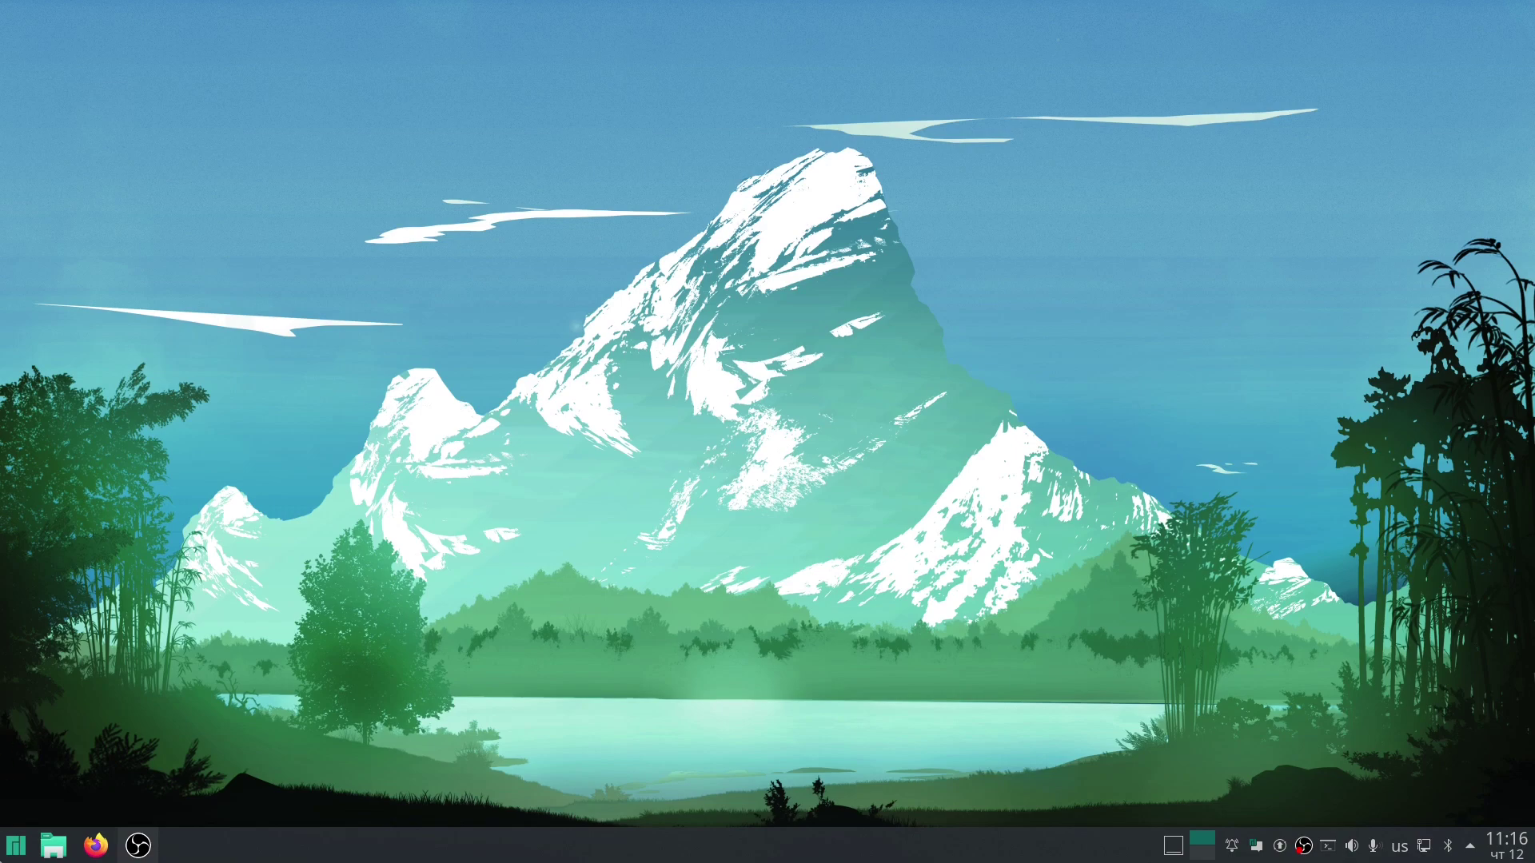
Browse the preinstalled programs in the launcher categories Графика, Игры, Интернет and Мультимедиа.
{"action": "left_click", "coordinate": [15, 845]}
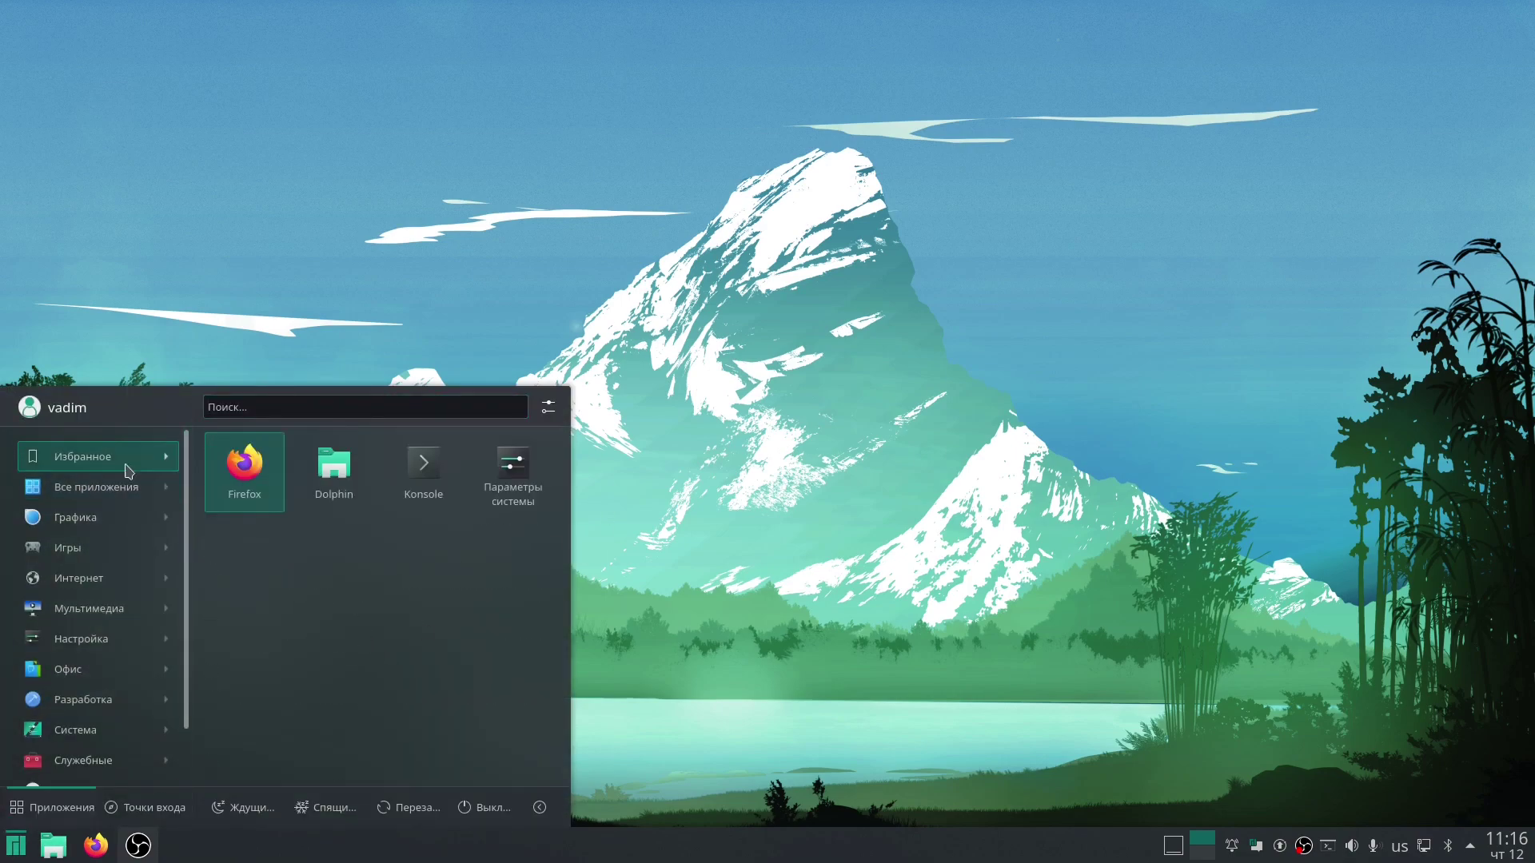
{"action": "mouse_move", "coordinate": [112, 524]}
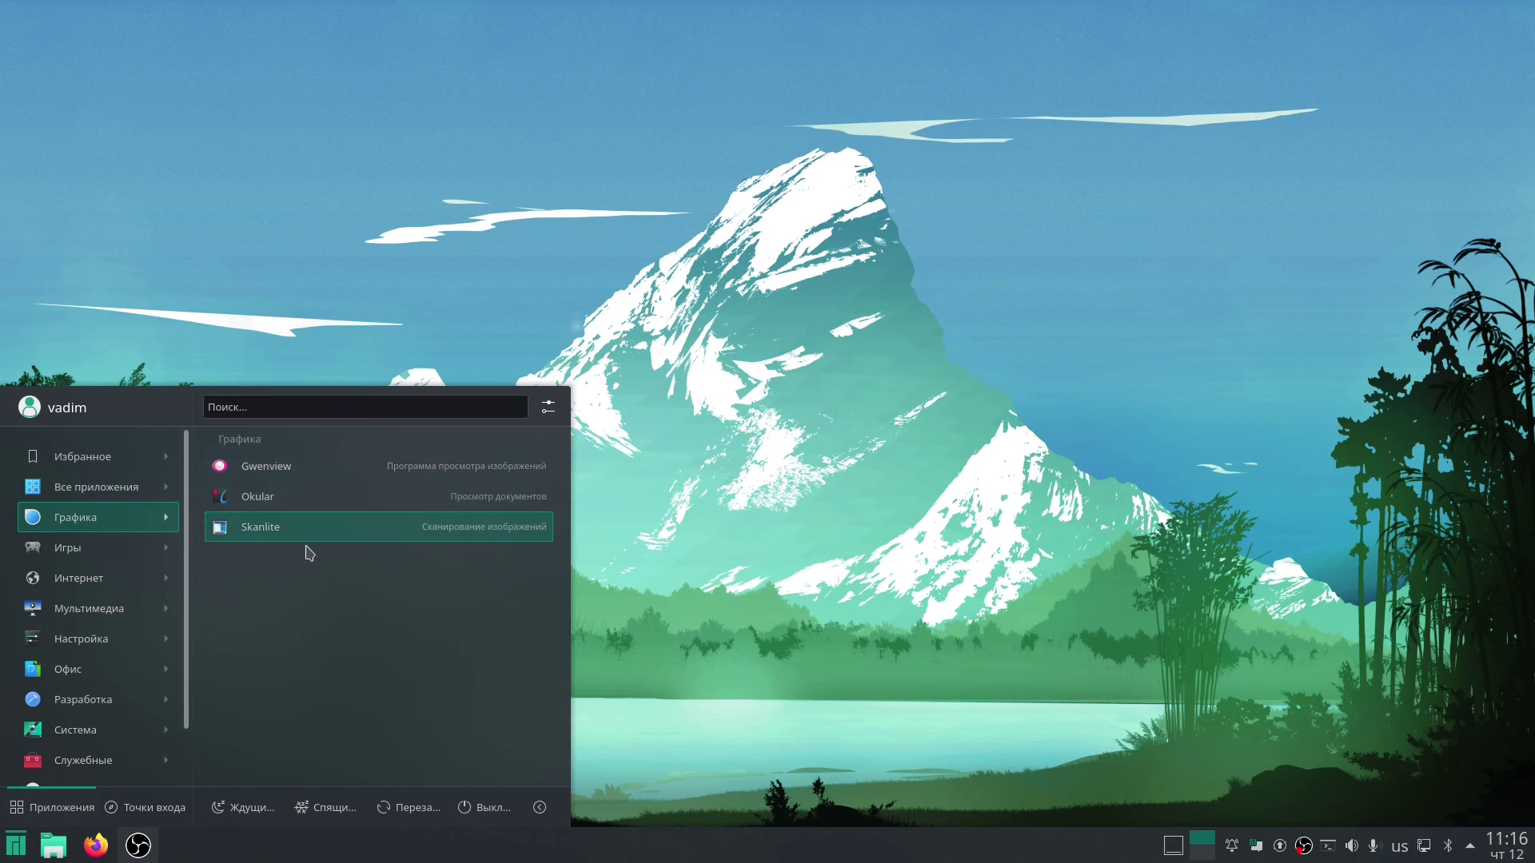
{"action": "mouse_move", "coordinate": [161, 547]}
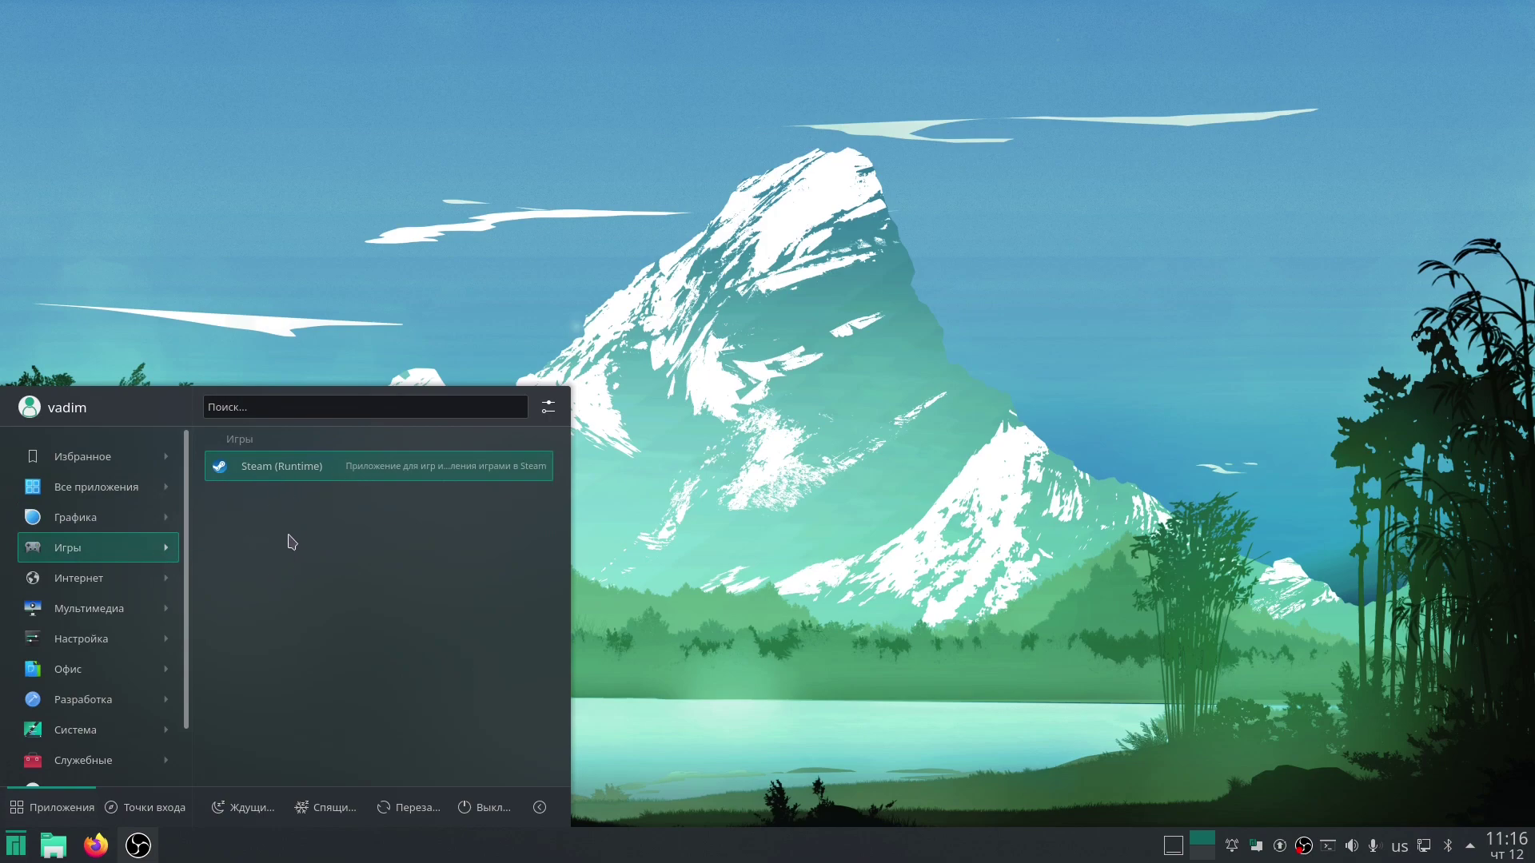
{"action": "mouse_move", "coordinate": [163, 601]}
{"action": "mouse_move", "coordinate": [124, 577]}
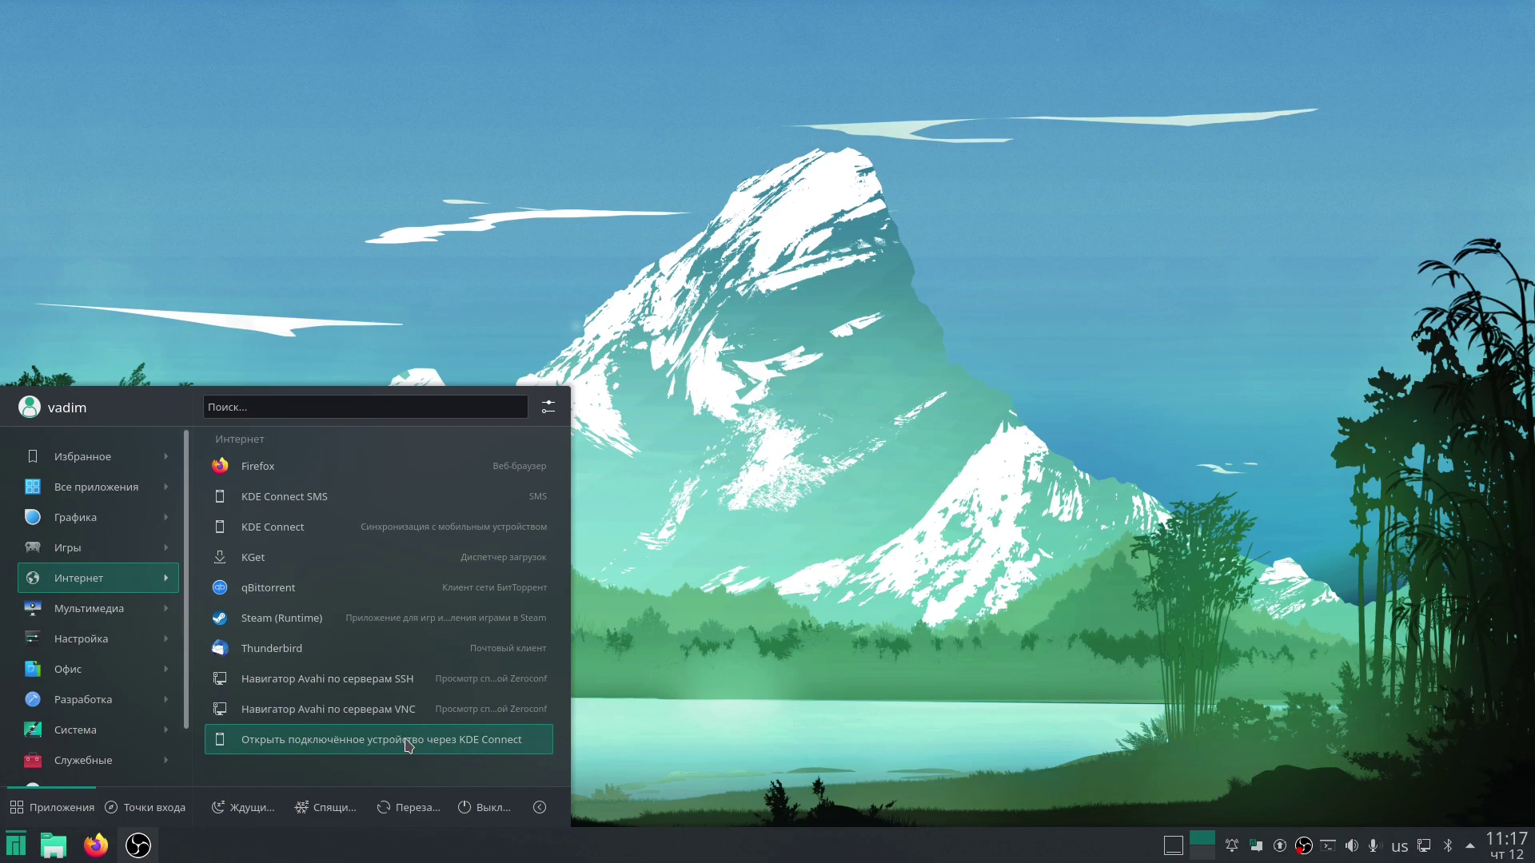
{"action": "mouse_move", "coordinate": [104, 612]}
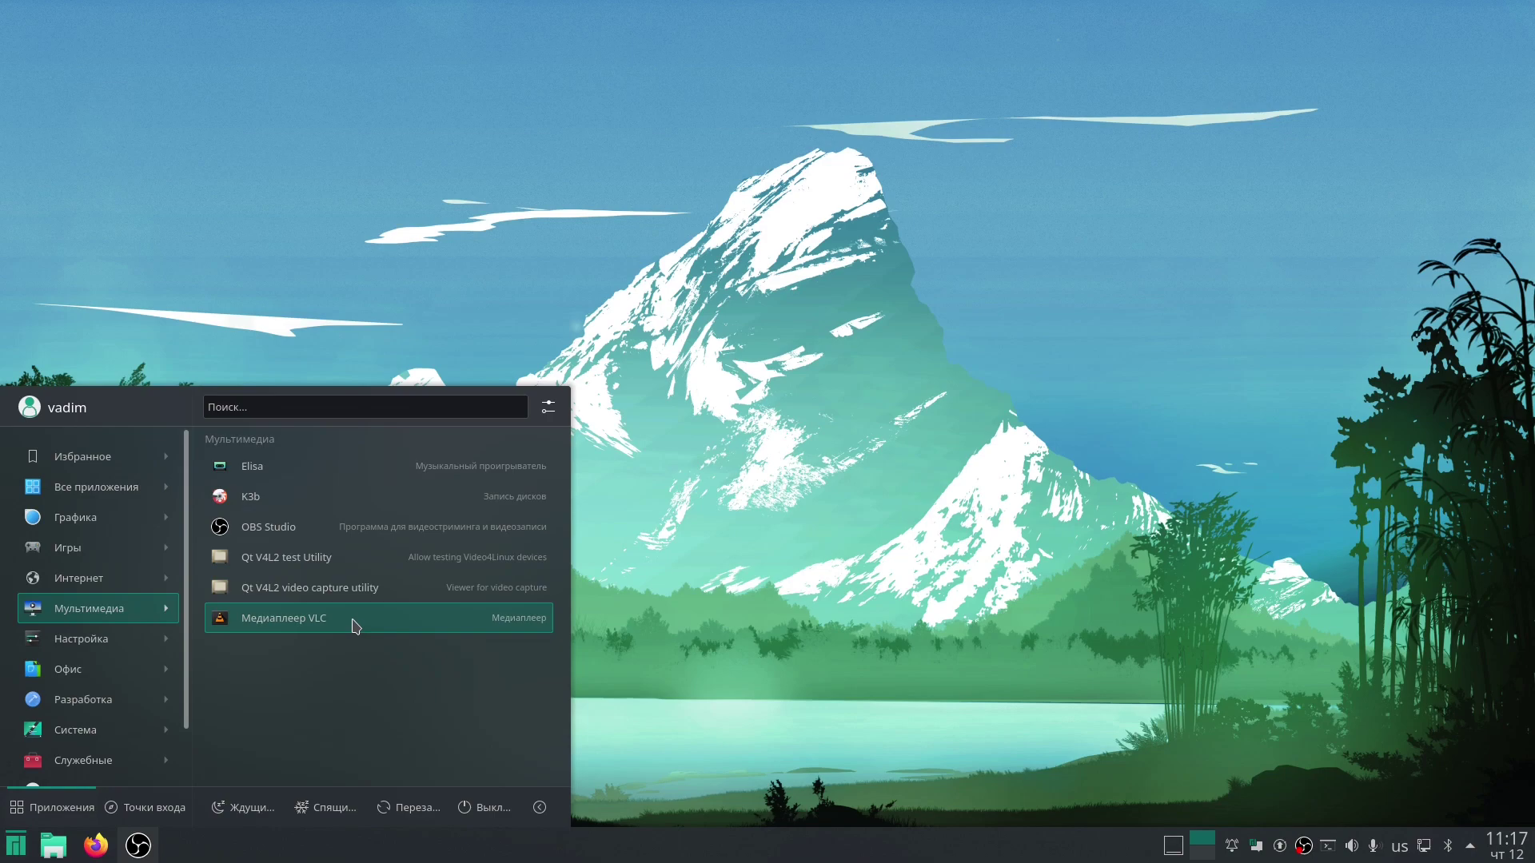
Open Manjaro Notifier KDE Settings from the Настройка category, review the kernel and language pack notification options, and exit.
{"action": "mouse_move", "coordinate": [172, 649]}
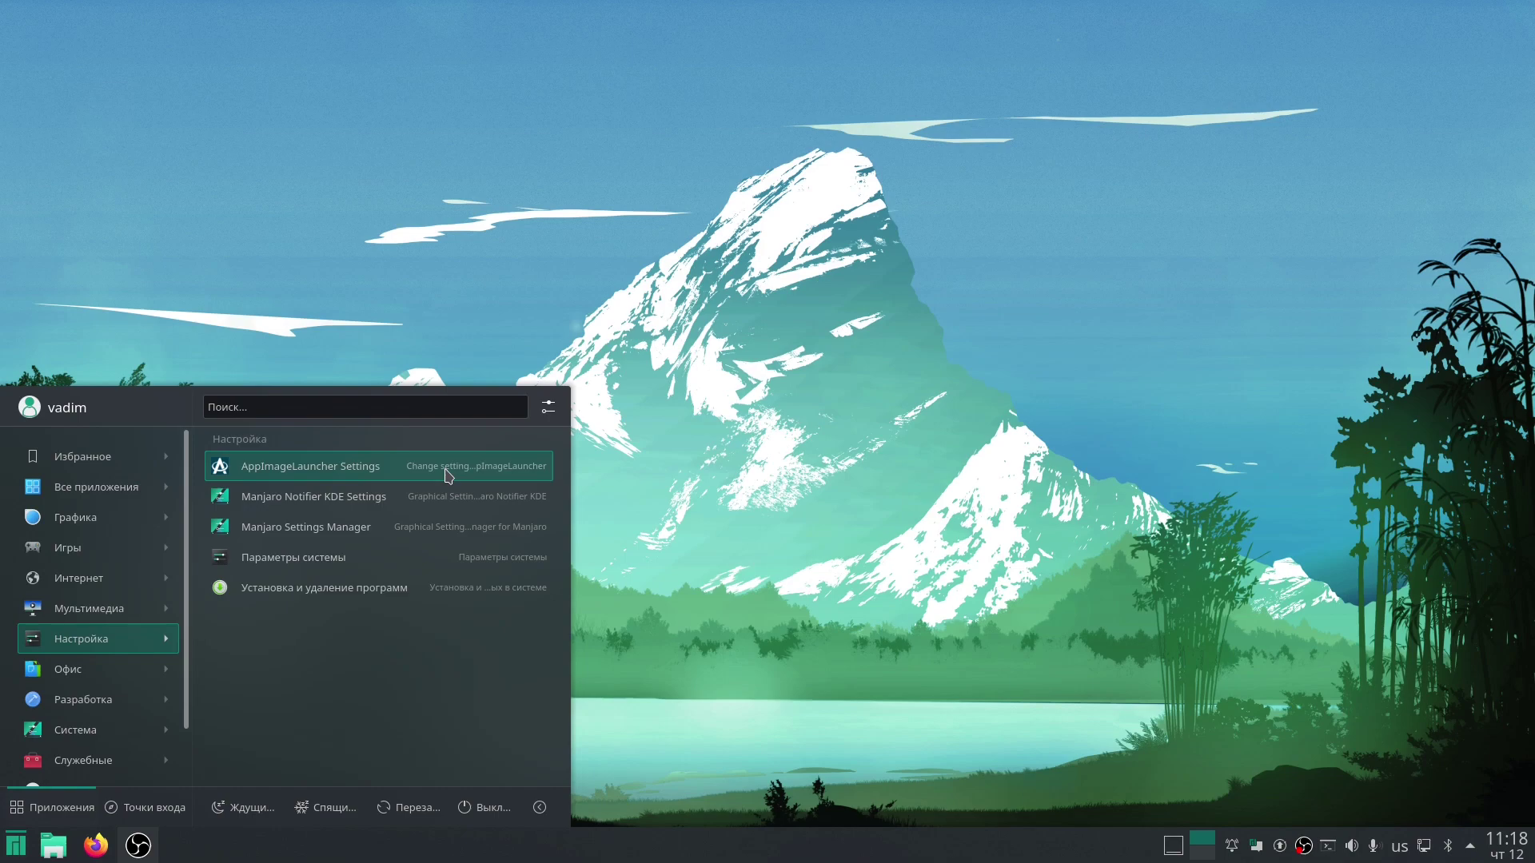
{"action": "left_click", "coordinate": [396, 503]}
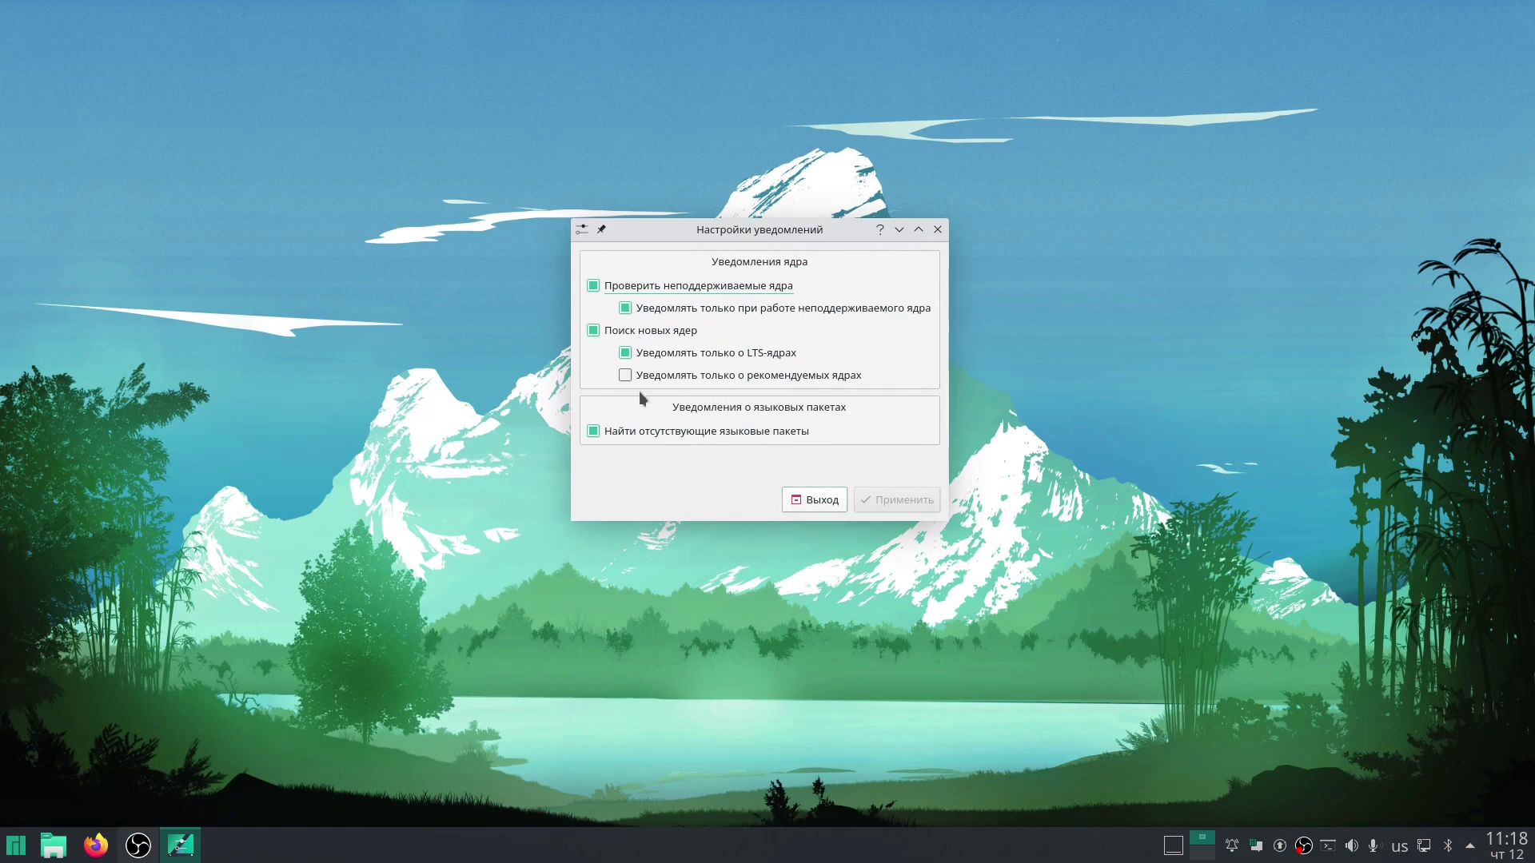
{"action": "left_click", "coordinate": [814, 500]}
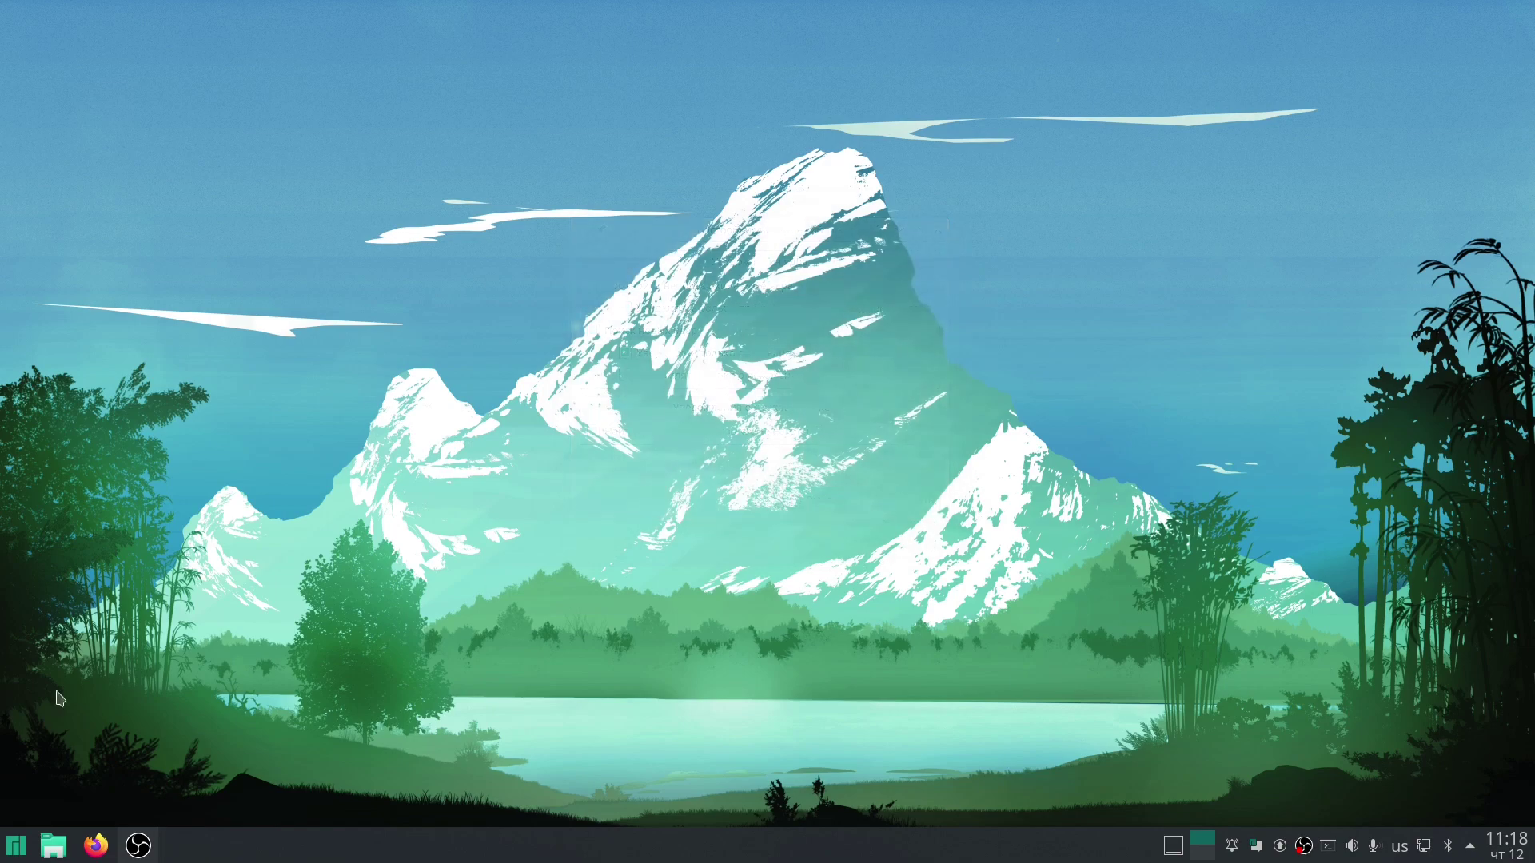
Launch Установка и удаление программ, reposition its window and open its Настройки, authenticating with the account password.
{"action": "left_click", "coordinate": [16, 845]}
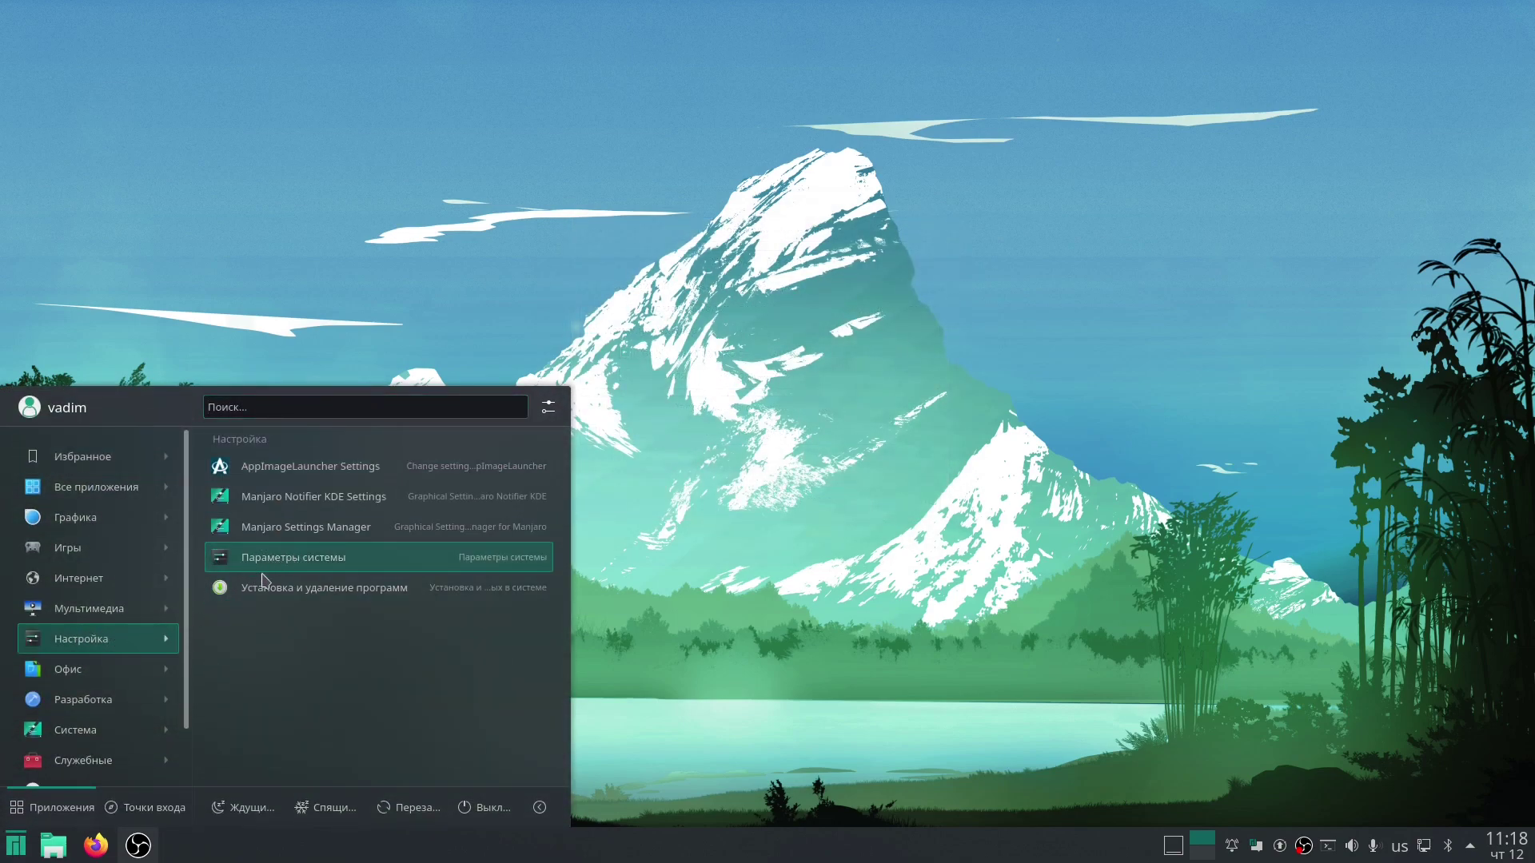
{"action": "left_click", "coordinate": [316, 598]}
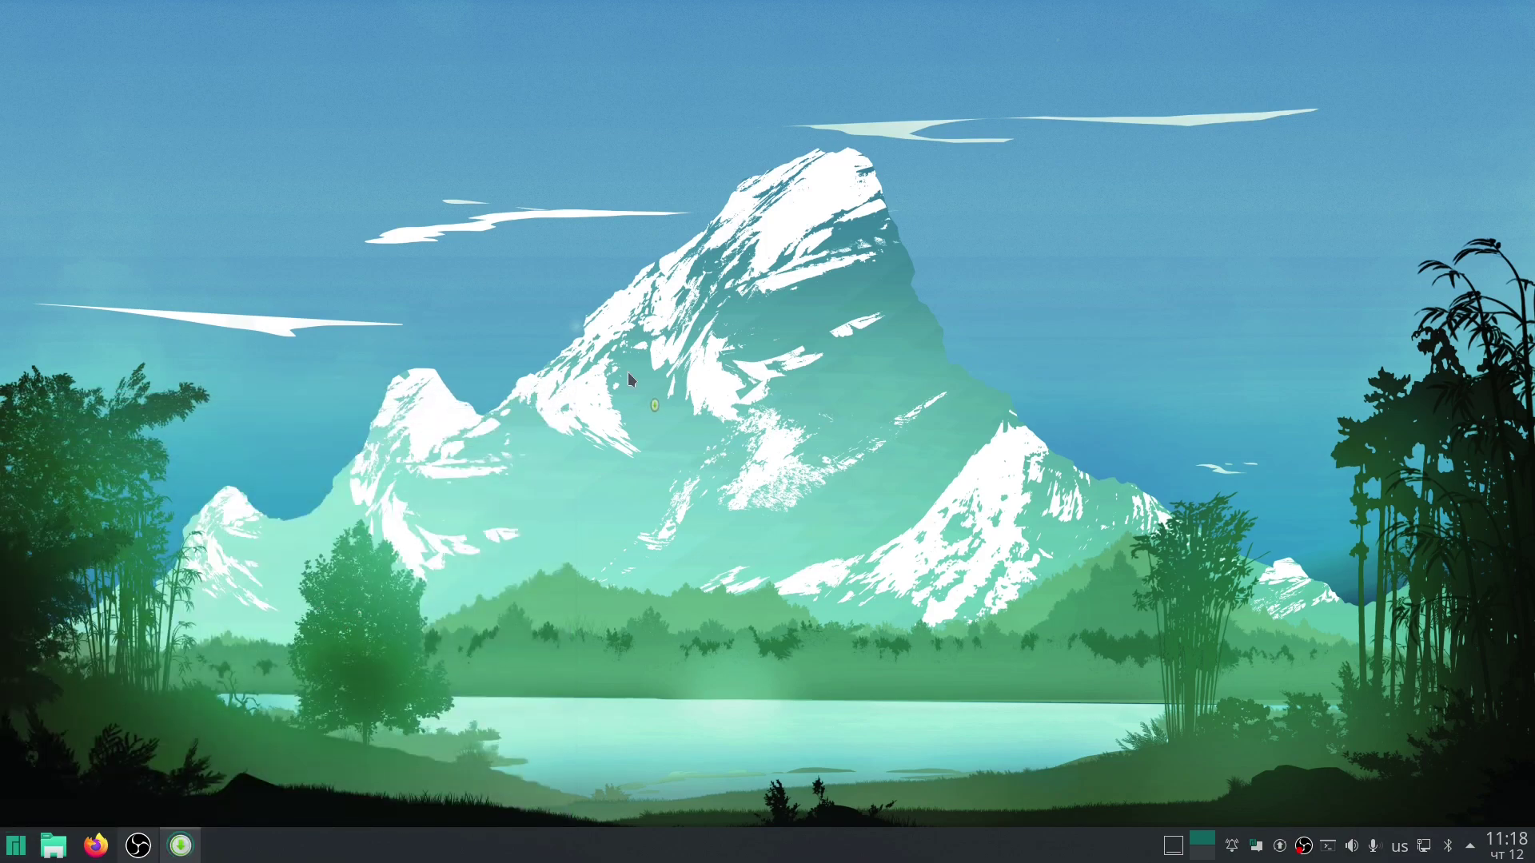
{"action": "left_click_drag", "start_coordinate": [598, 26], "coordinate": [930, 244]}
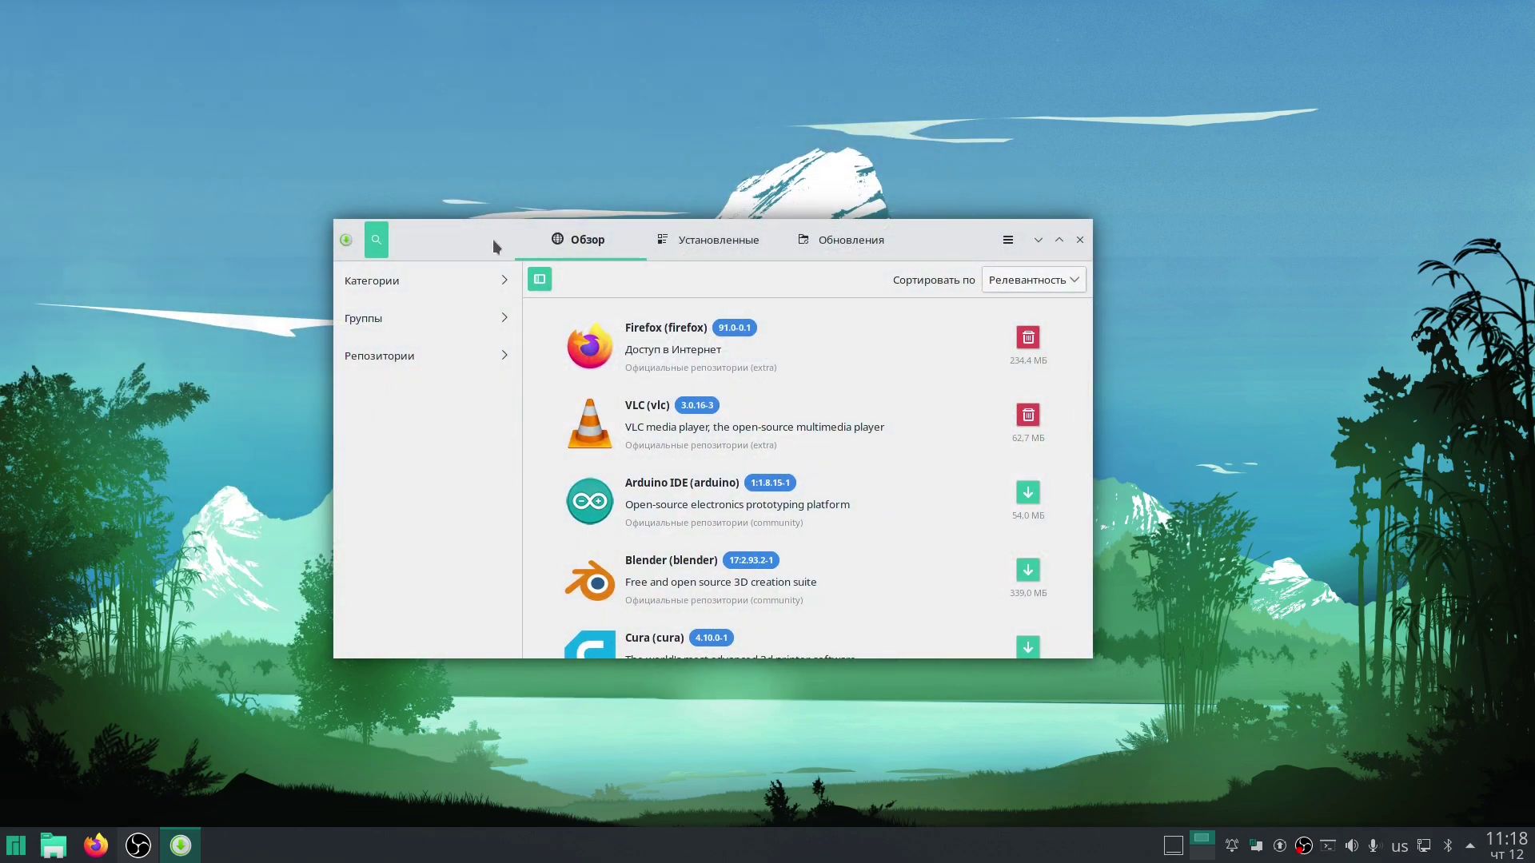
{"action": "left_click", "coordinate": [1010, 245]}
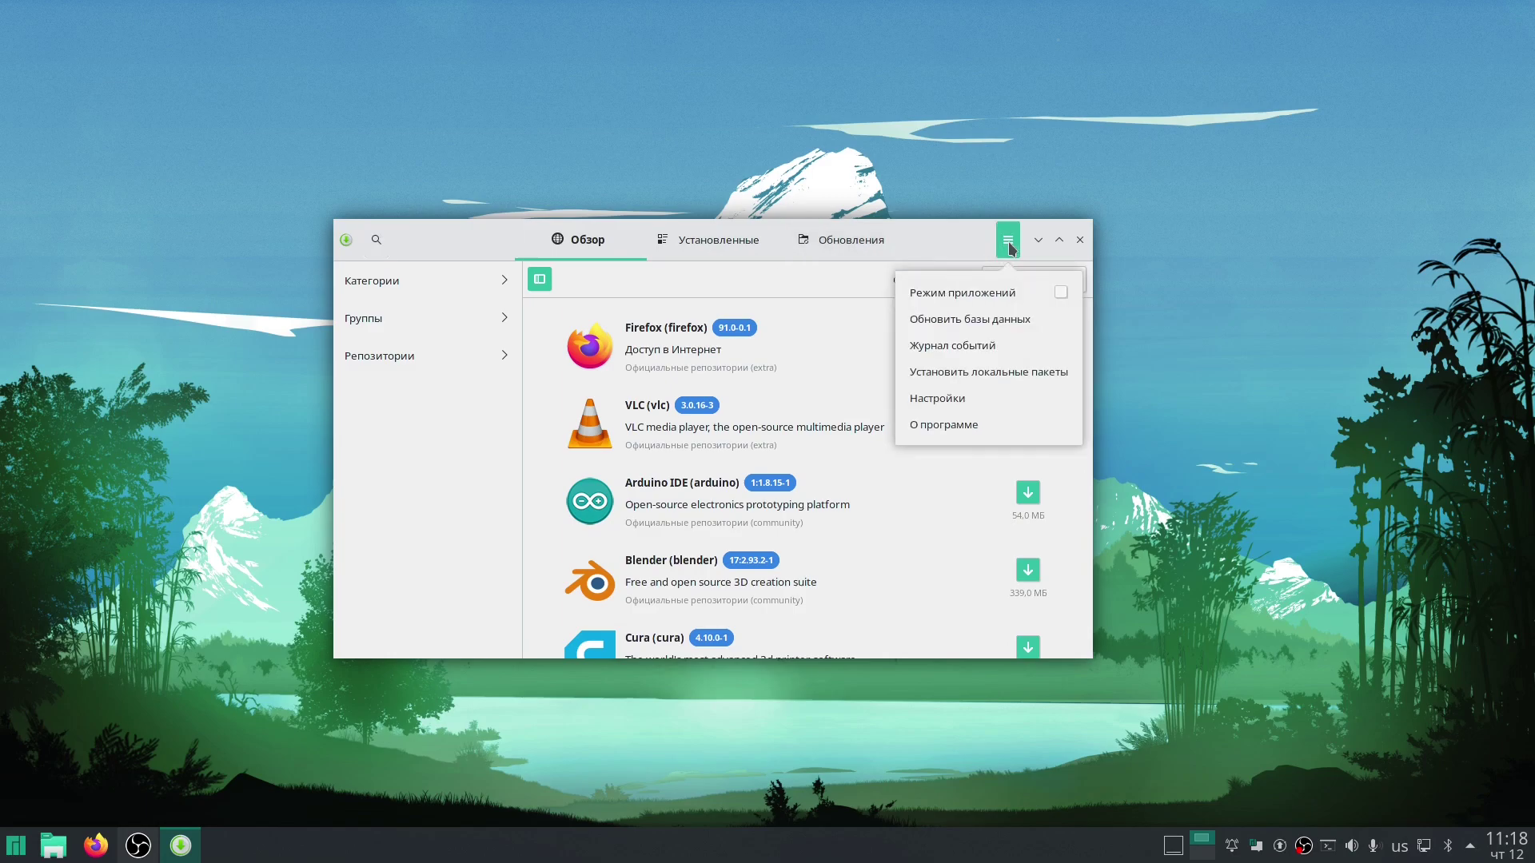
{"action": "left_click", "coordinate": [952, 405]}
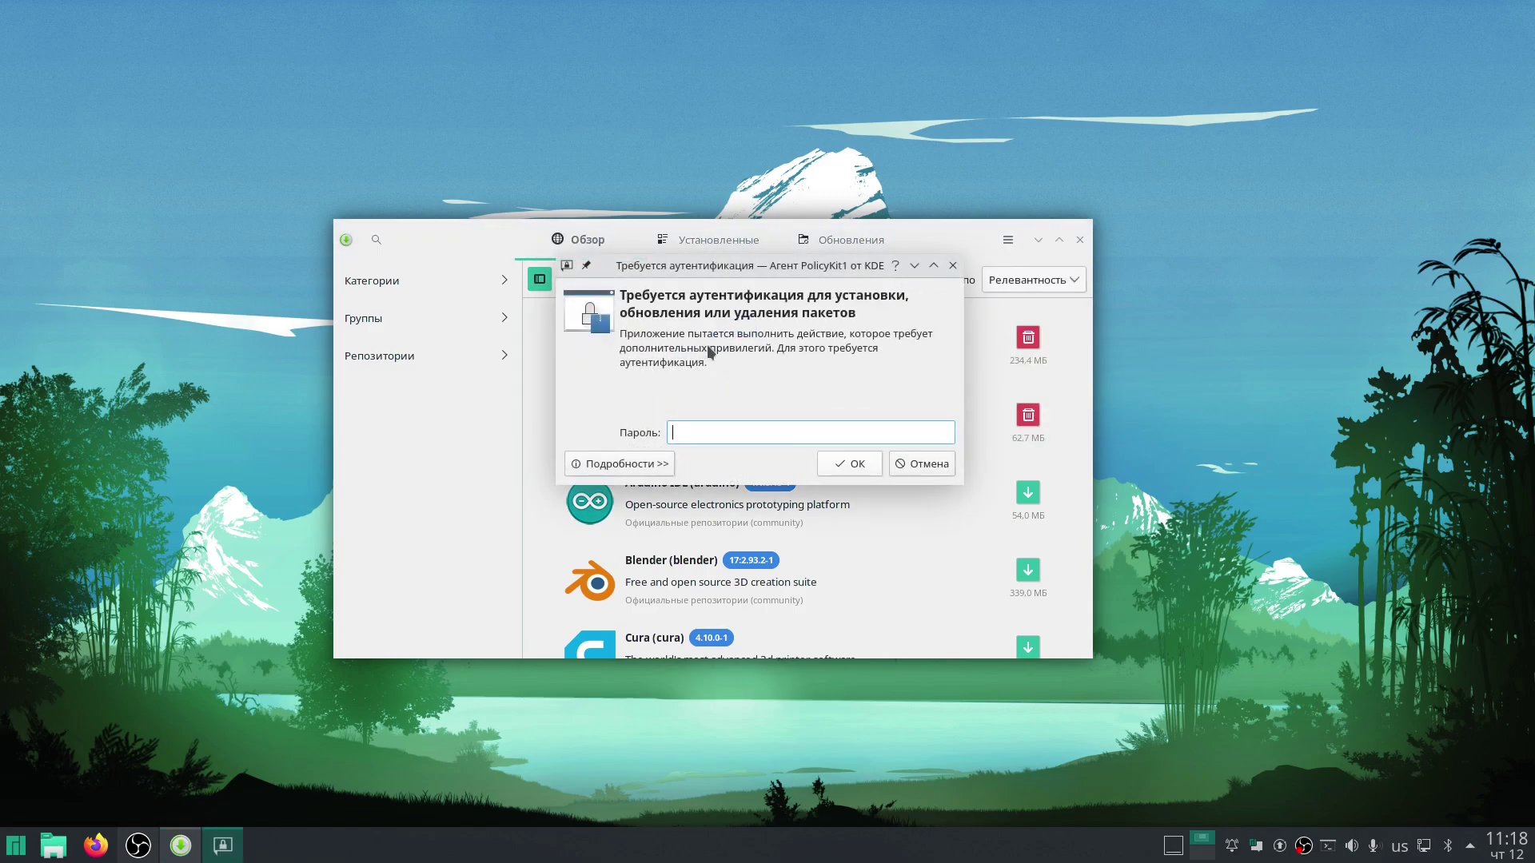
{"action": "type", "text": "********"}
{"action": "key", "text": "Return"}
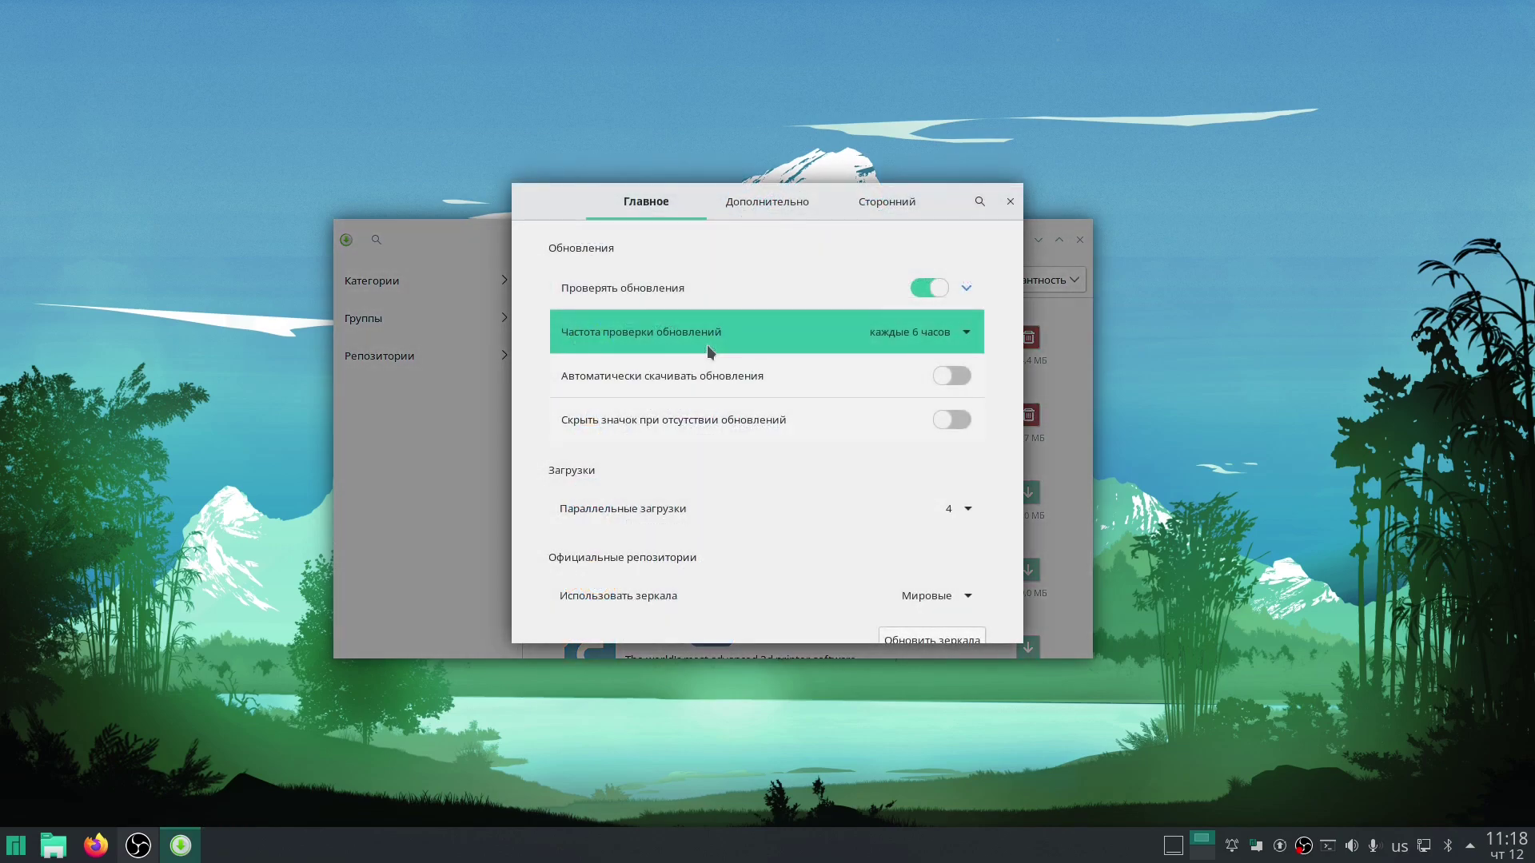
Review the Главное, Дополнительно and Сторонний pages of the package manager's preferences, and close the preferences and the package manager.
{"action": "scroll", "coordinate": [736, 437], "scroll_direction": "down", "scroll_amount": 4}
{"action": "scroll", "coordinate": [772, 512], "scroll_direction": "up", "scroll_amount": 4}
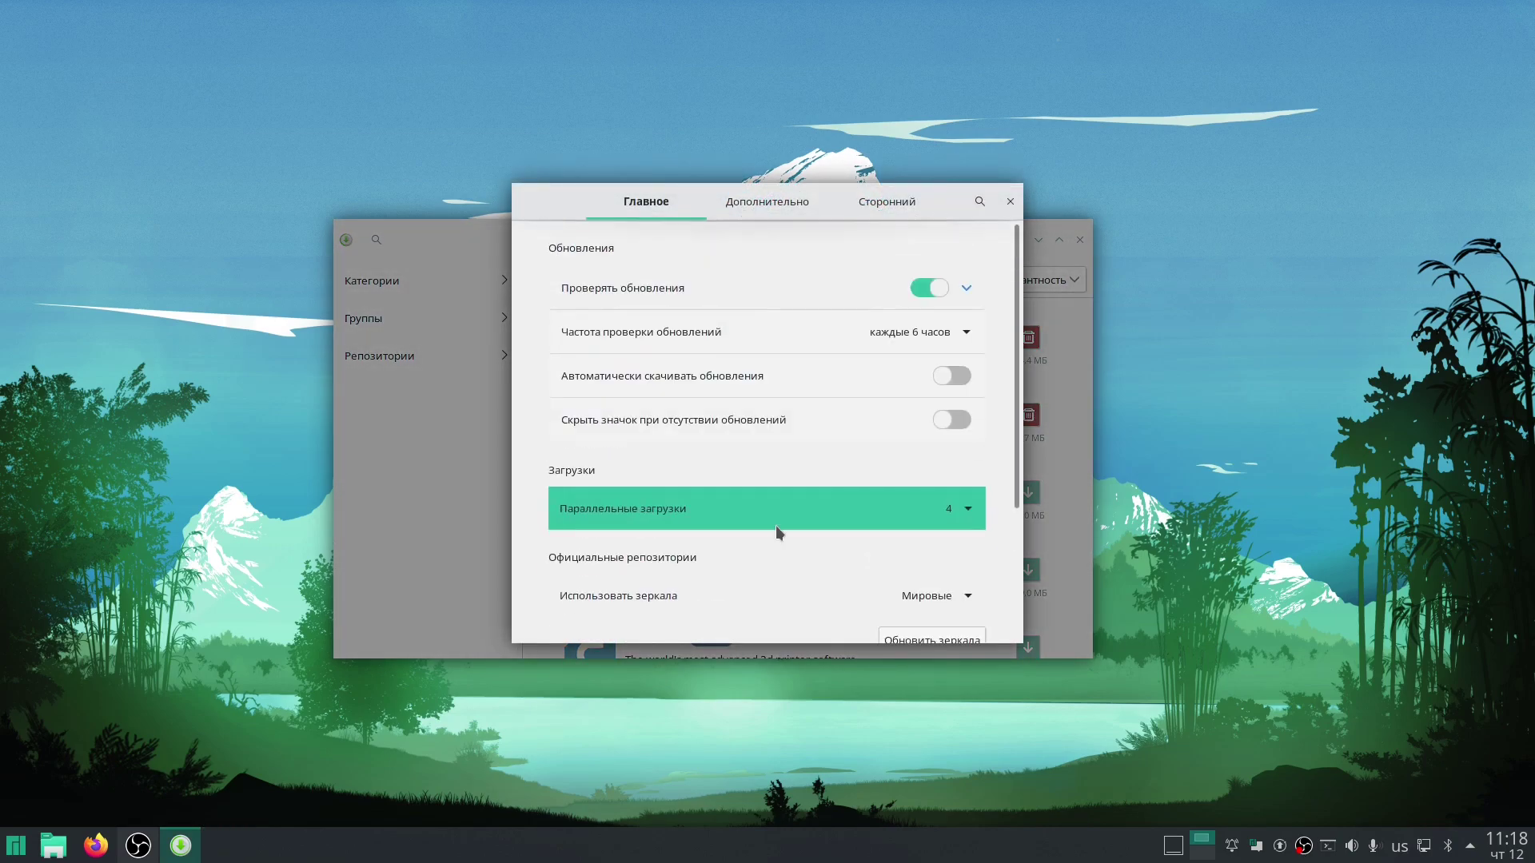
{"action": "left_click", "coordinate": [769, 210]}
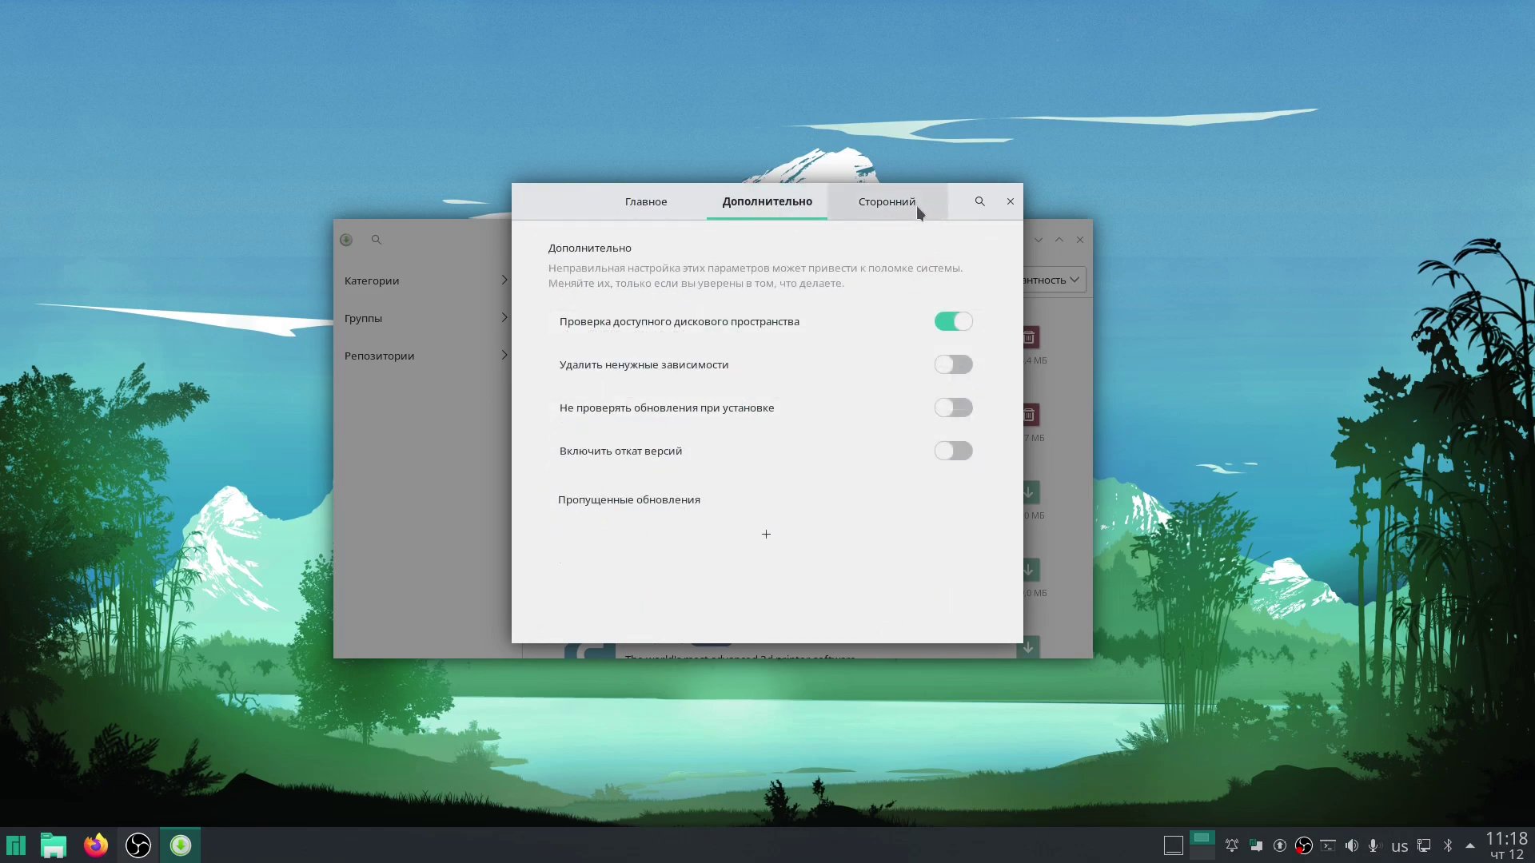
{"action": "left_click", "coordinate": [918, 205]}
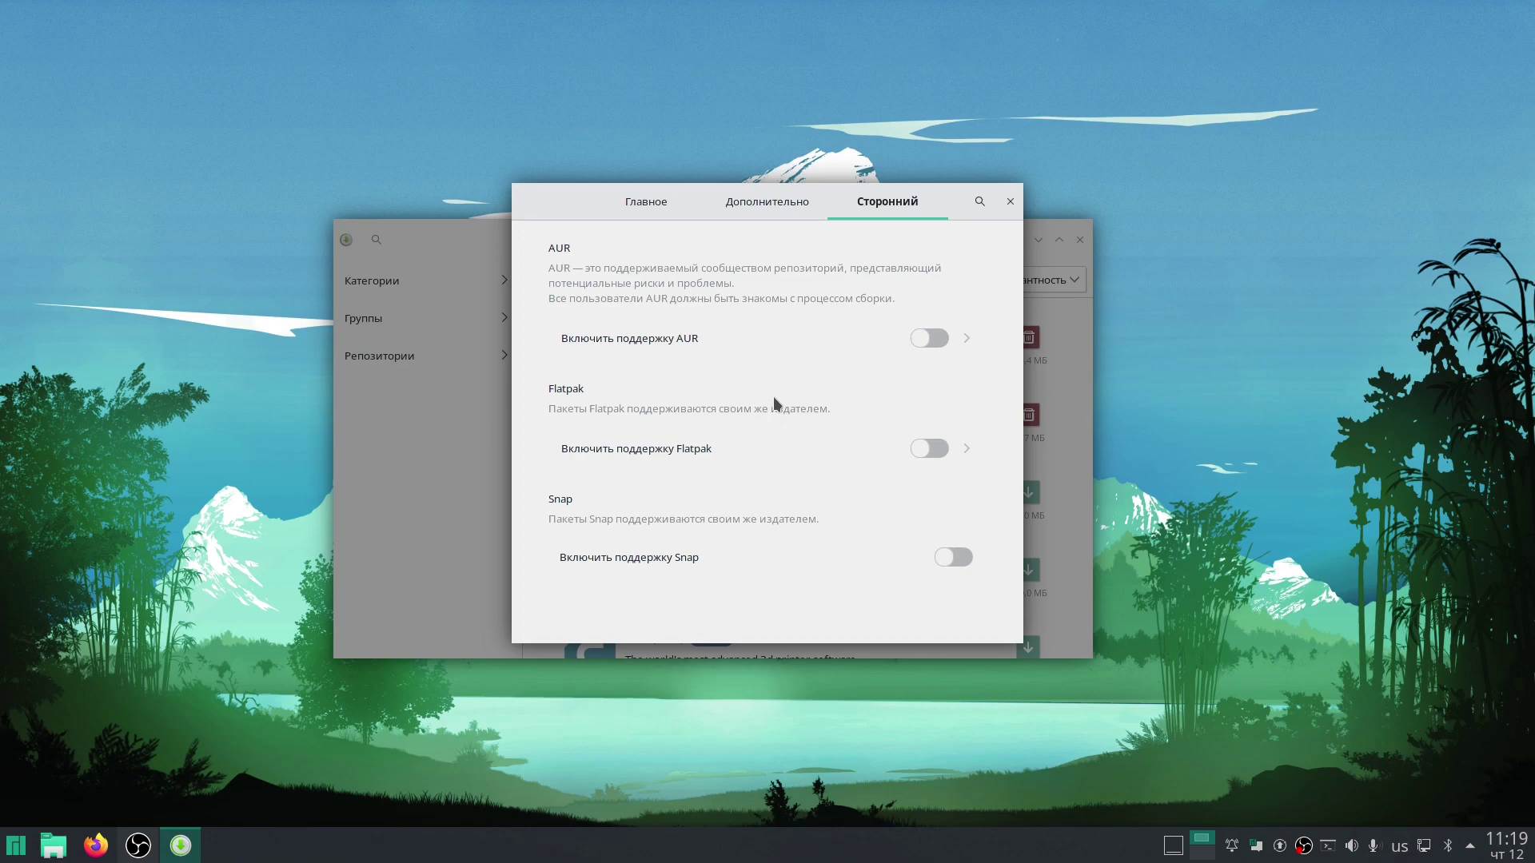
{"action": "left_click", "coordinate": [776, 446]}
{"action": "left_click", "coordinate": [1009, 206]}
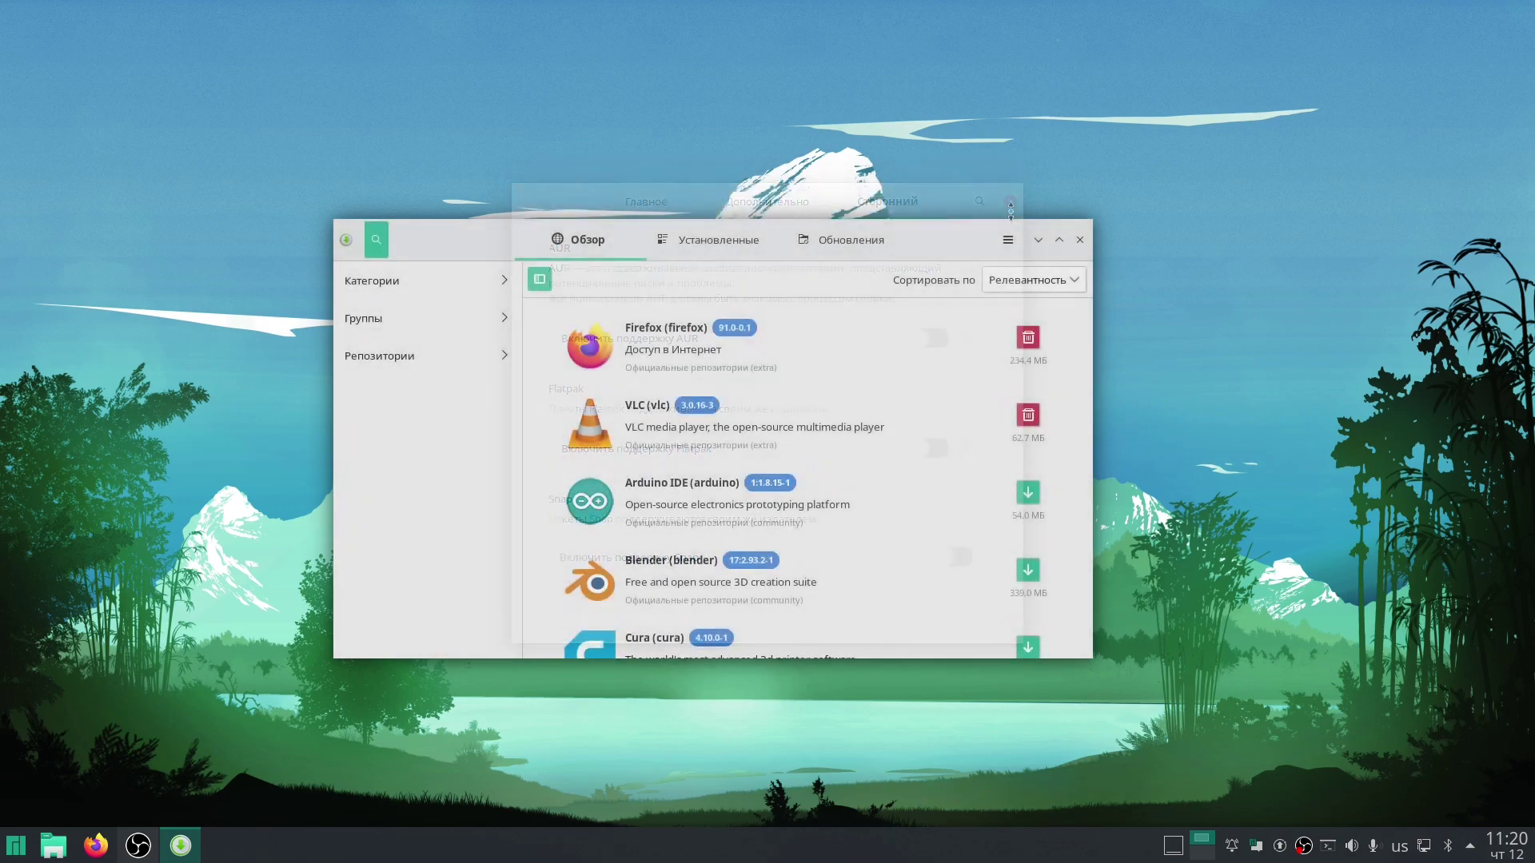
{"action": "left_click", "coordinate": [1079, 240]}
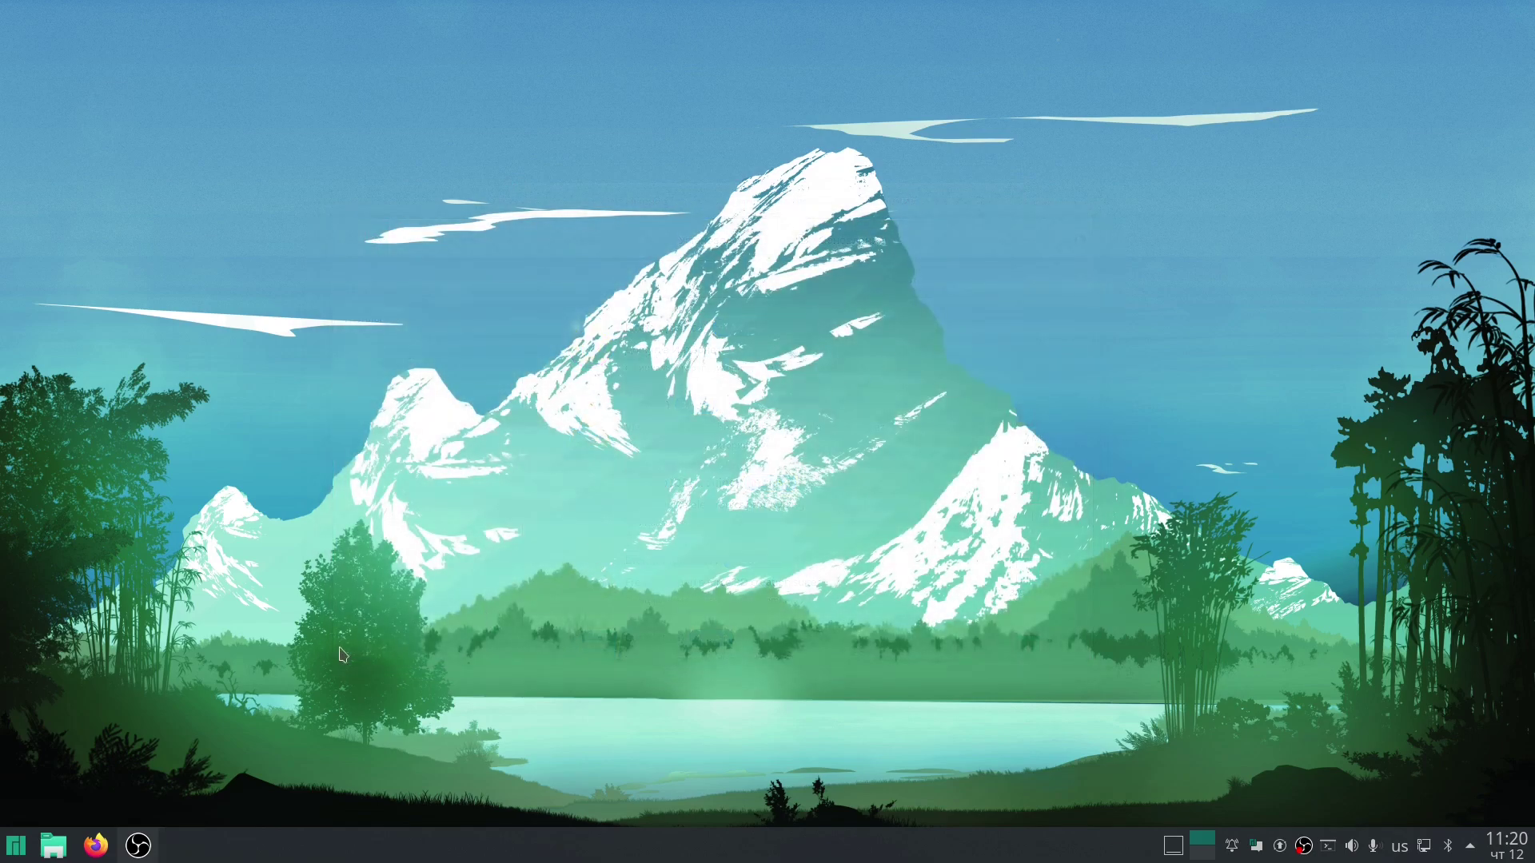
Browse the preinstalled programs in the launcher categories Офис, Разработка and Система.
{"action": "left_click", "coordinate": [4, 855]}
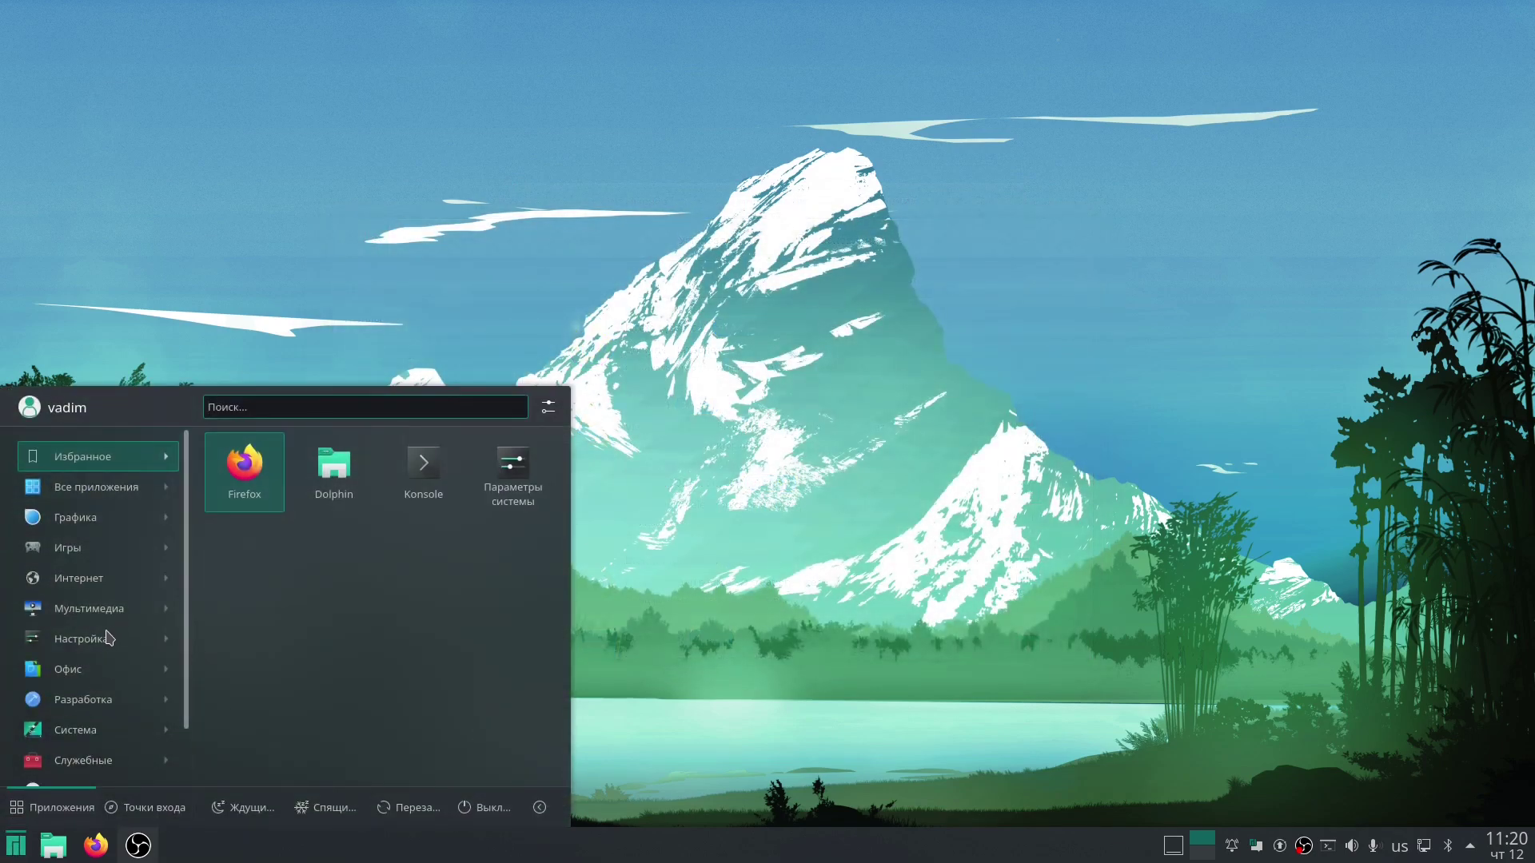
{"action": "mouse_move", "coordinate": [111, 639]}
{"action": "mouse_move", "coordinate": [100, 676]}
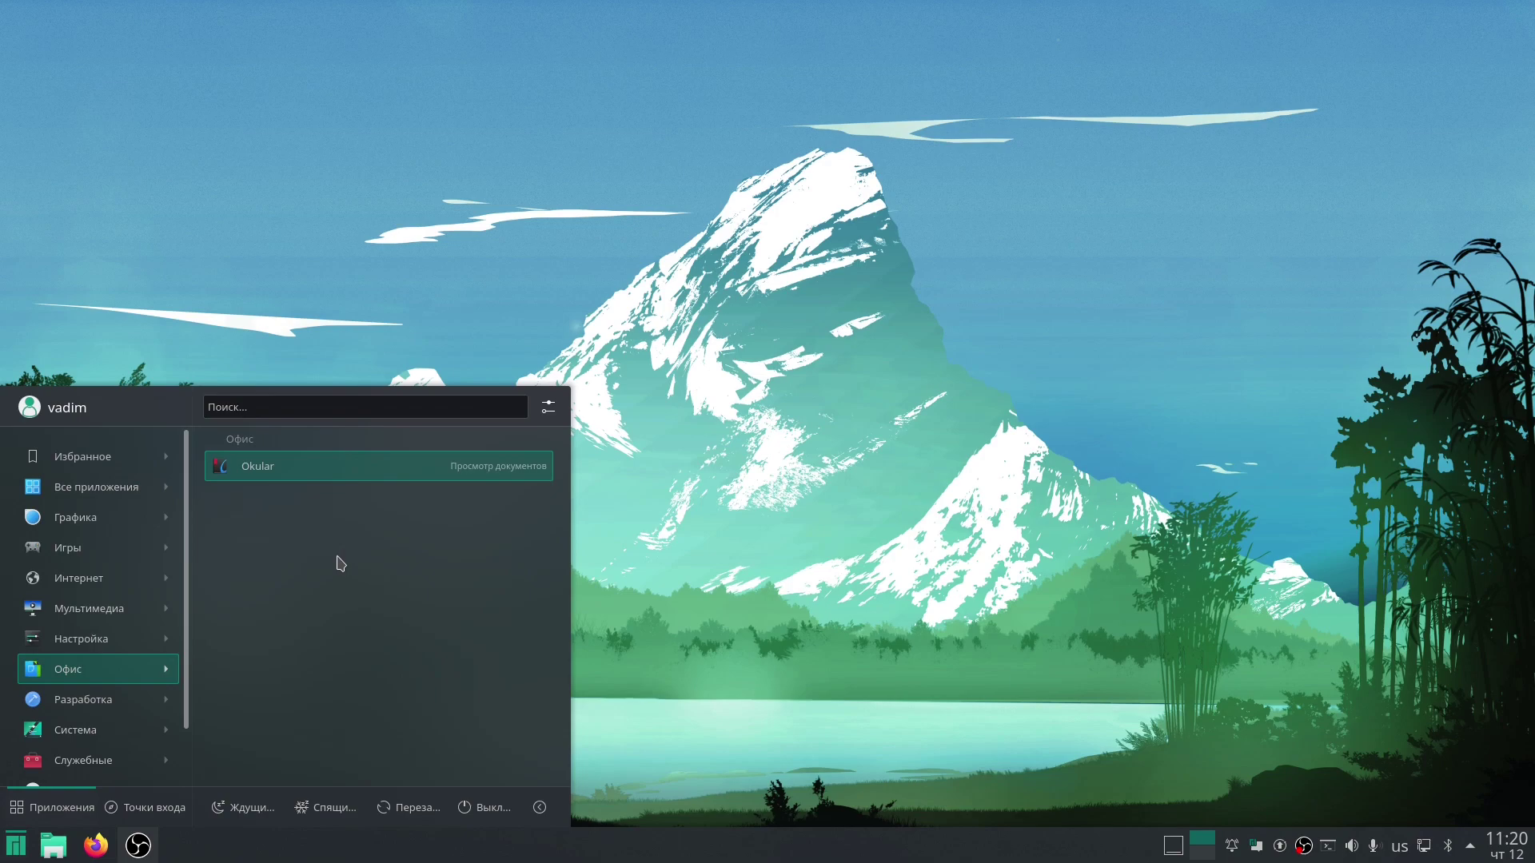
{"action": "mouse_move", "coordinate": [128, 703]}
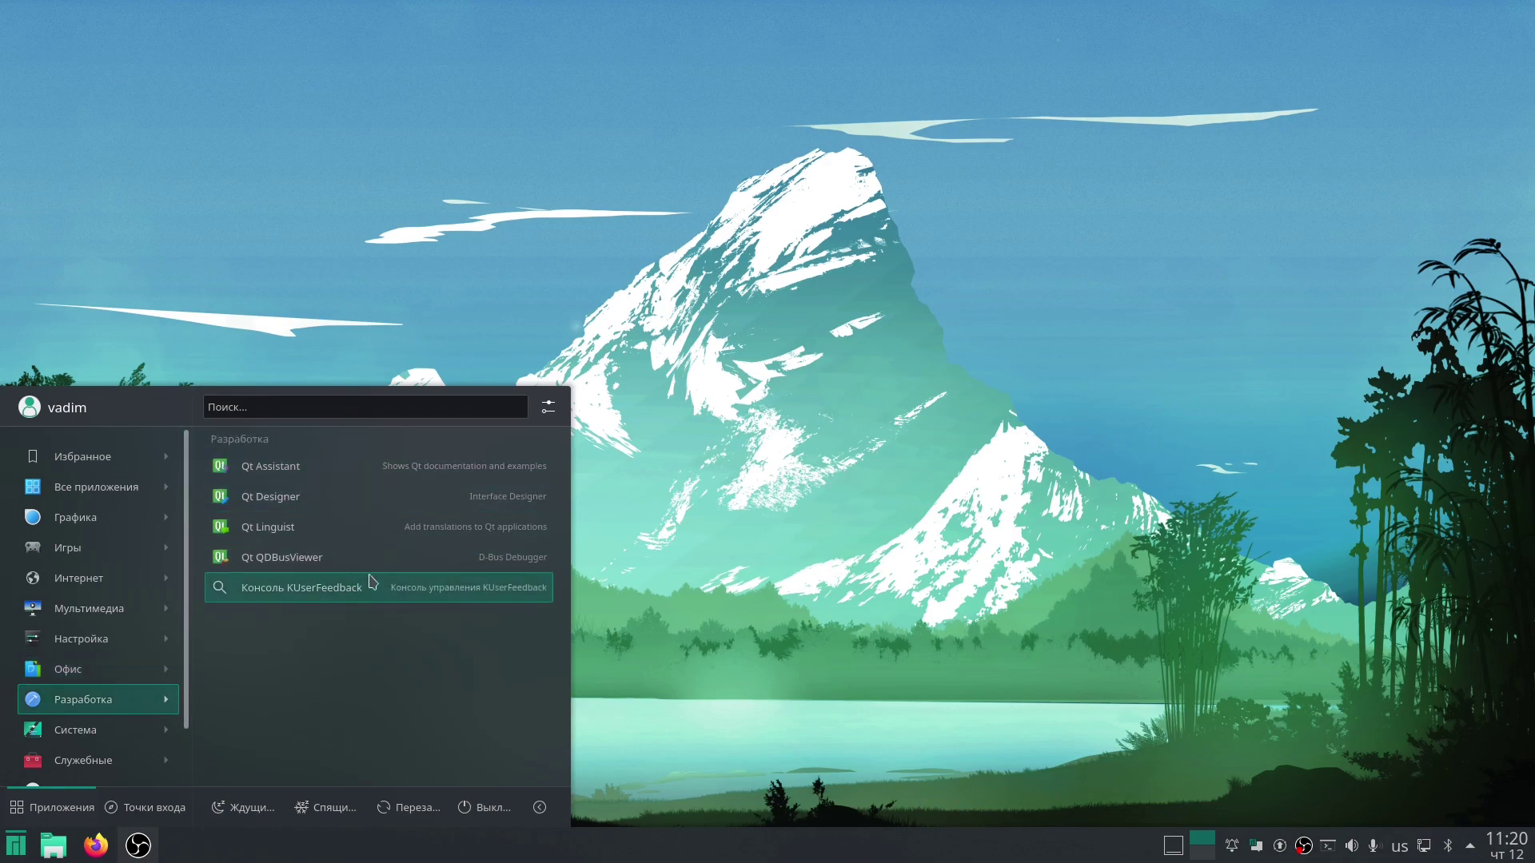
{"action": "mouse_move", "coordinate": [164, 677]}
{"action": "scroll", "coordinate": [165, 677], "scroll_direction": "down", "scroll_amount": 1}
{"action": "mouse_move", "coordinate": [116, 640]}
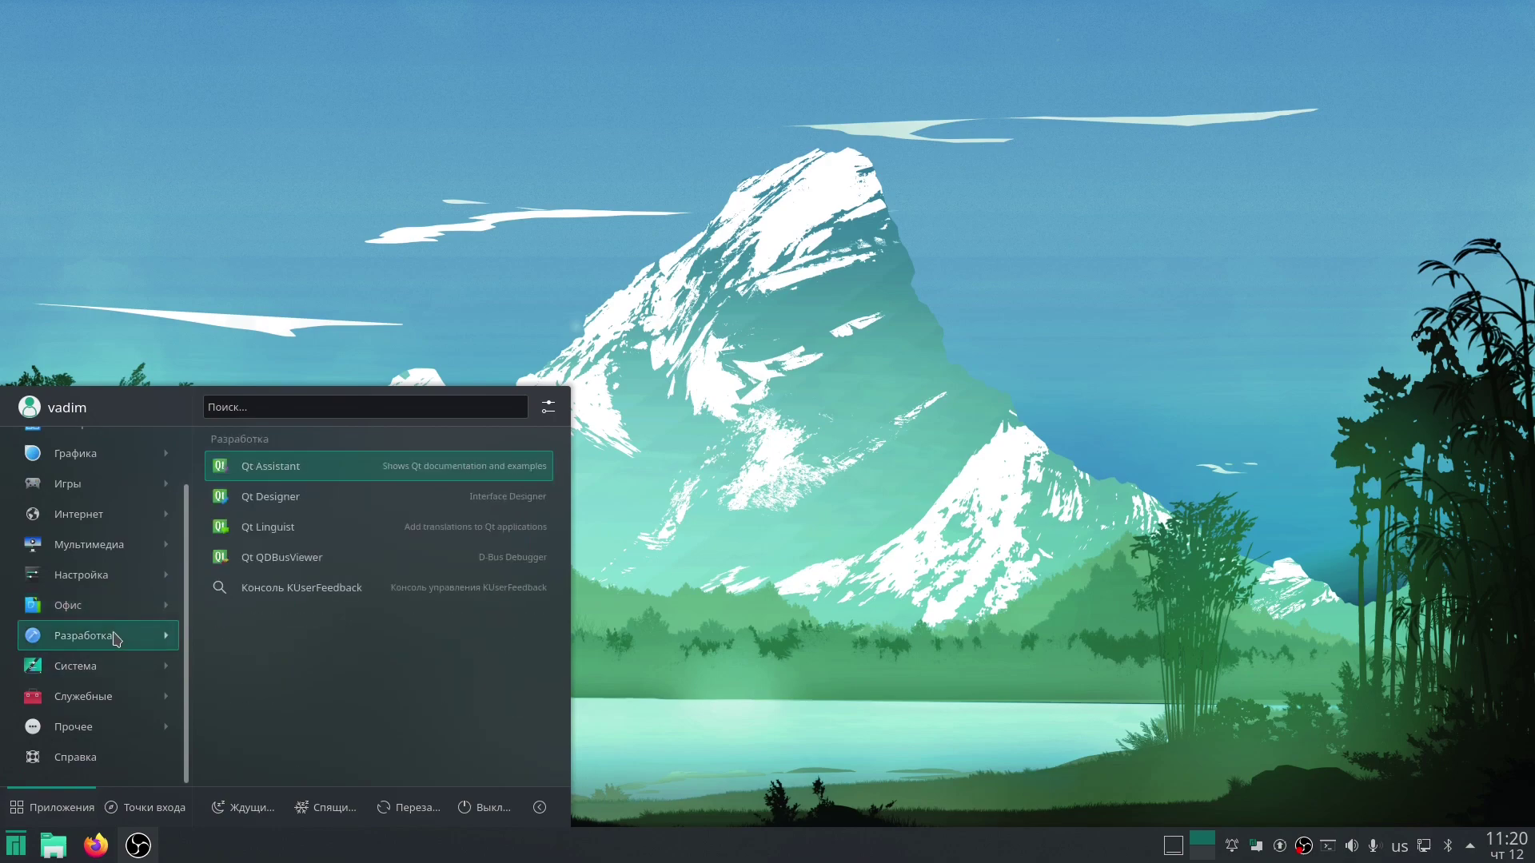
{"action": "mouse_move", "coordinate": [96, 666]}
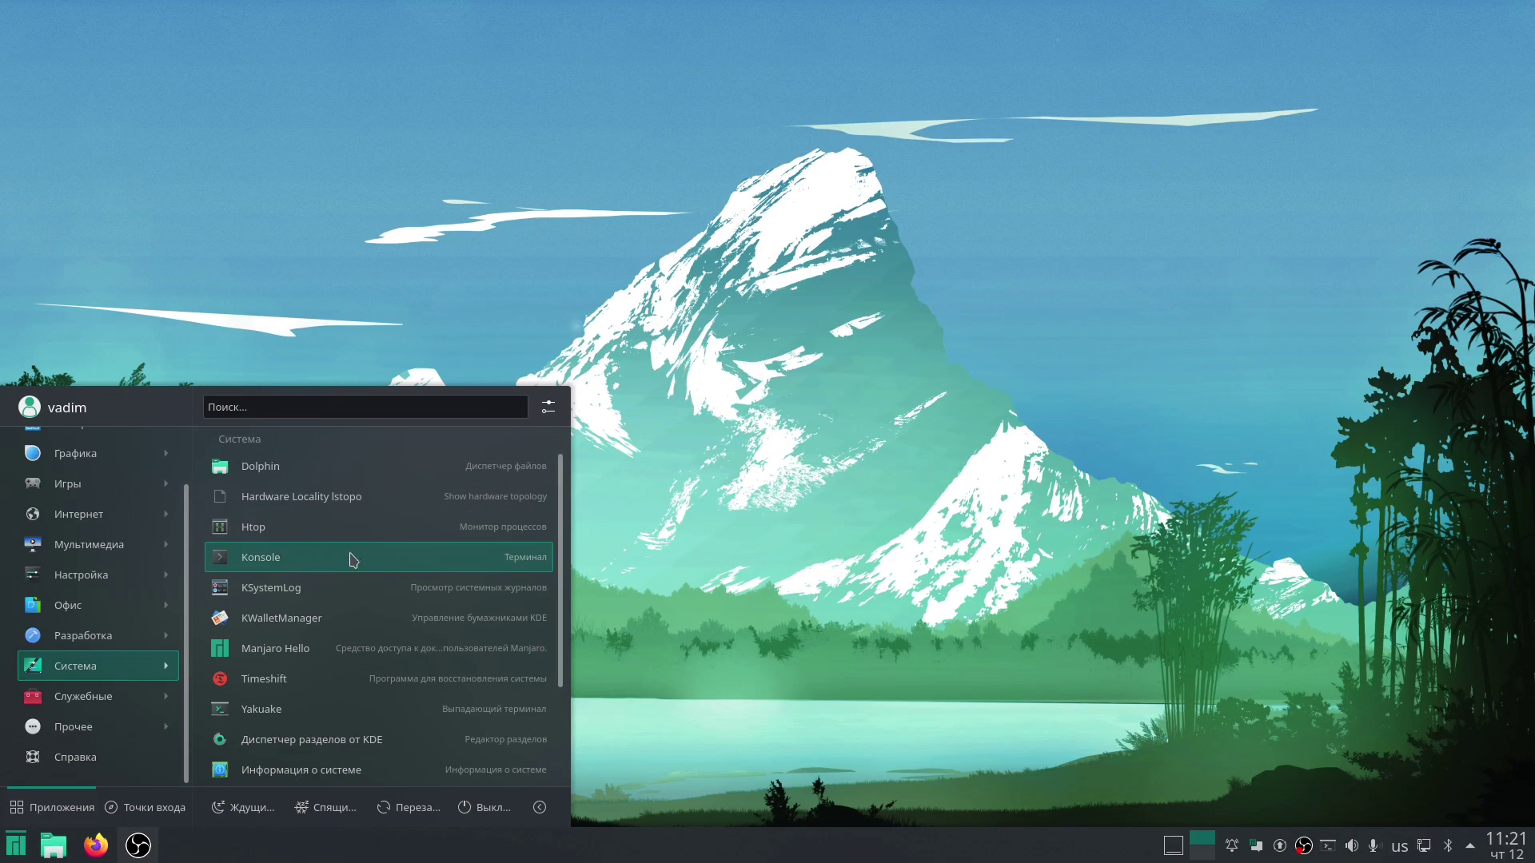
{"action": "scroll", "coordinate": [343, 555], "scroll_direction": "down", "scroll_amount": 2}
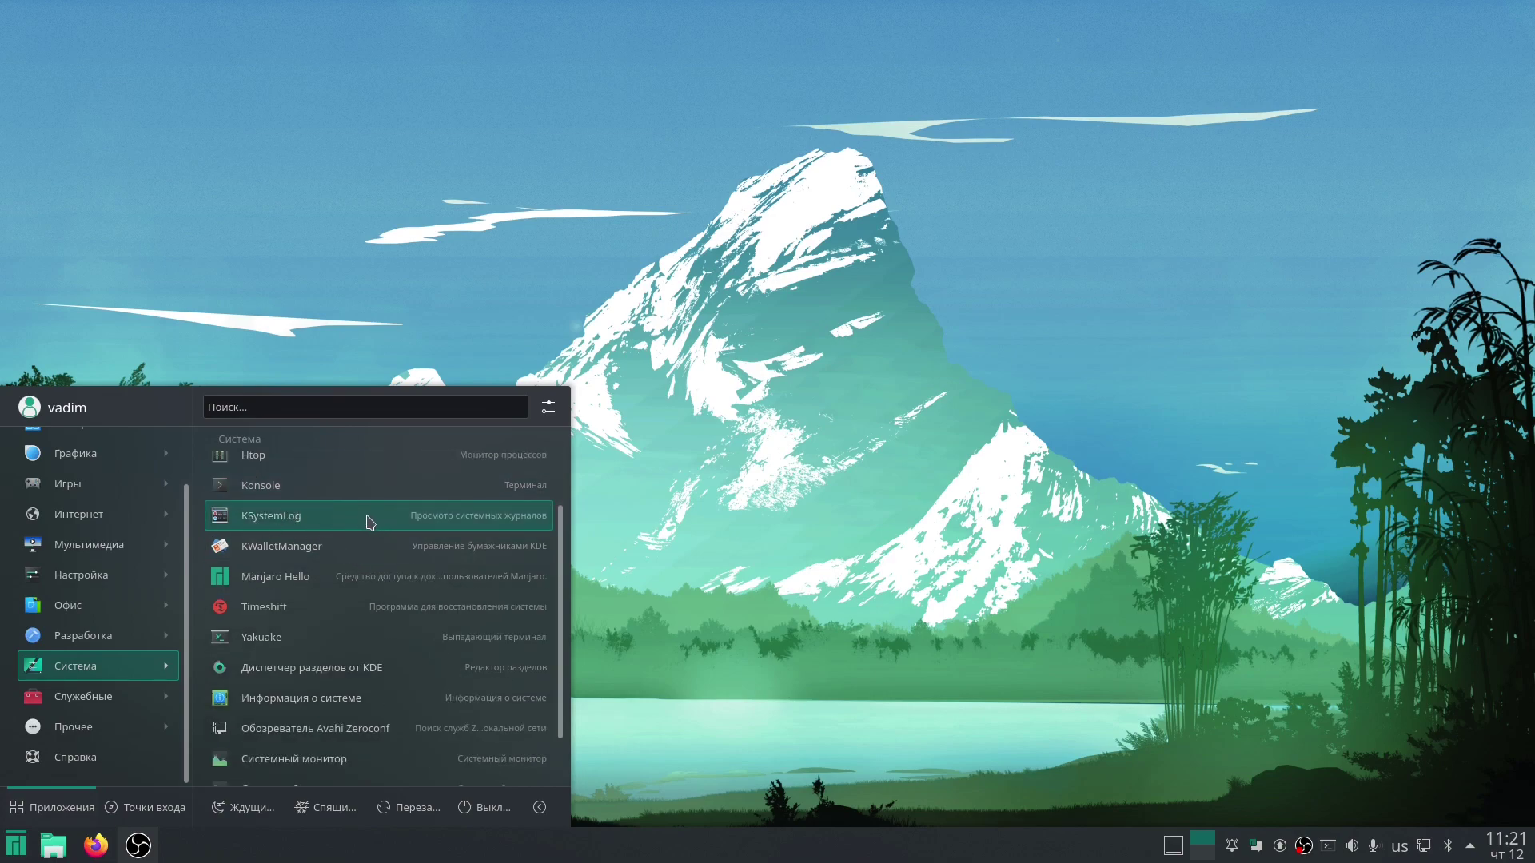
{"action": "scroll", "coordinate": [368, 556], "scroll_direction": "down", "scroll_amount": 2}
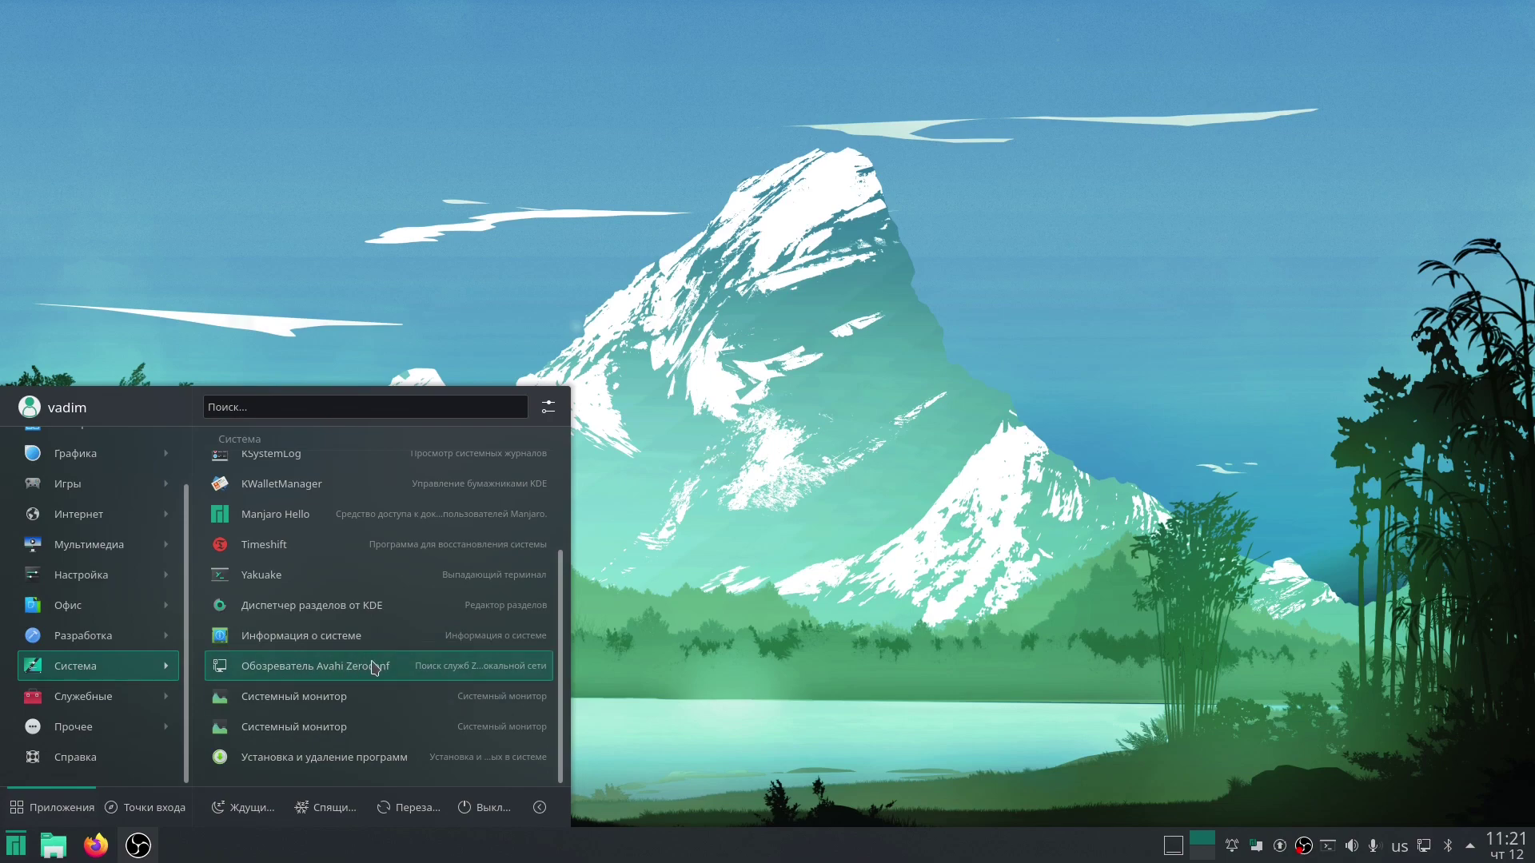
Launch both Системный монитор programs from the Система category so their windows are open together.
{"action": "left_click", "coordinate": [350, 699]}
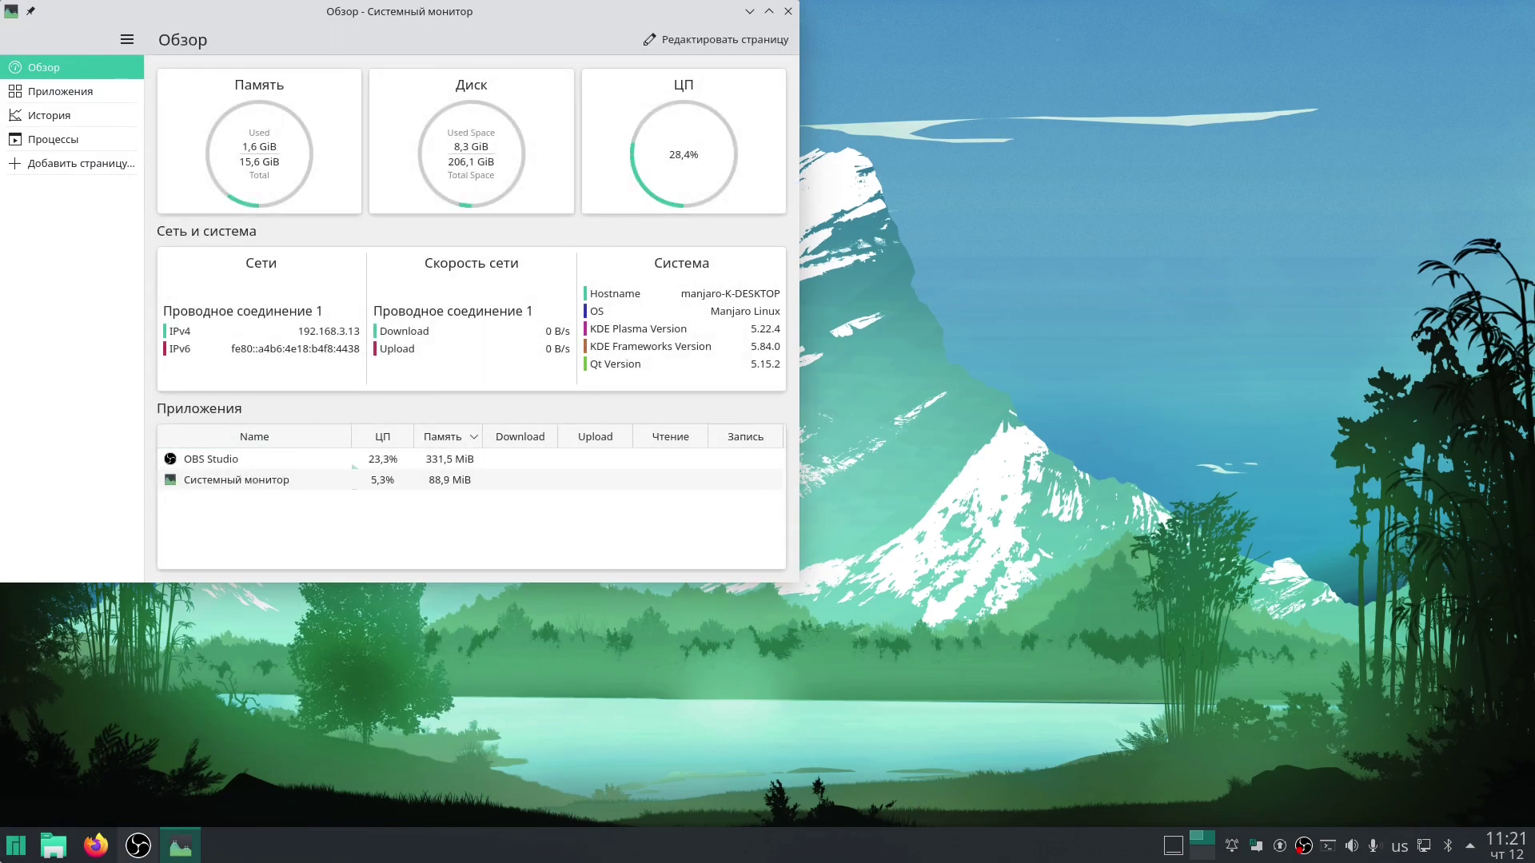
{"action": "left_click", "coordinate": [16, 845]}
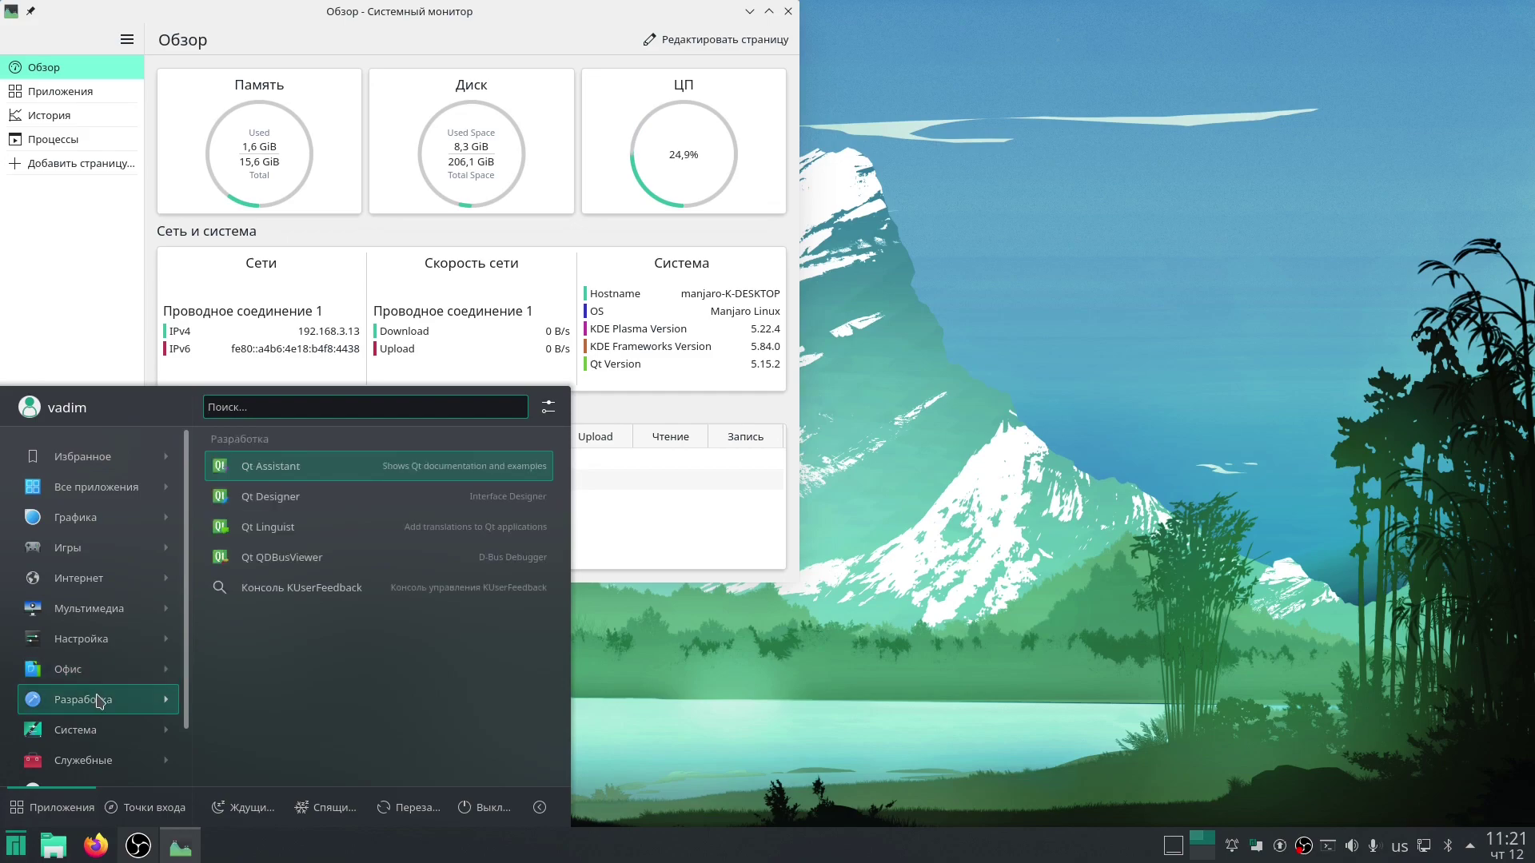
{"action": "mouse_move", "coordinate": [114, 734]}
{"action": "scroll", "coordinate": [232, 733], "scroll_direction": "down", "scroll_amount": 3}
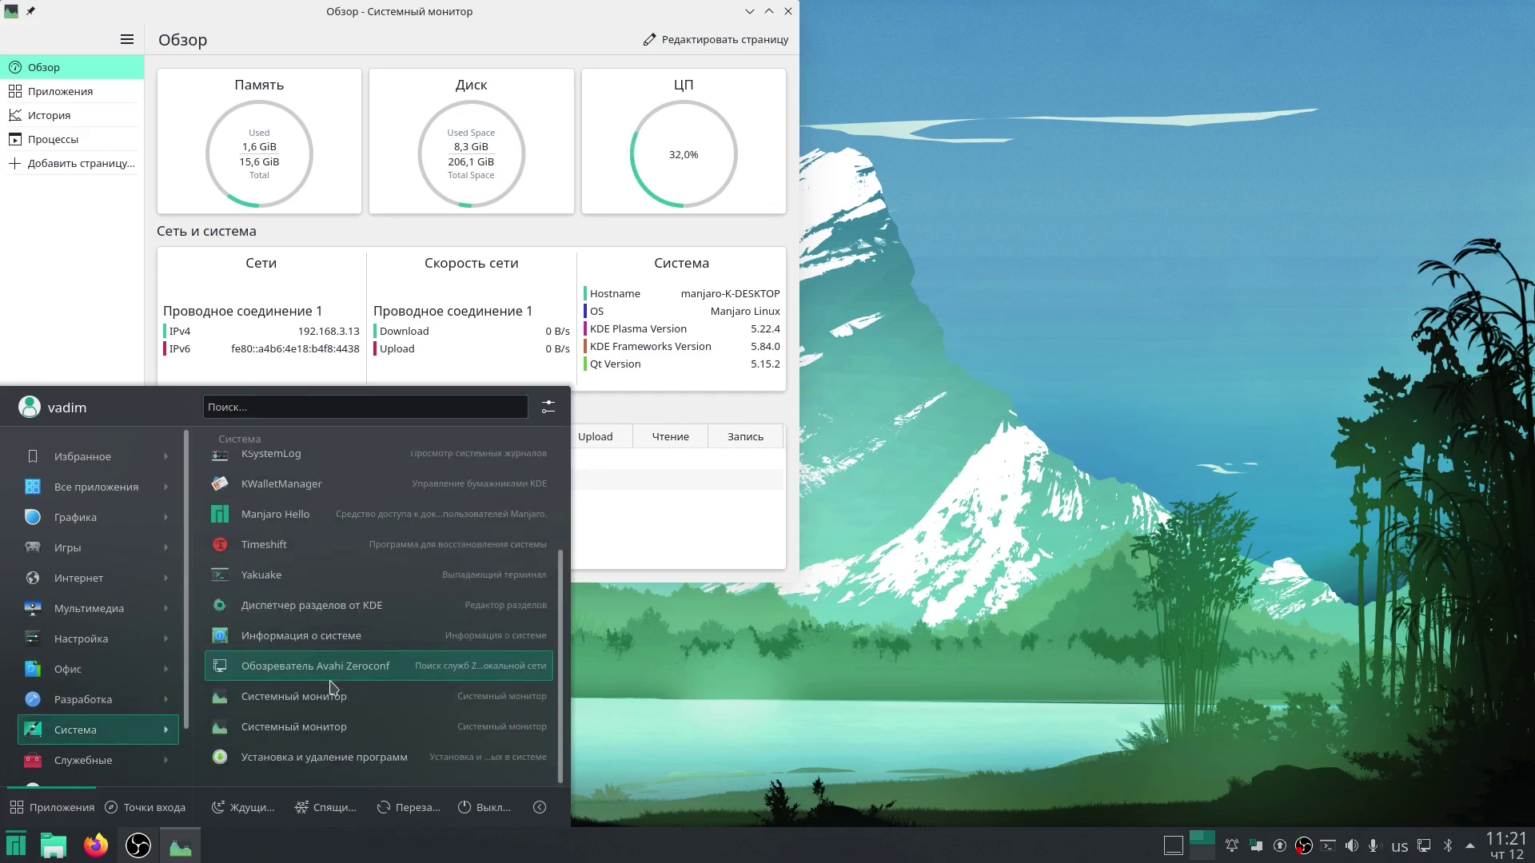
{"action": "left_click", "coordinate": [326, 736]}
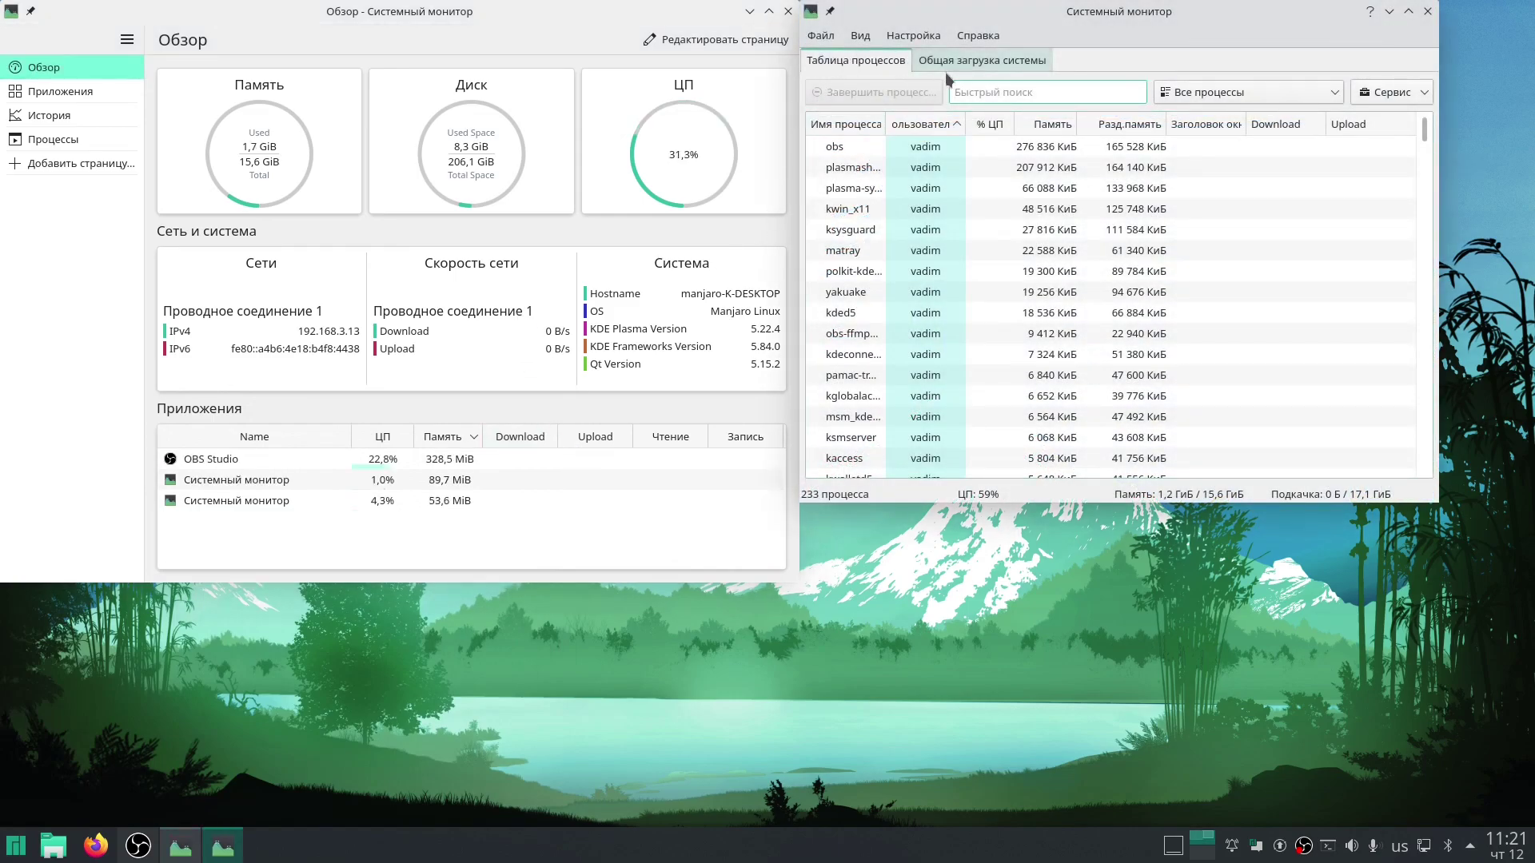
Review the Таблица процессов and Общая загрузка системы pages of the second system monitor, repositioning its window over the first one.
{"action": "left_click", "coordinate": [966, 64]}
{"action": "left_click_drag", "start_coordinate": [960, 30], "coordinate": [582, 175]}
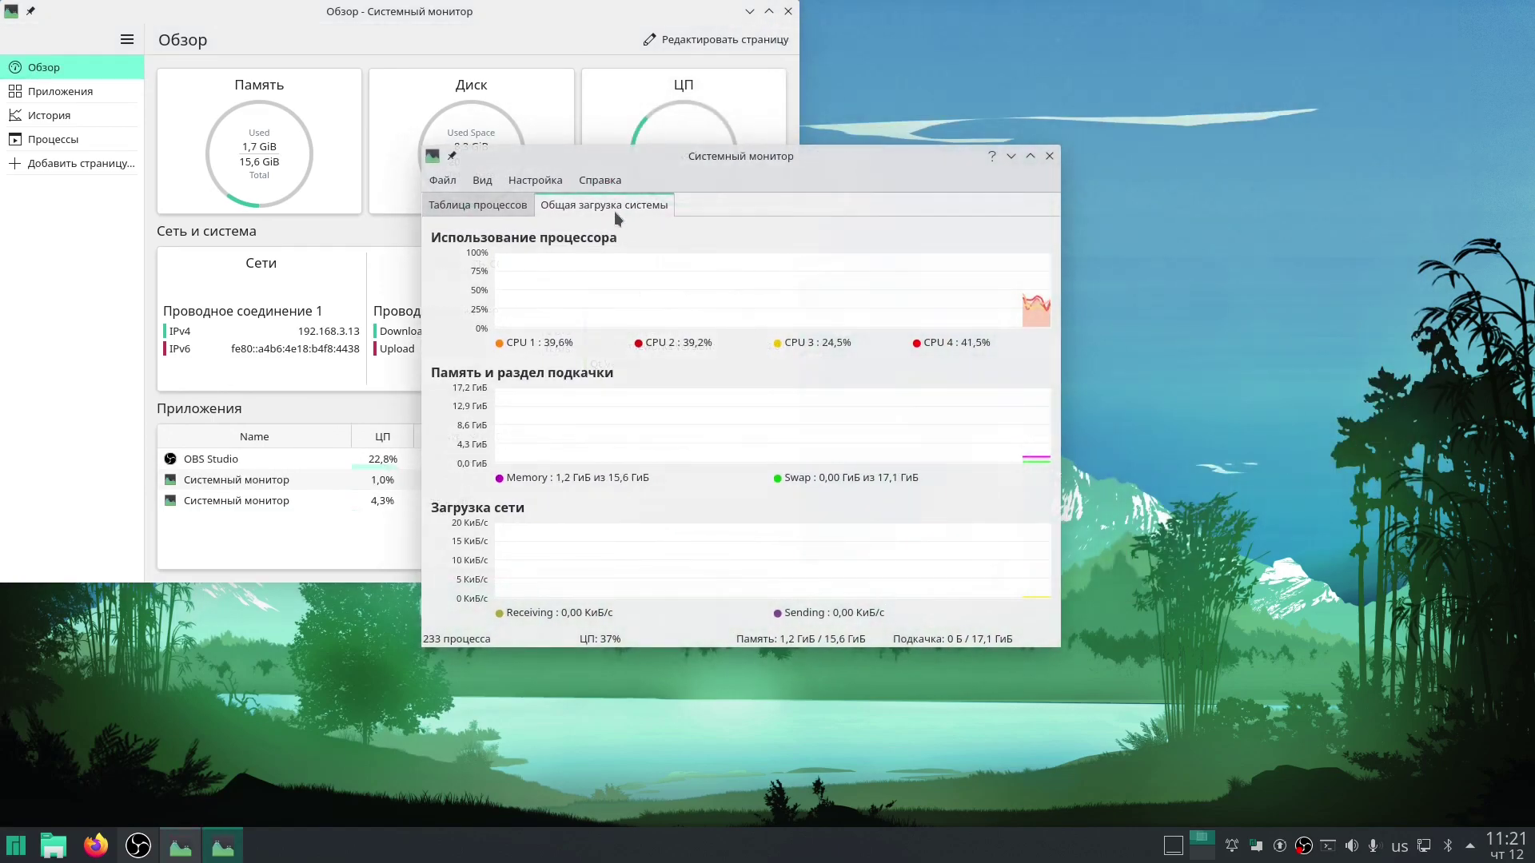
{"action": "left_click", "coordinate": [497, 211]}
{"action": "left_click", "coordinate": [572, 209]}
{"action": "left_click", "coordinate": [488, 204]}
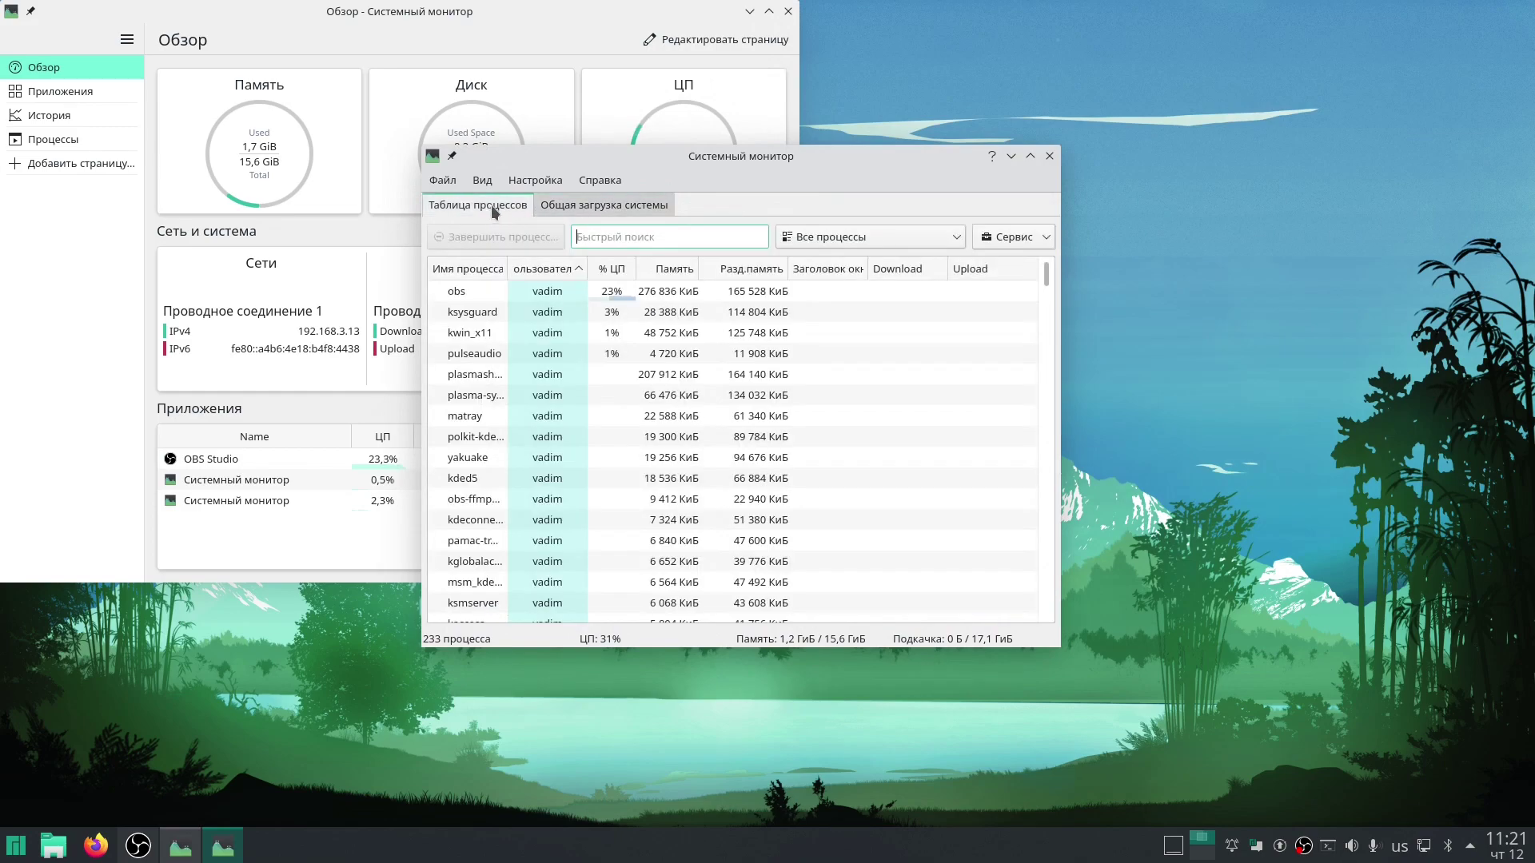
{"action": "left_click_drag", "start_coordinate": [682, 166], "coordinate": [770, 168]}
{"action": "left_click", "coordinate": [698, 211]}
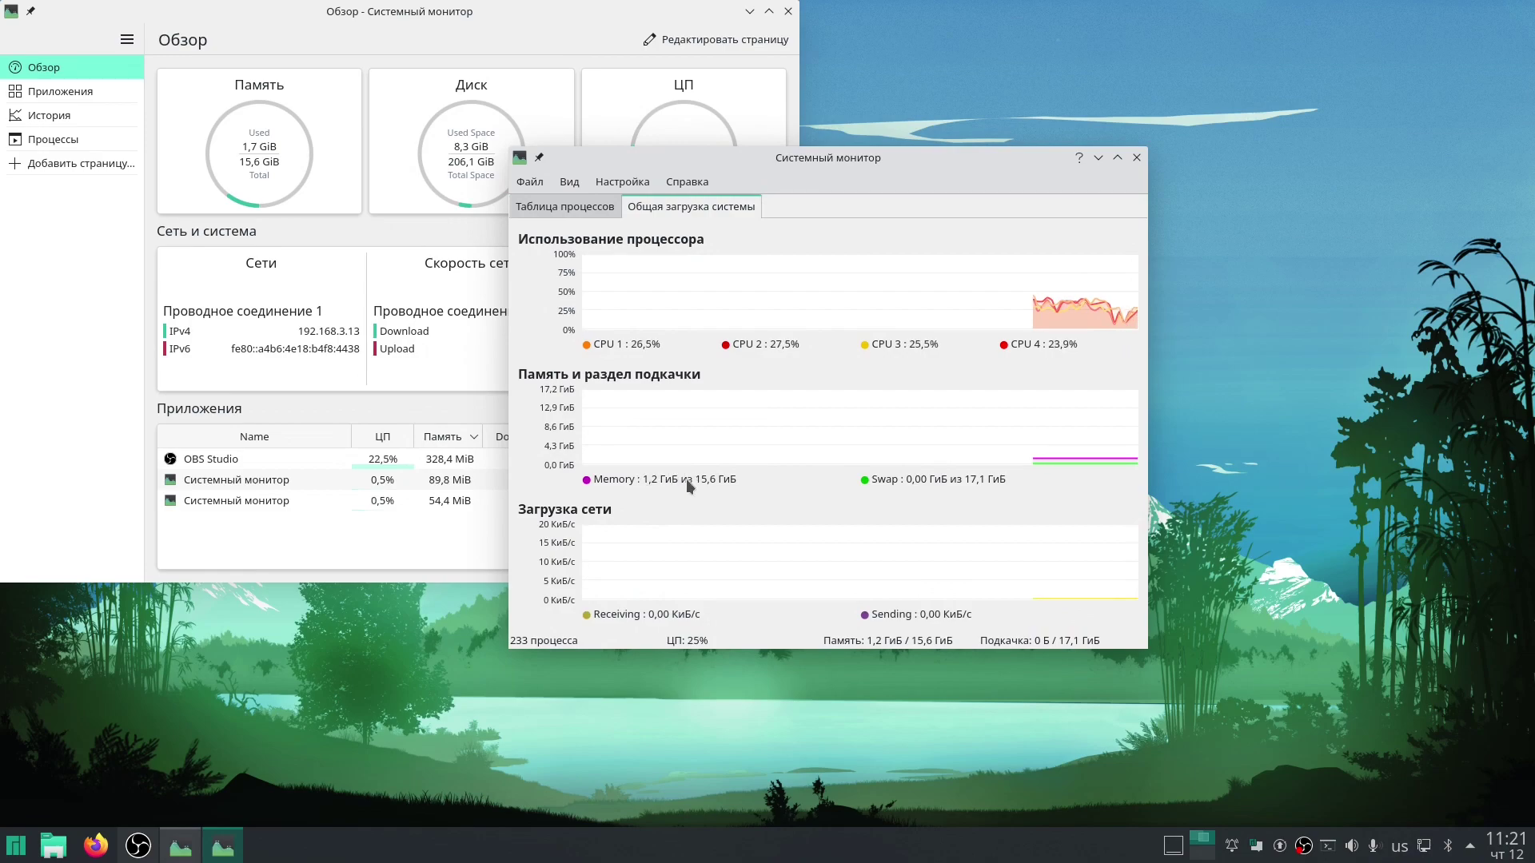
{"action": "left_click_drag", "start_coordinate": [627, 165], "coordinate": [556, 198]}
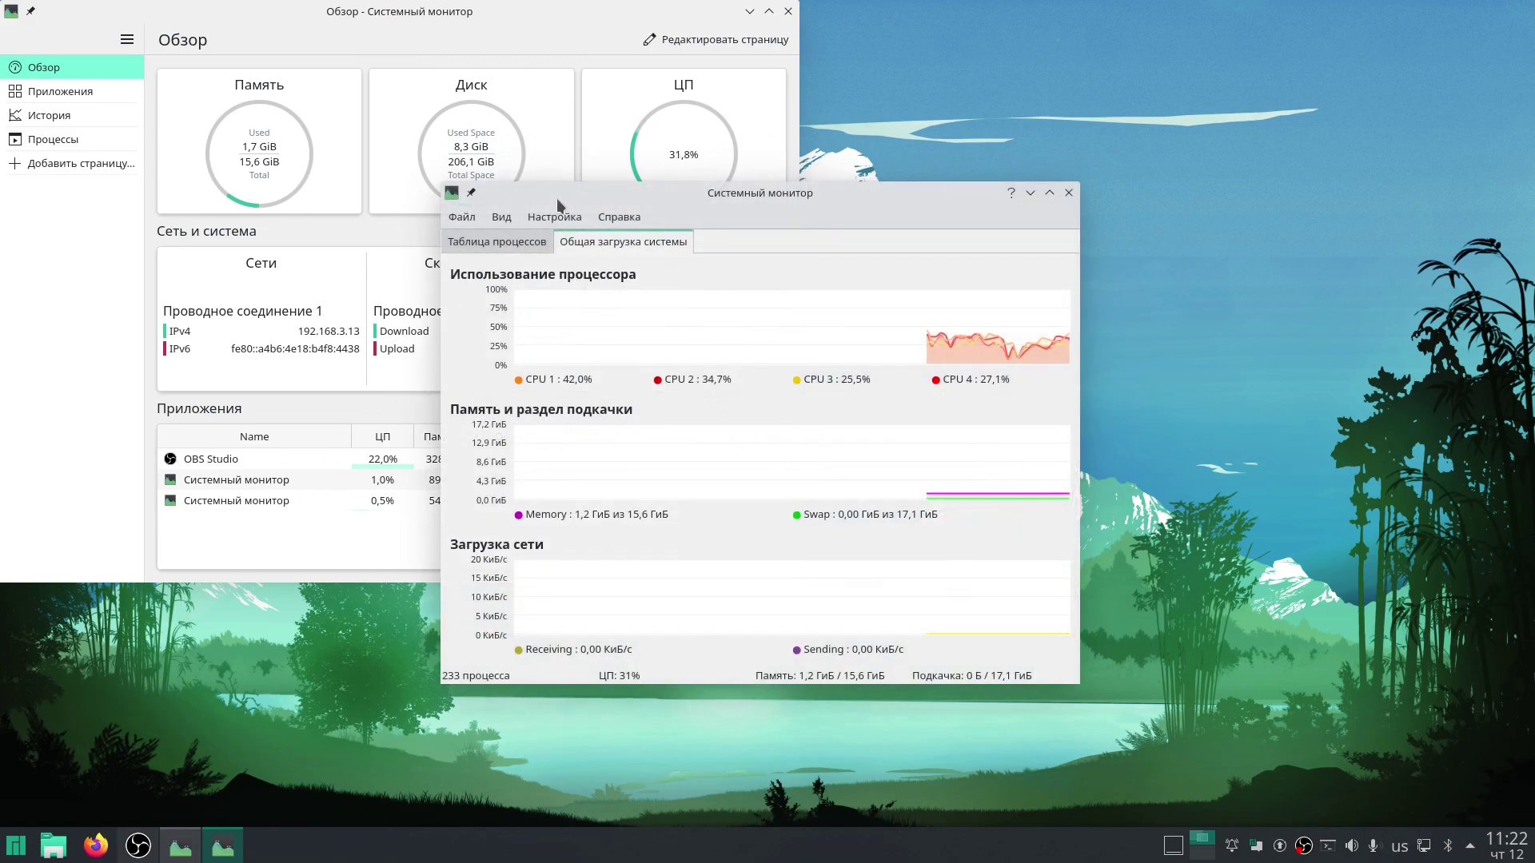
{"action": "mouse_move", "coordinate": [594, 343]}
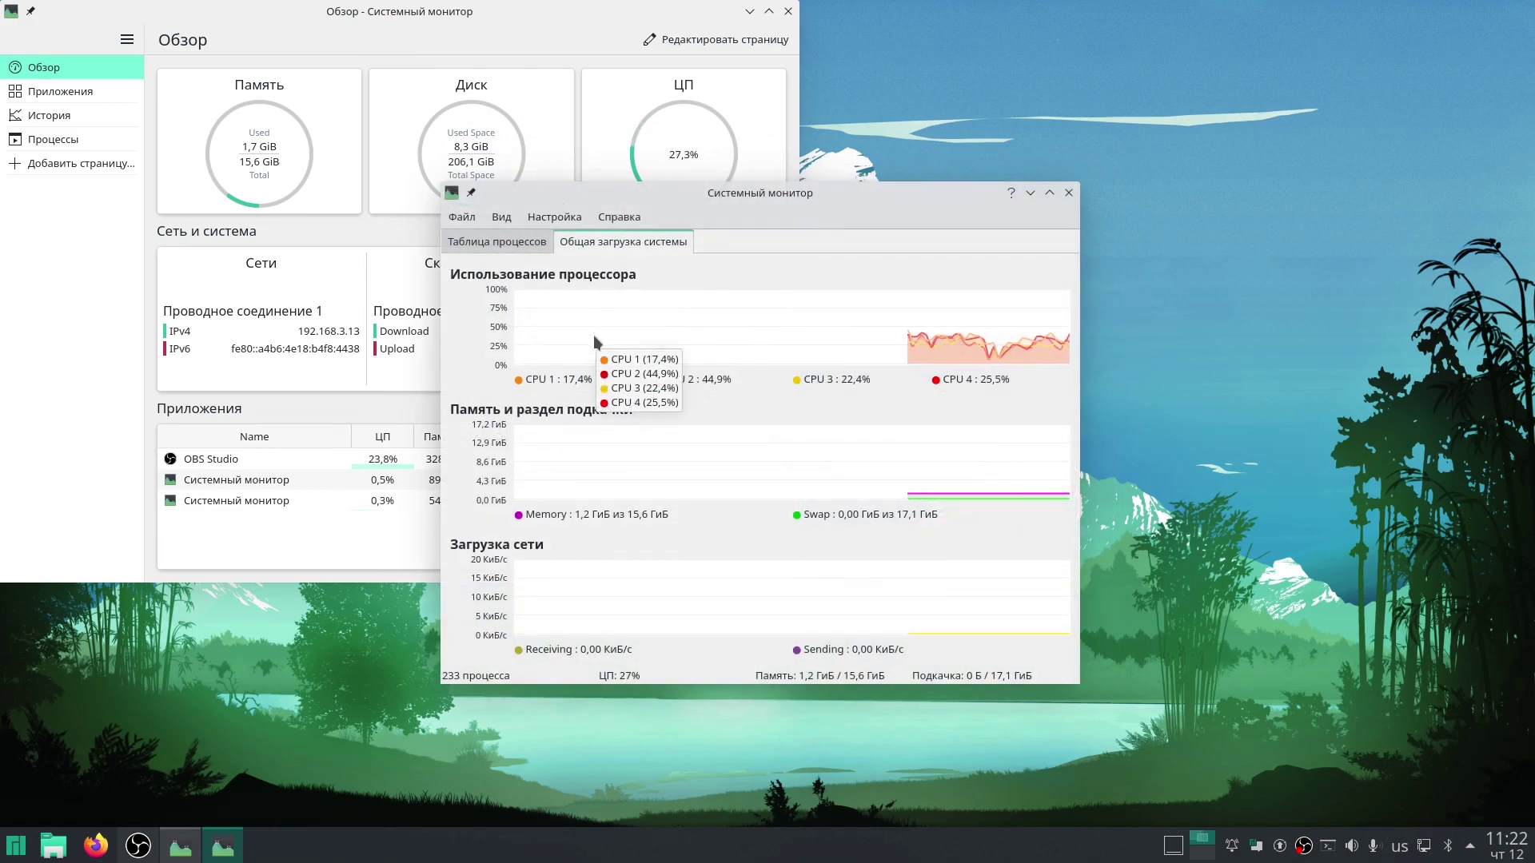
Close both Системный монитор windows.
{"action": "right_click", "coordinate": [654, 189]}
{"action": "left_click", "coordinate": [710, 290]}
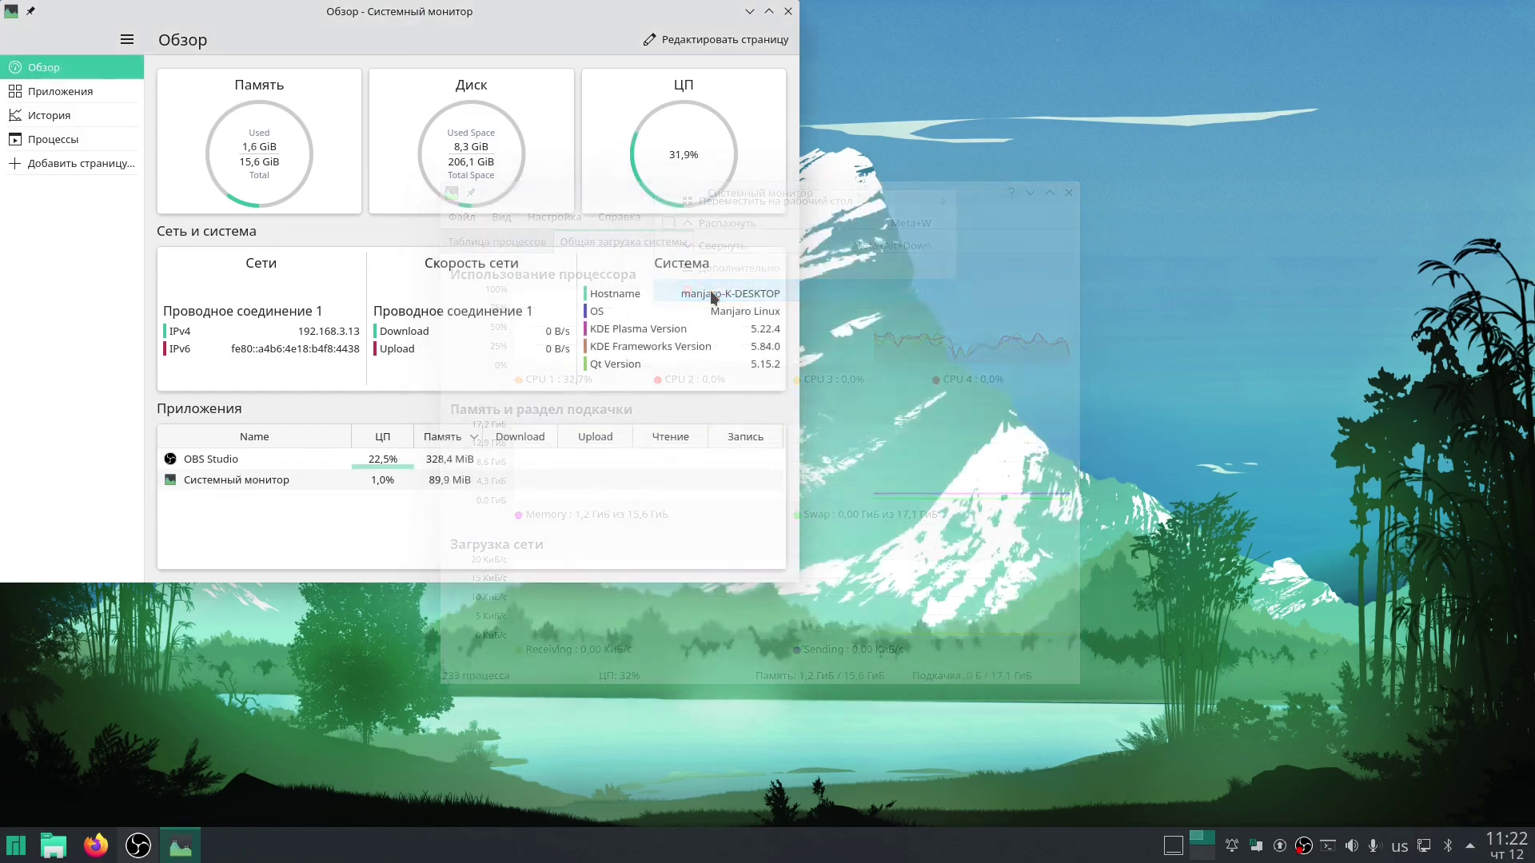
{"action": "right_click", "coordinate": [576, 15]}
{"action": "left_click", "coordinate": [607, 113]}
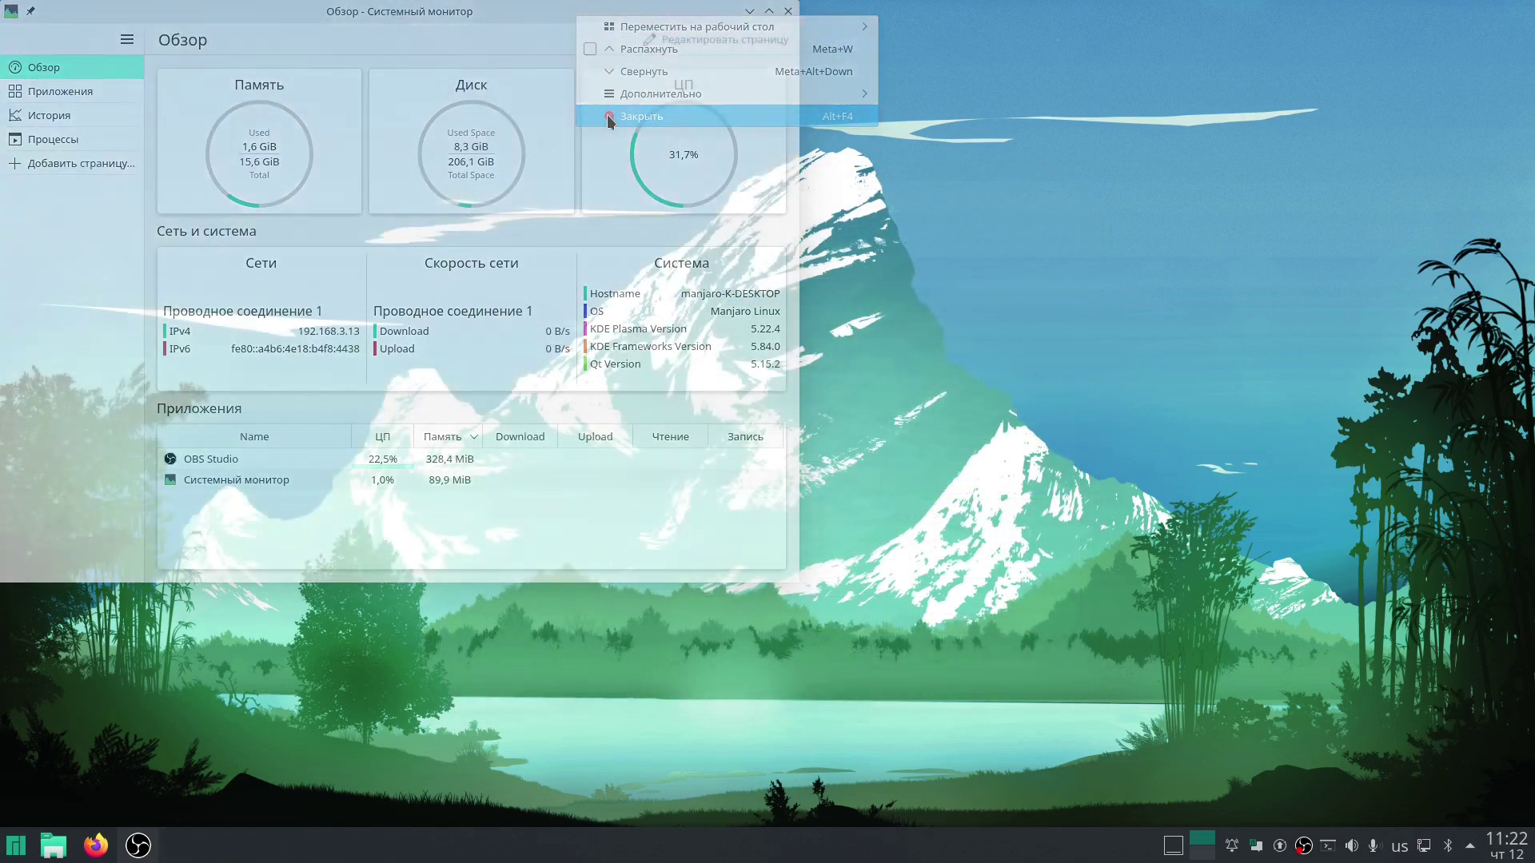
Browse the rest of the Система category plus Служебные and Прочее in the launcher, and close the launcher.
{"action": "key", "text": "super"}
{"action": "mouse_move", "coordinate": [92, 702]}
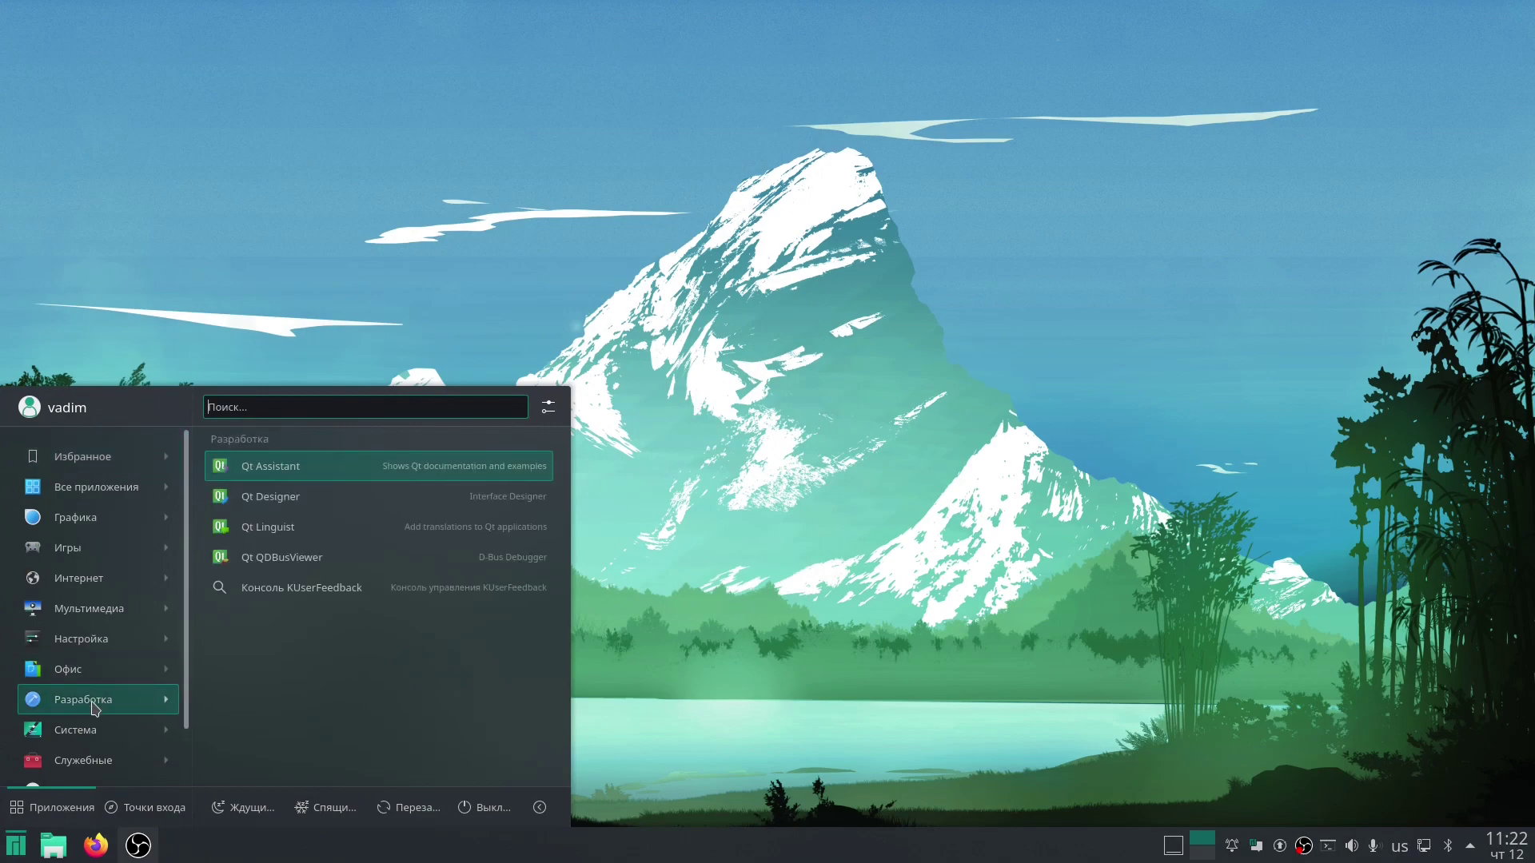
{"action": "mouse_move", "coordinate": [96, 730]}
{"action": "scroll", "coordinate": [342, 666], "scroll_direction": "down", "scroll_amount": 3}
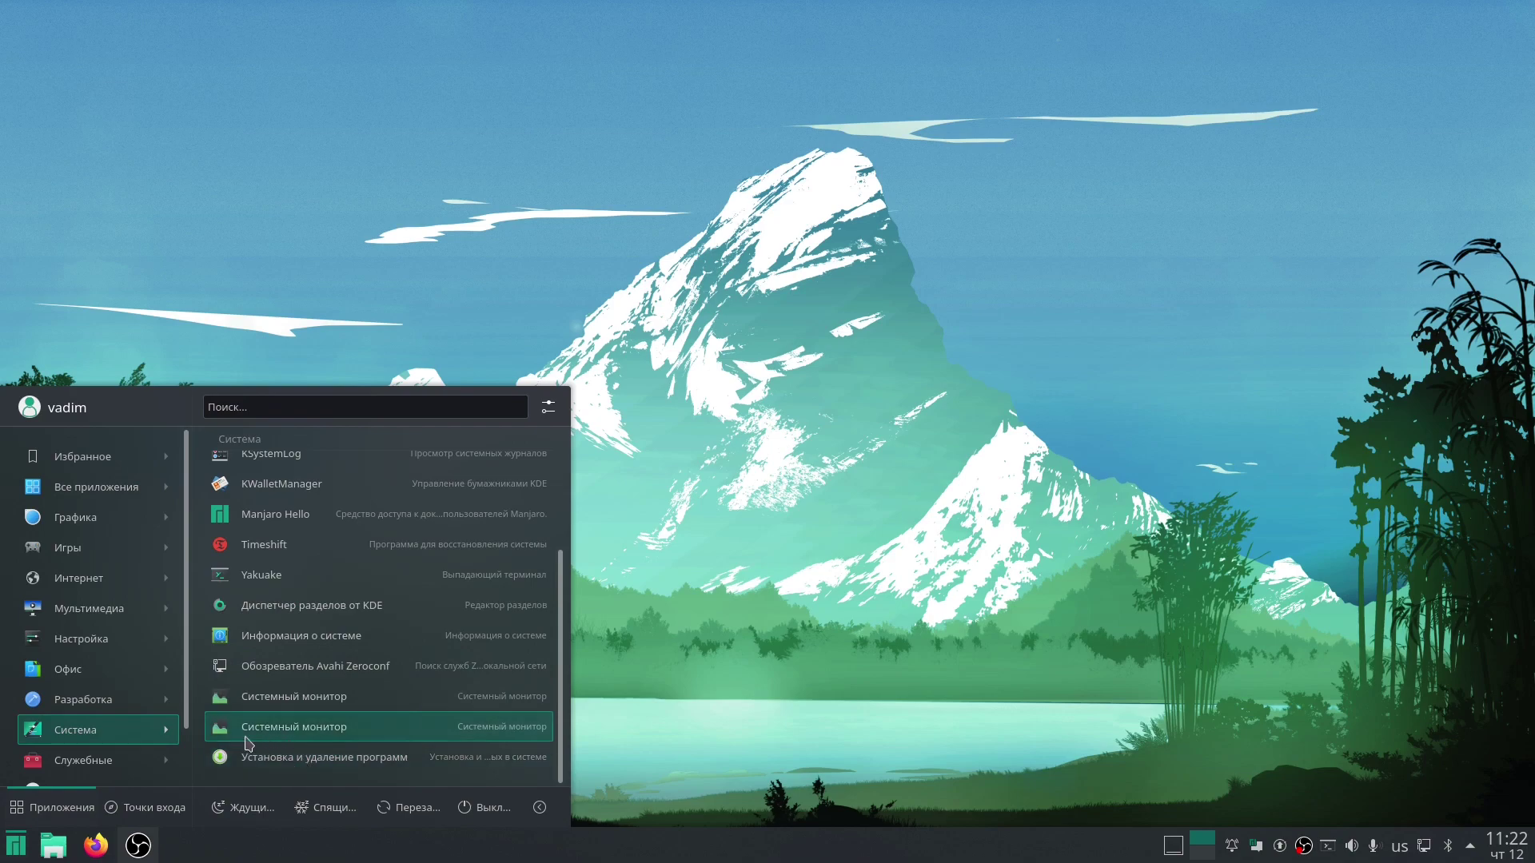
{"action": "mouse_move", "coordinate": [104, 756]}
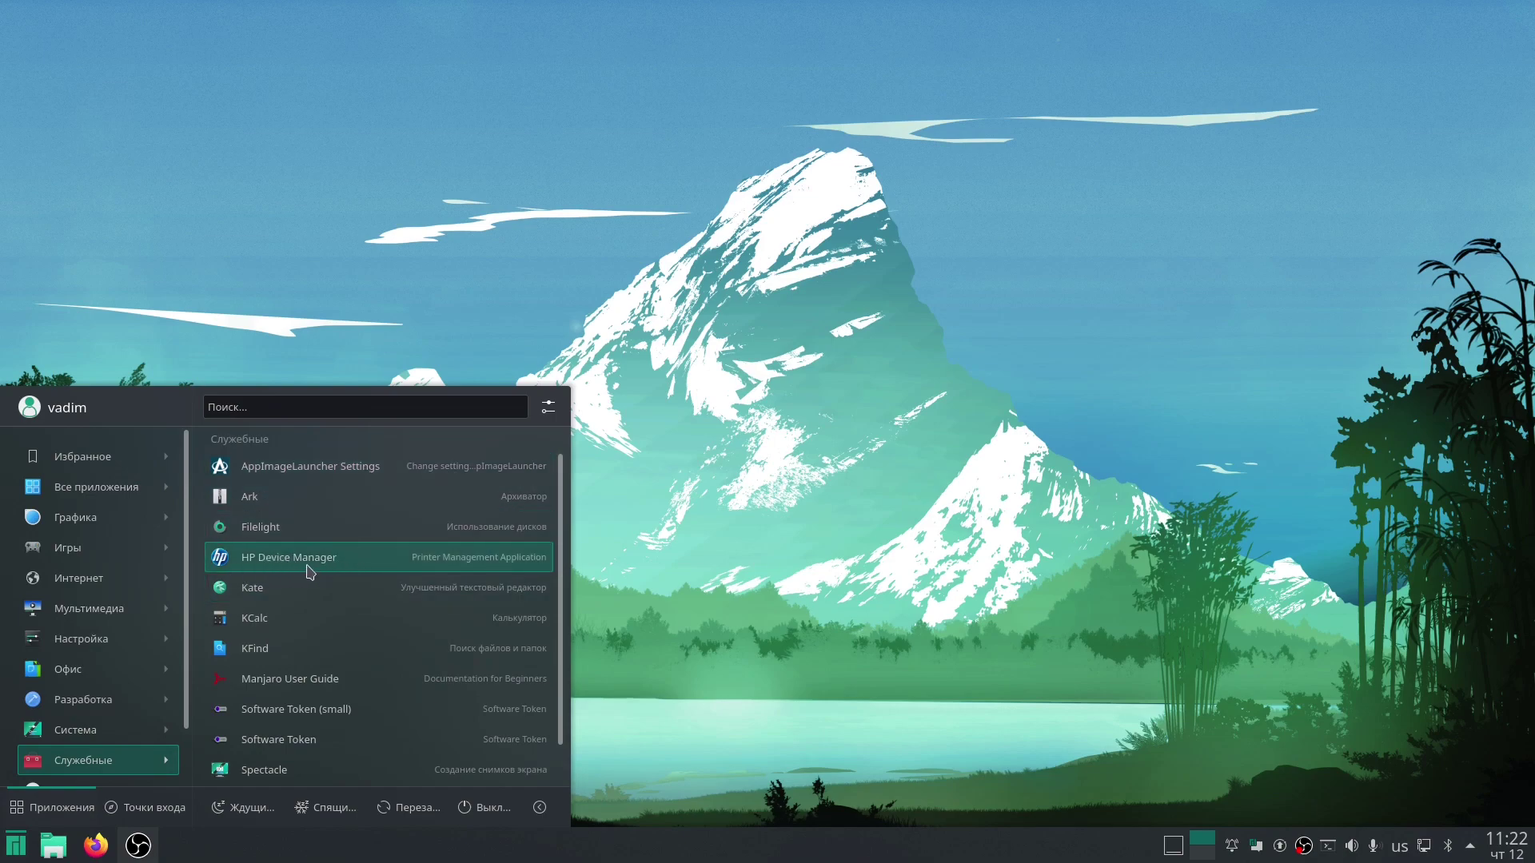
{"action": "scroll", "coordinate": [326, 567], "scroll_direction": "down", "scroll_amount": 1}
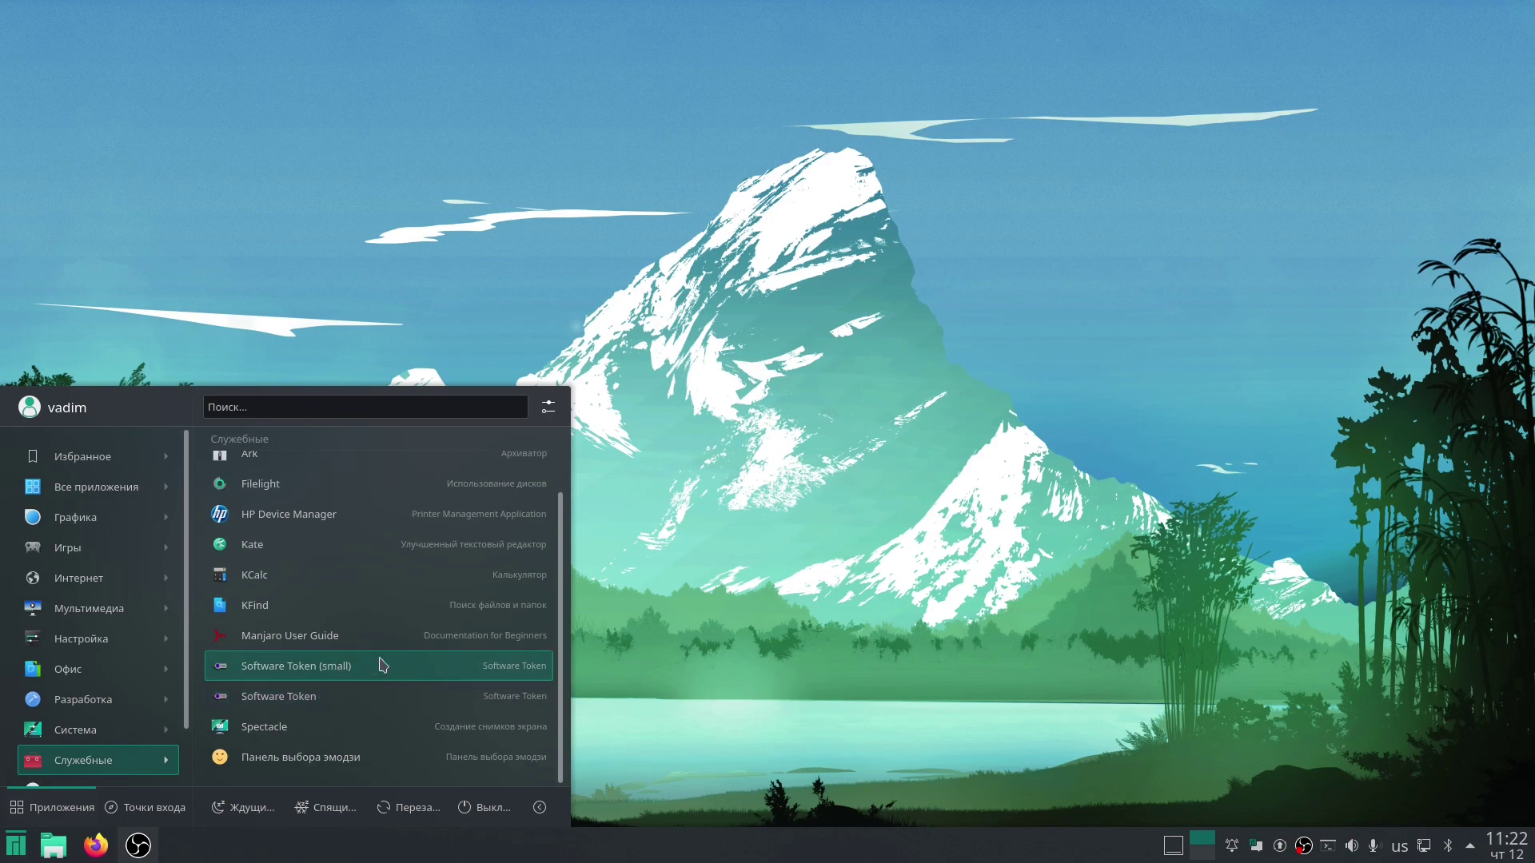
{"action": "scroll", "coordinate": [130, 674], "scroll_direction": "down", "scroll_amount": 1}
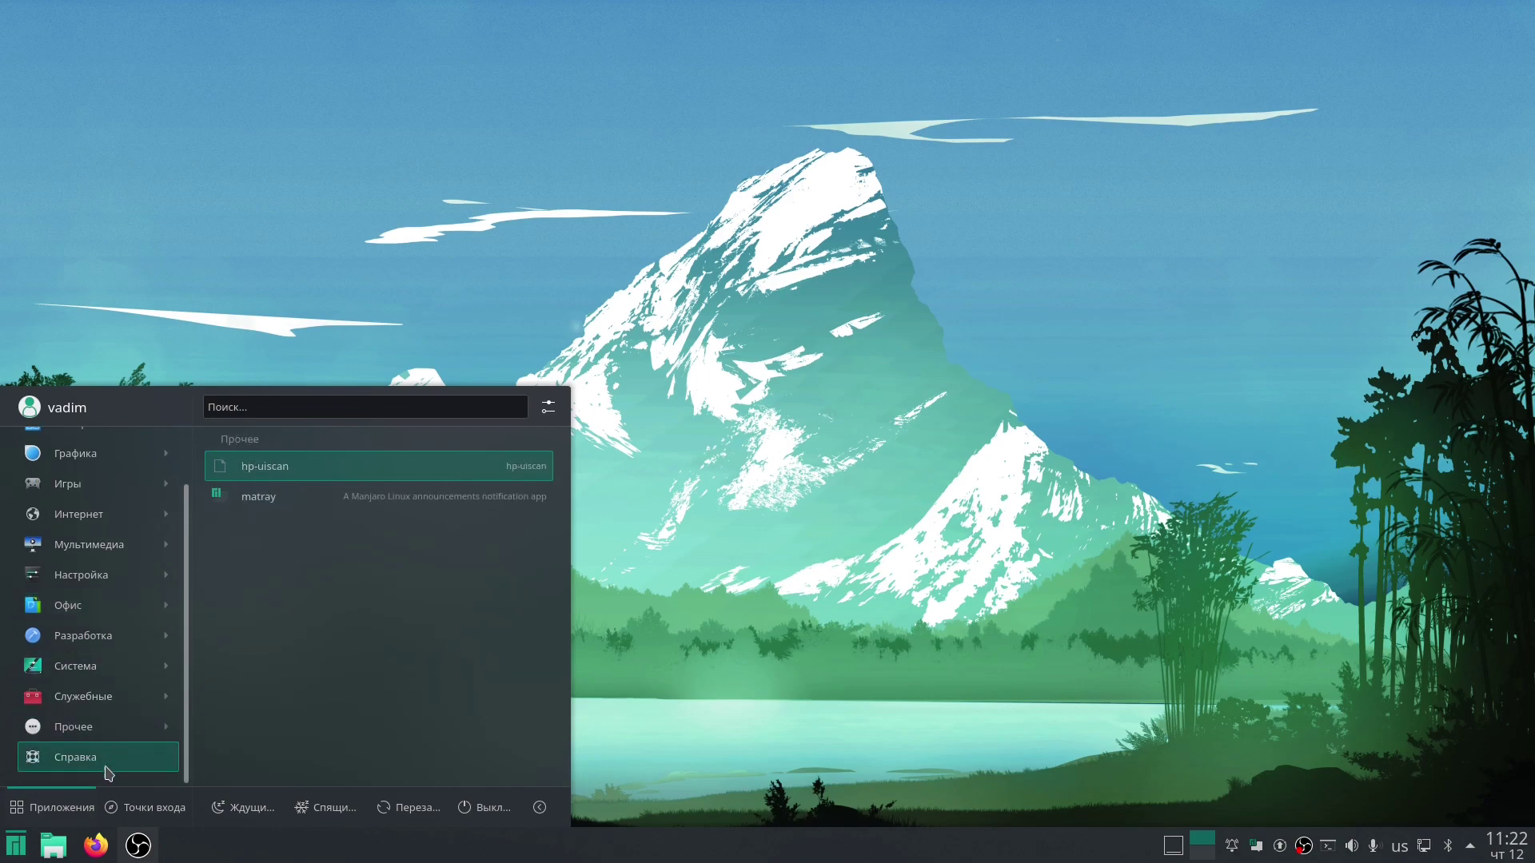
{"action": "left_click", "coordinate": [365, 293]}
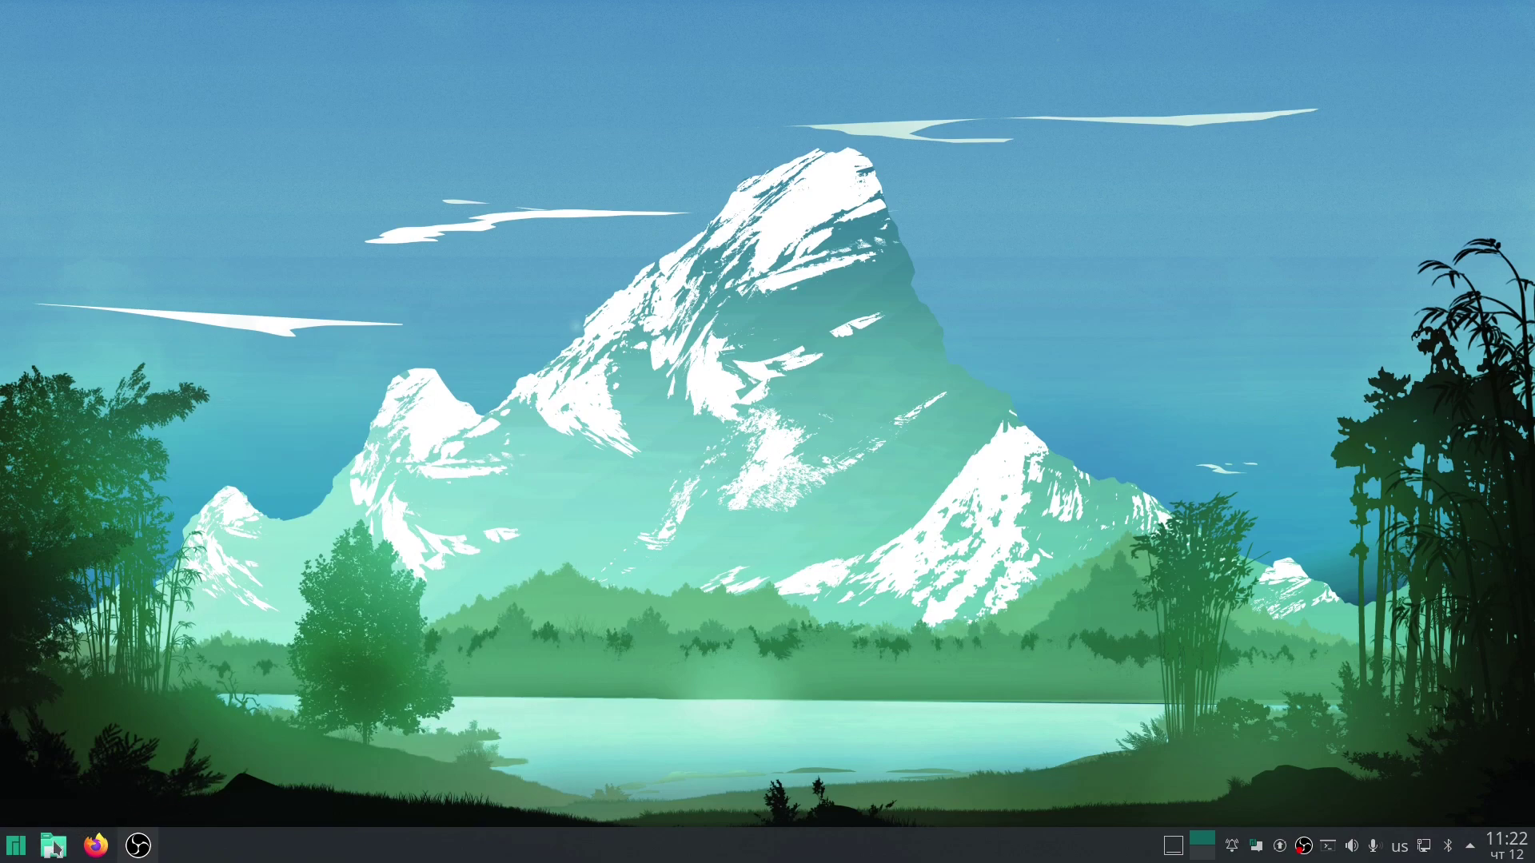
Open the home folder in Dolphin, move its window towards the middle of the desktop, and close it.
{"action": "left_click", "coordinate": [48, 849]}
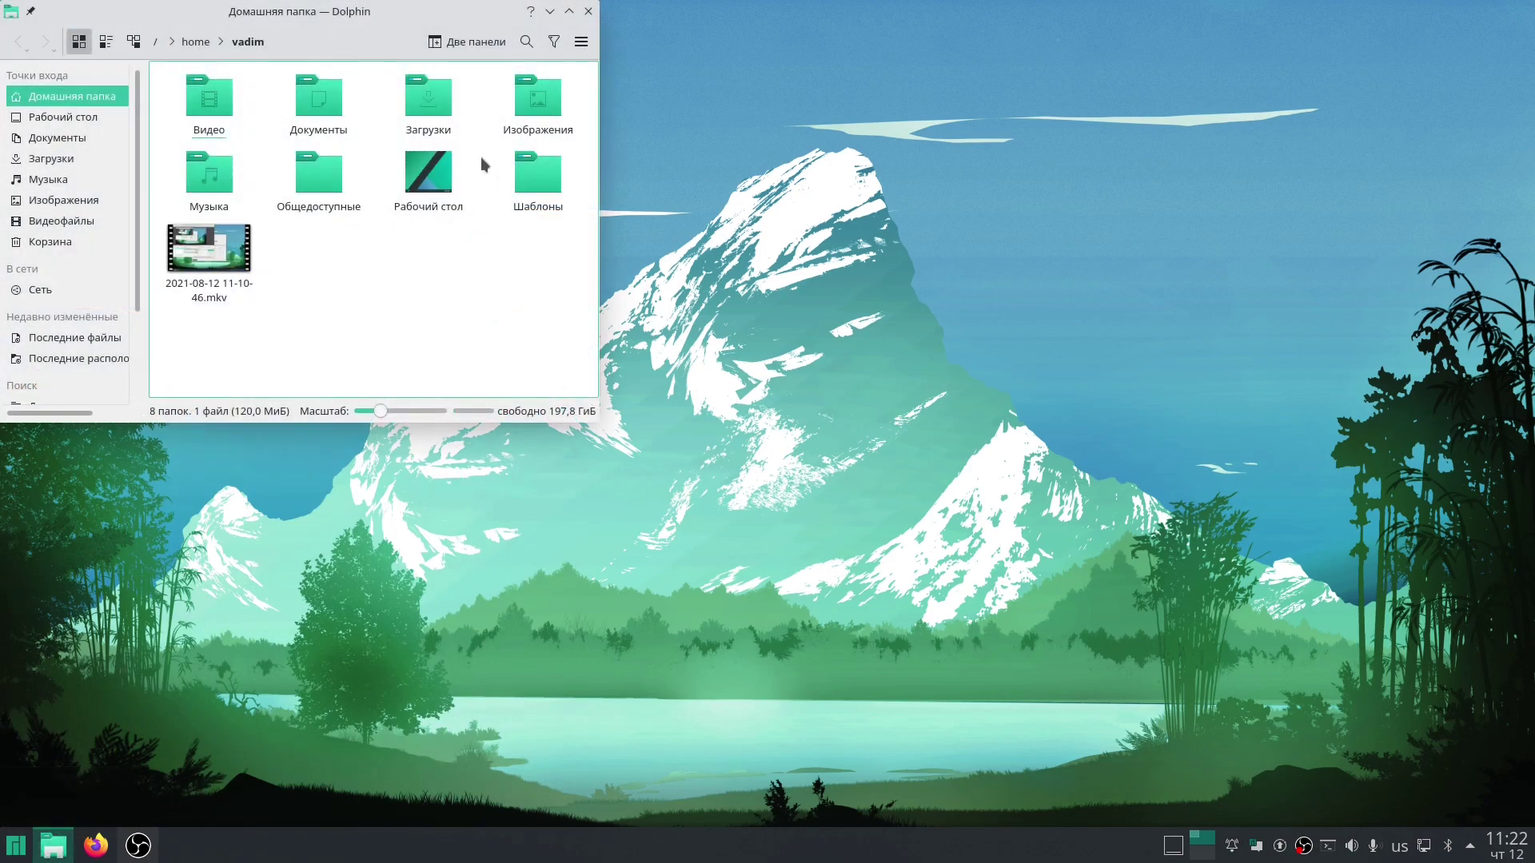
{"action": "left_click_drag", "start_coordinate": [400, 24], "coordinate": [518, 183]}
{"action": "right_click", "coordinate": [505, 193]}
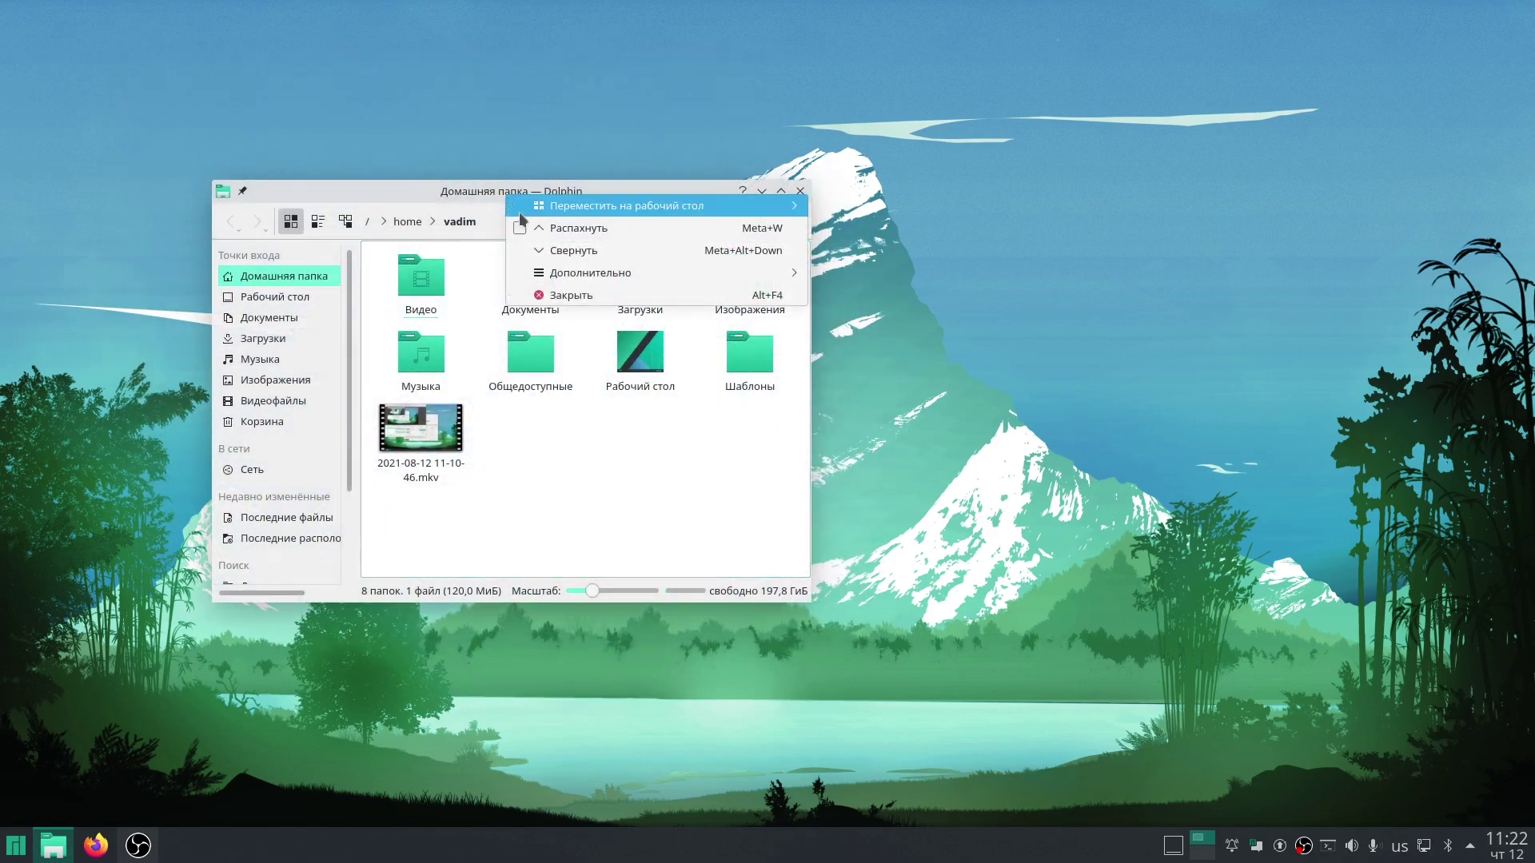
{"action": "left_click", "coordinate": [549, 288]}
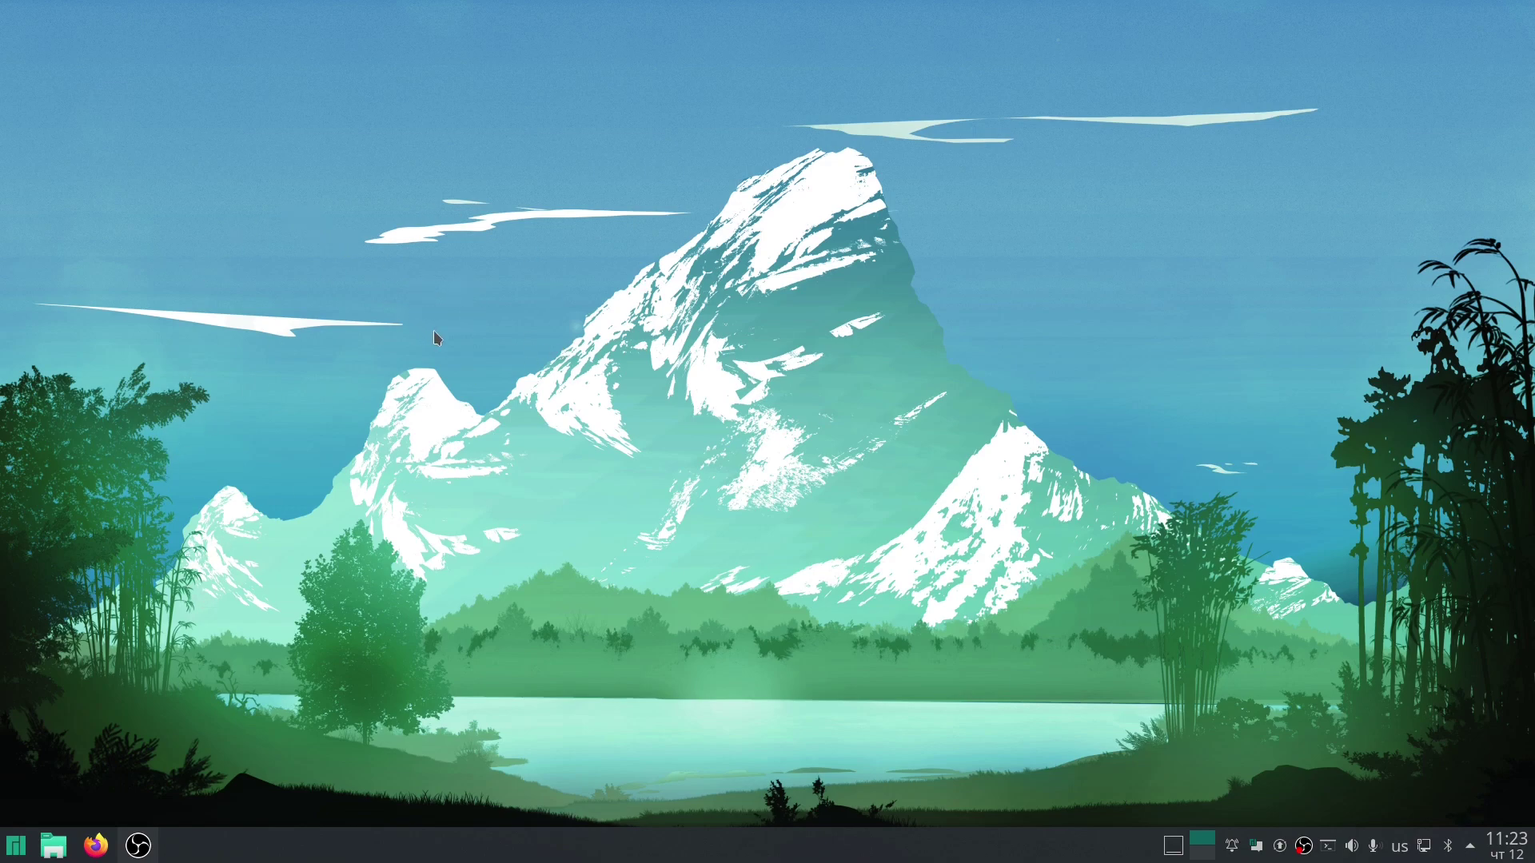
{"action": "left_click", "coordinate": [15, 845]}
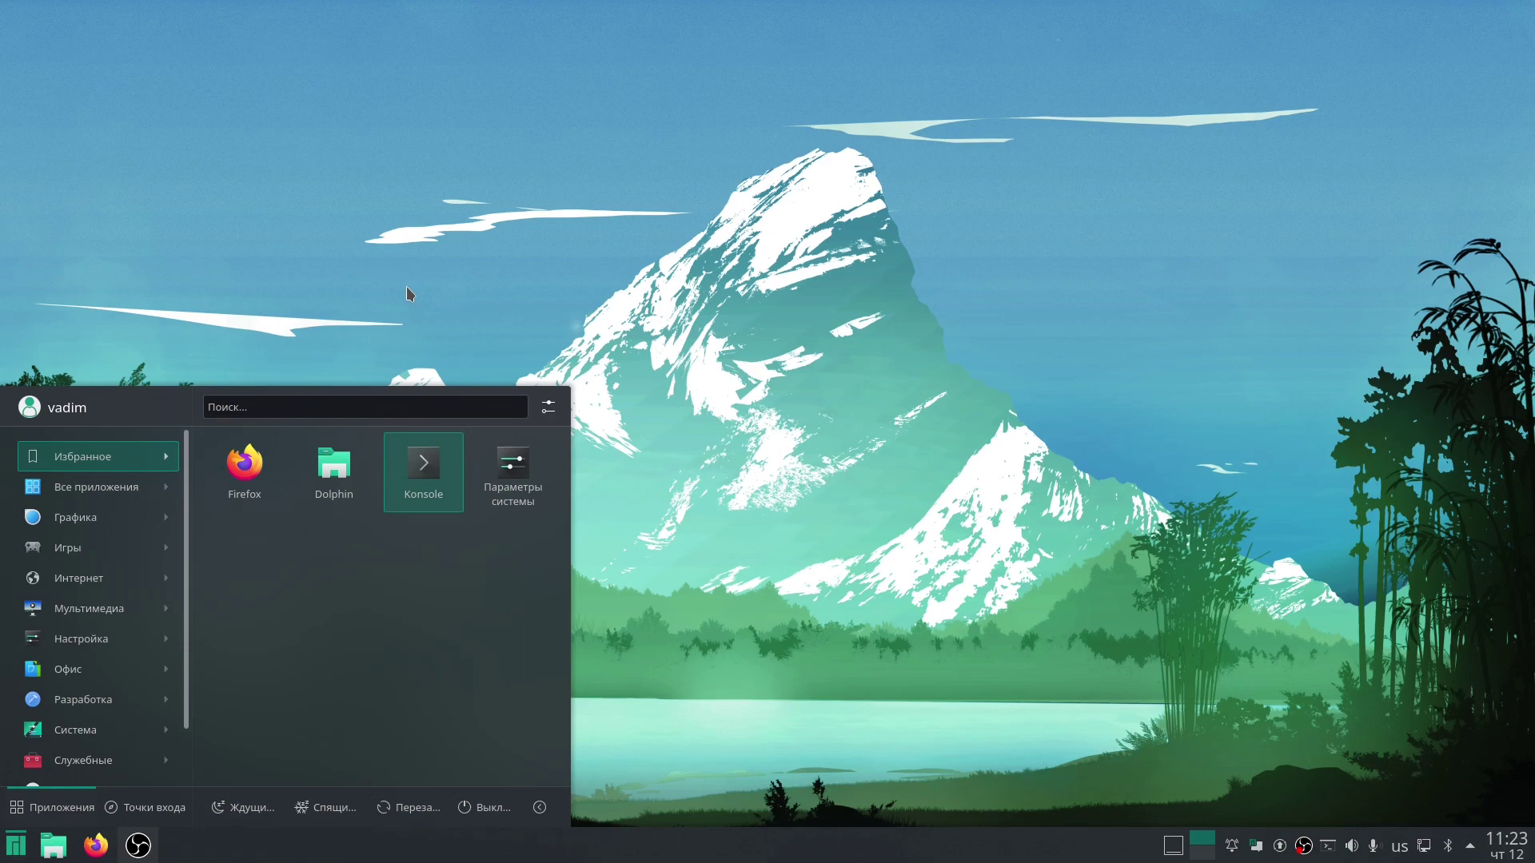
{"action": "left_click", "coordinate": [453, 300]}
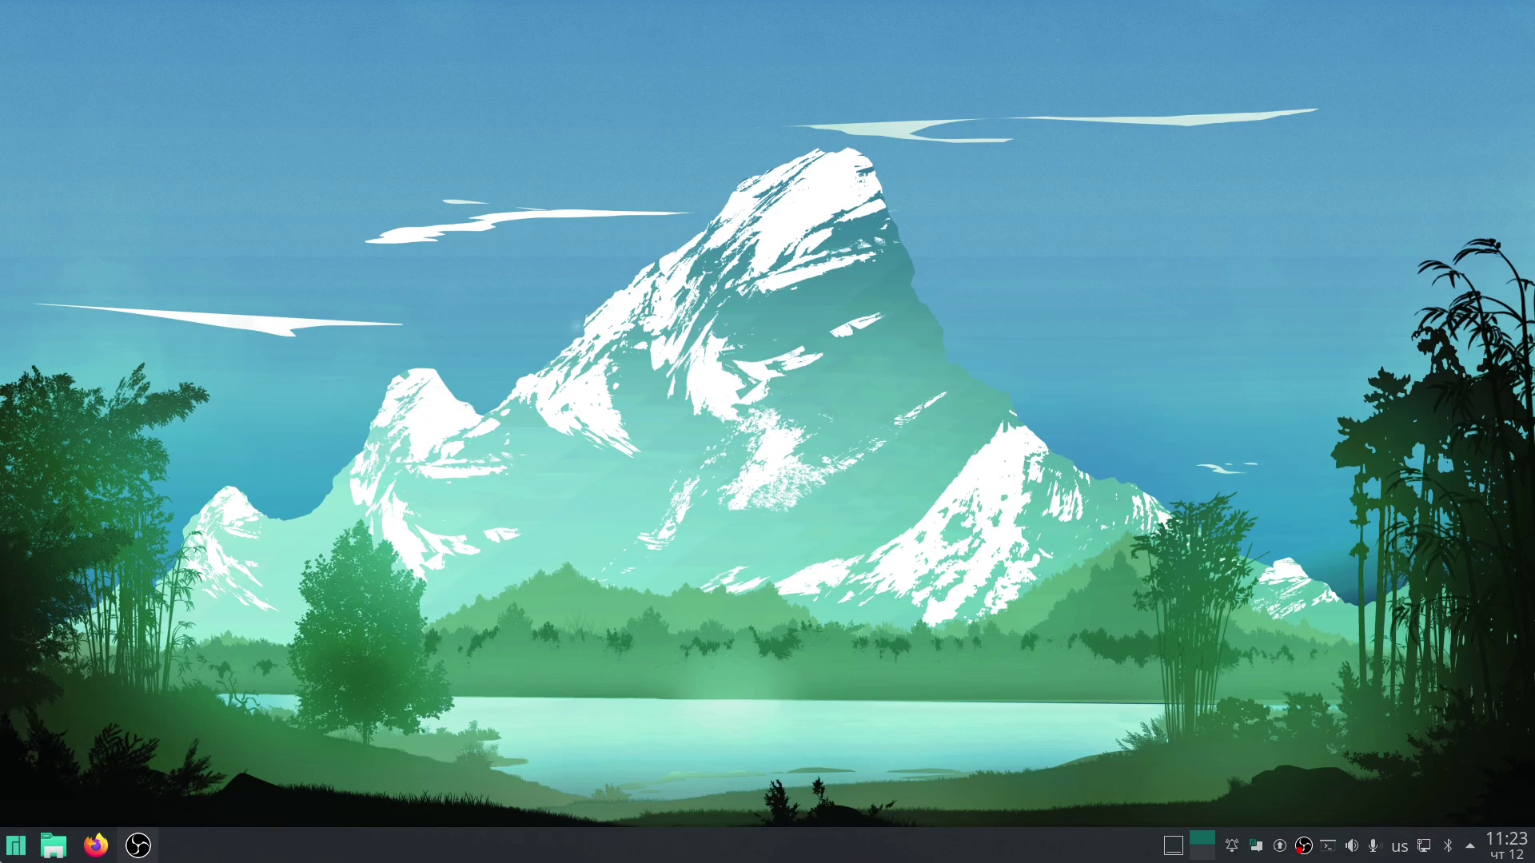
{"action": "left_click", "coordinate": [16, 845]}
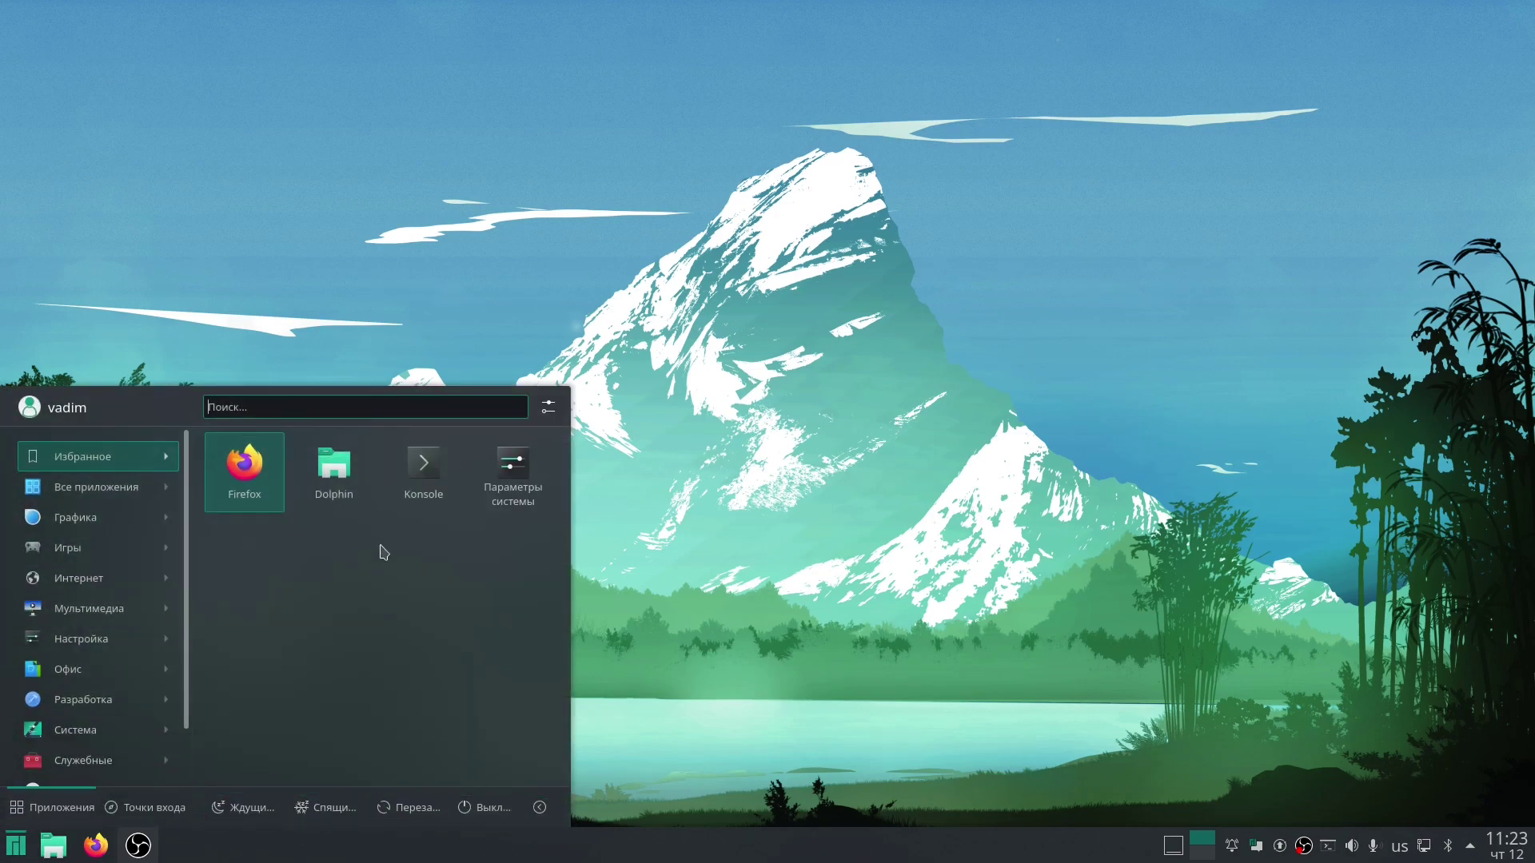
{"action": "left_click", "coordinate": [461, 264]}
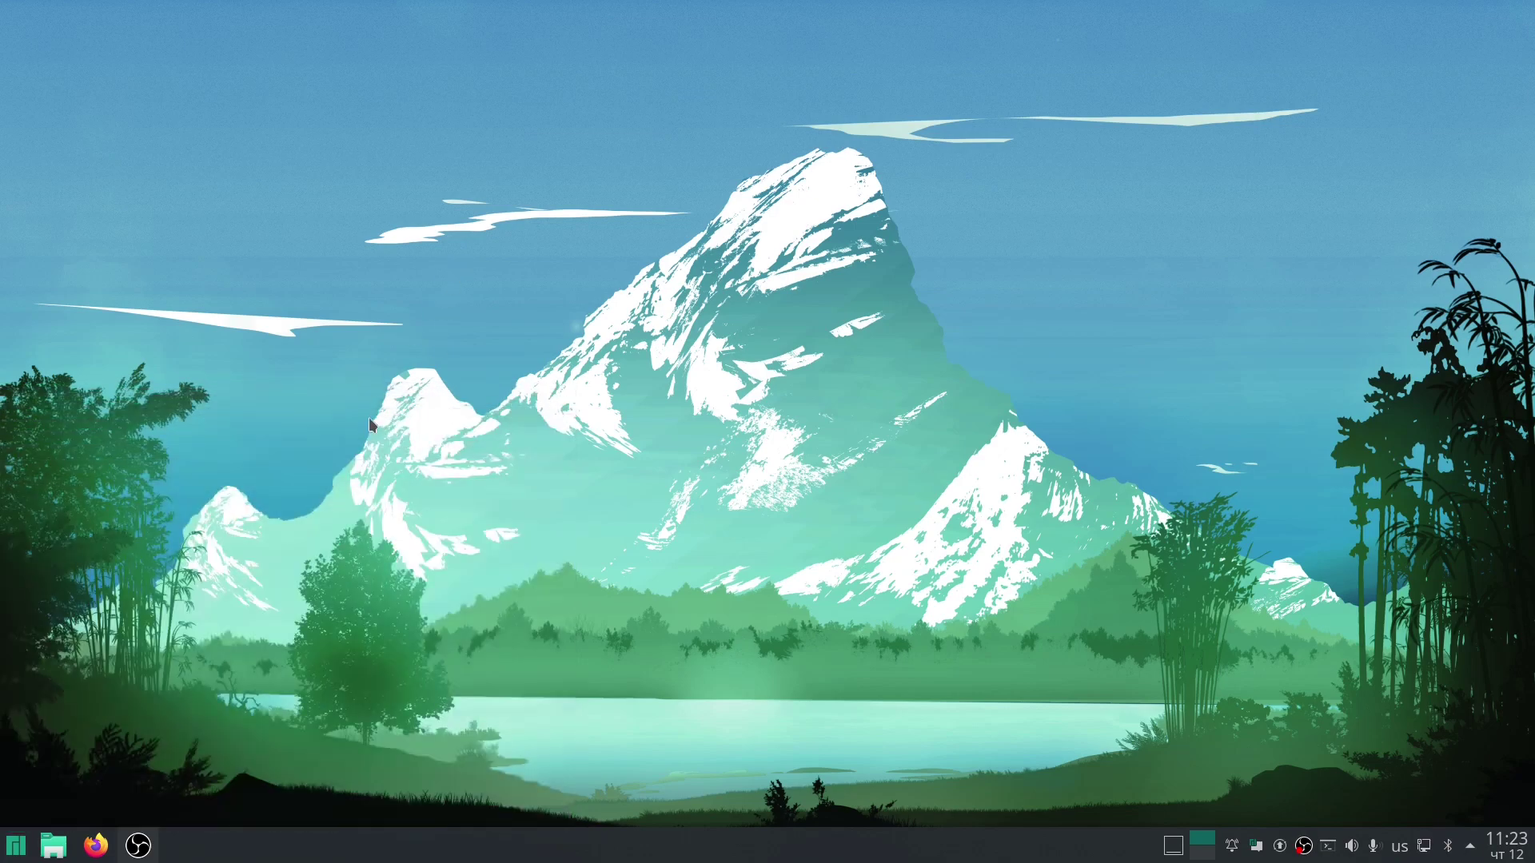
Launch Установка и удаление программ from the Настройка category and move its window towards the middle of the desktop.
{"action": "left_click", "coordinate": [16, 845]}
{"action": "mouse_move", "coordinate": [113, 610]}
{"action": "mouse_move", "coordinate": [97, 639]}
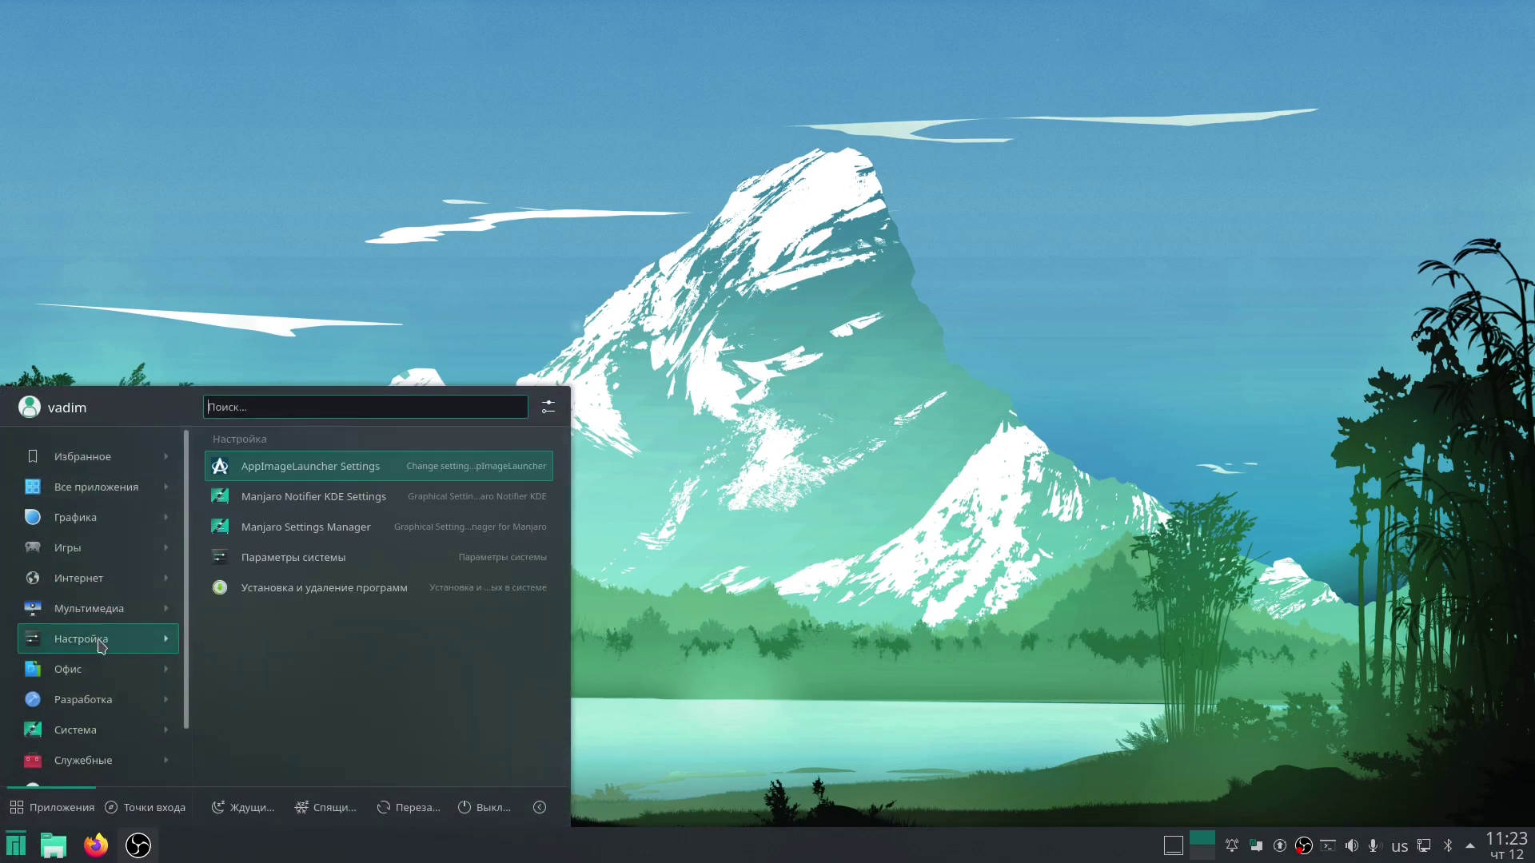
{"action": "left_click", "coordinate": [364, 581]}
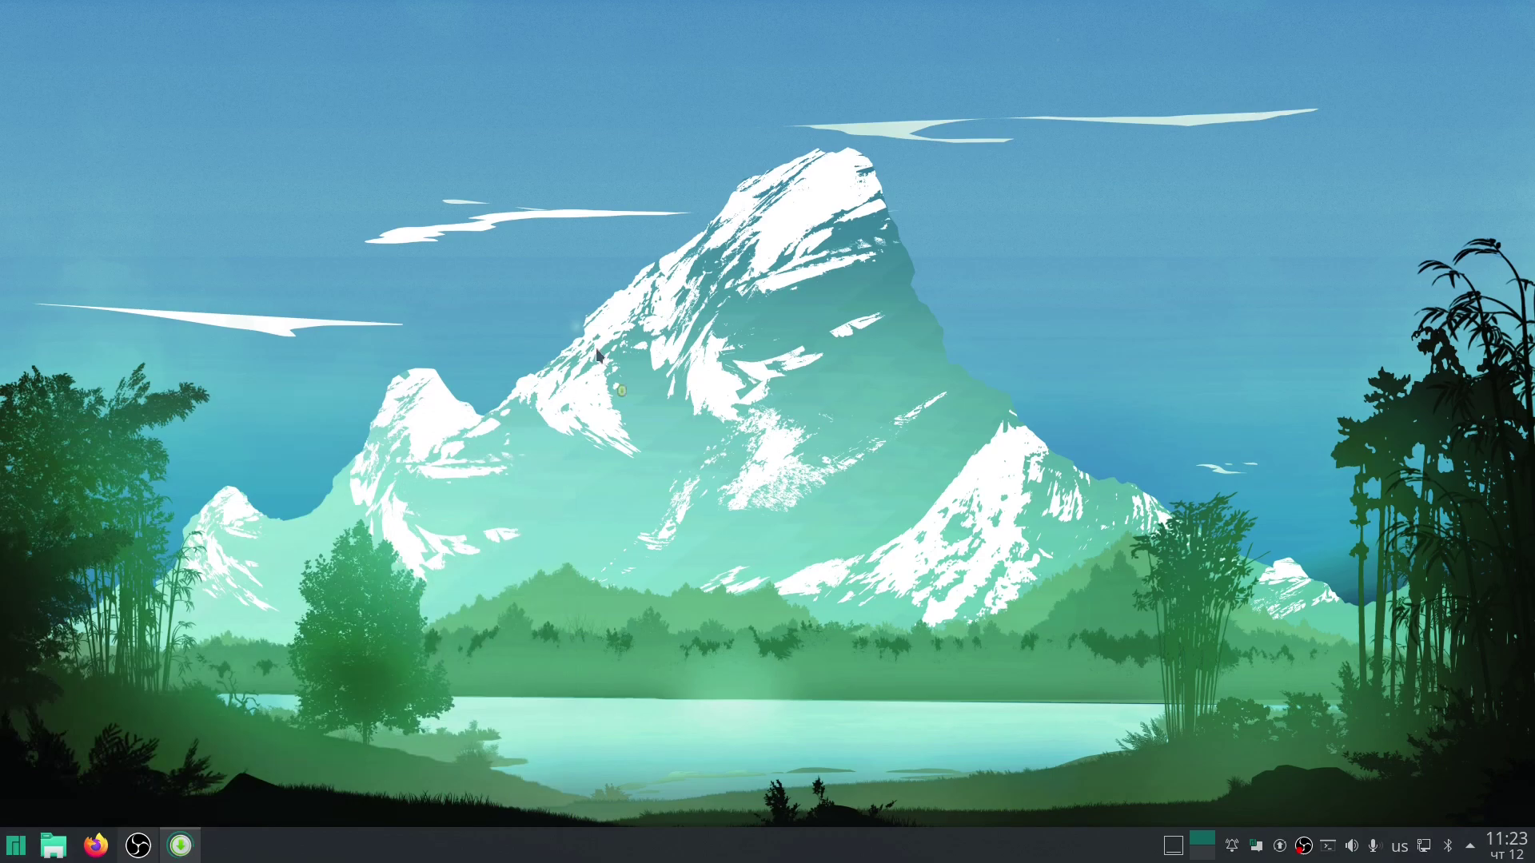
{"action": "left_click_drag", "start_coordinate": [589, 26], "coordinate": [874, 238]}
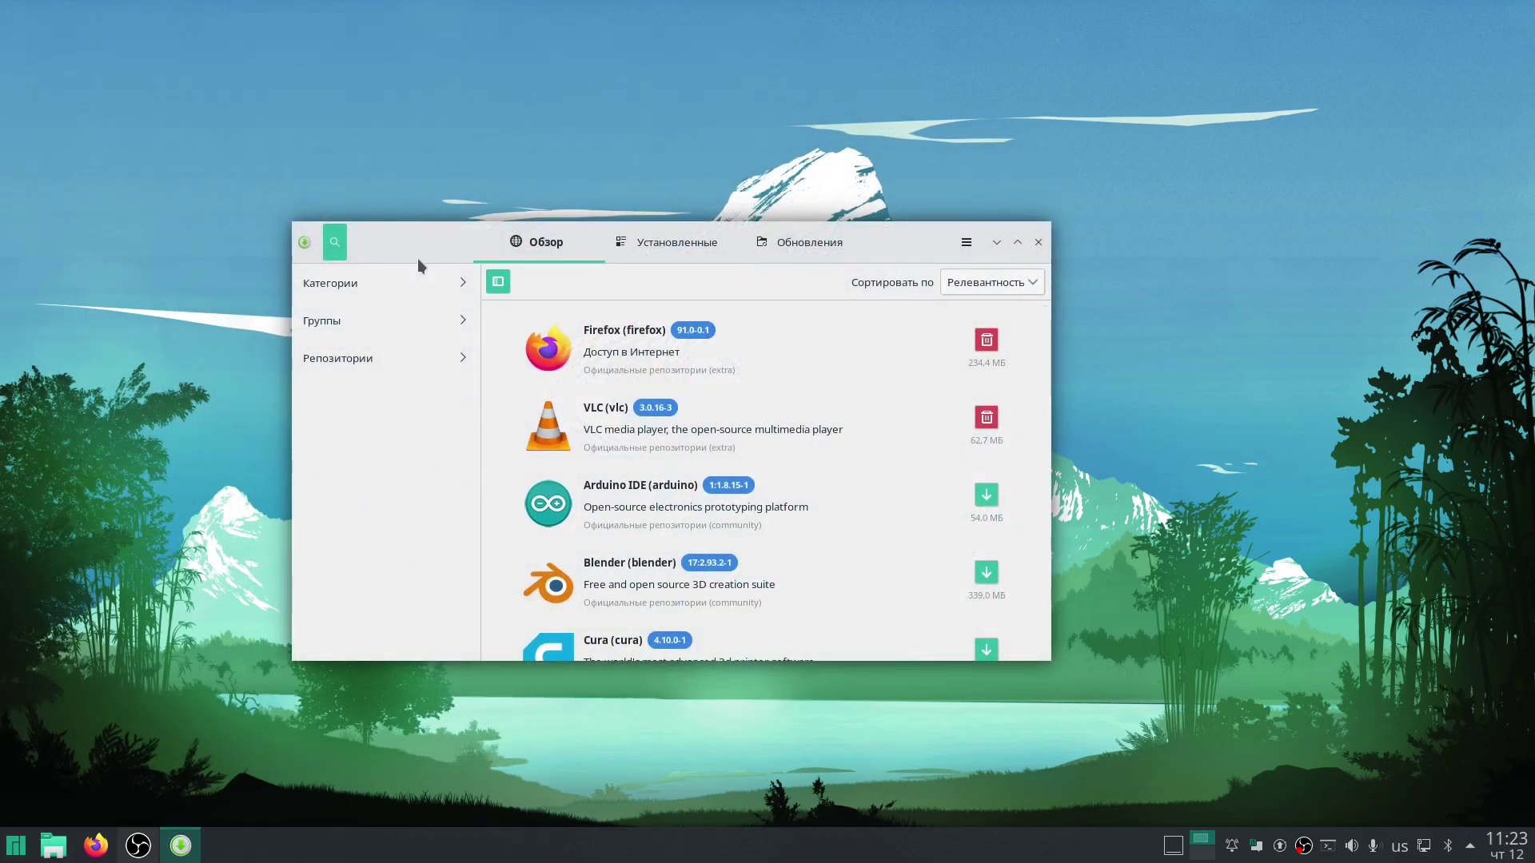
Check the Установленные, Обновления and Обзор pages of the package manager, and close its window.
{"action": "left_click", "coordinate": [695, 246]}
{"action": "left_click", "coordinate": [796, 243]}
{"action": "left_click", "coordinate": [671, 244]}
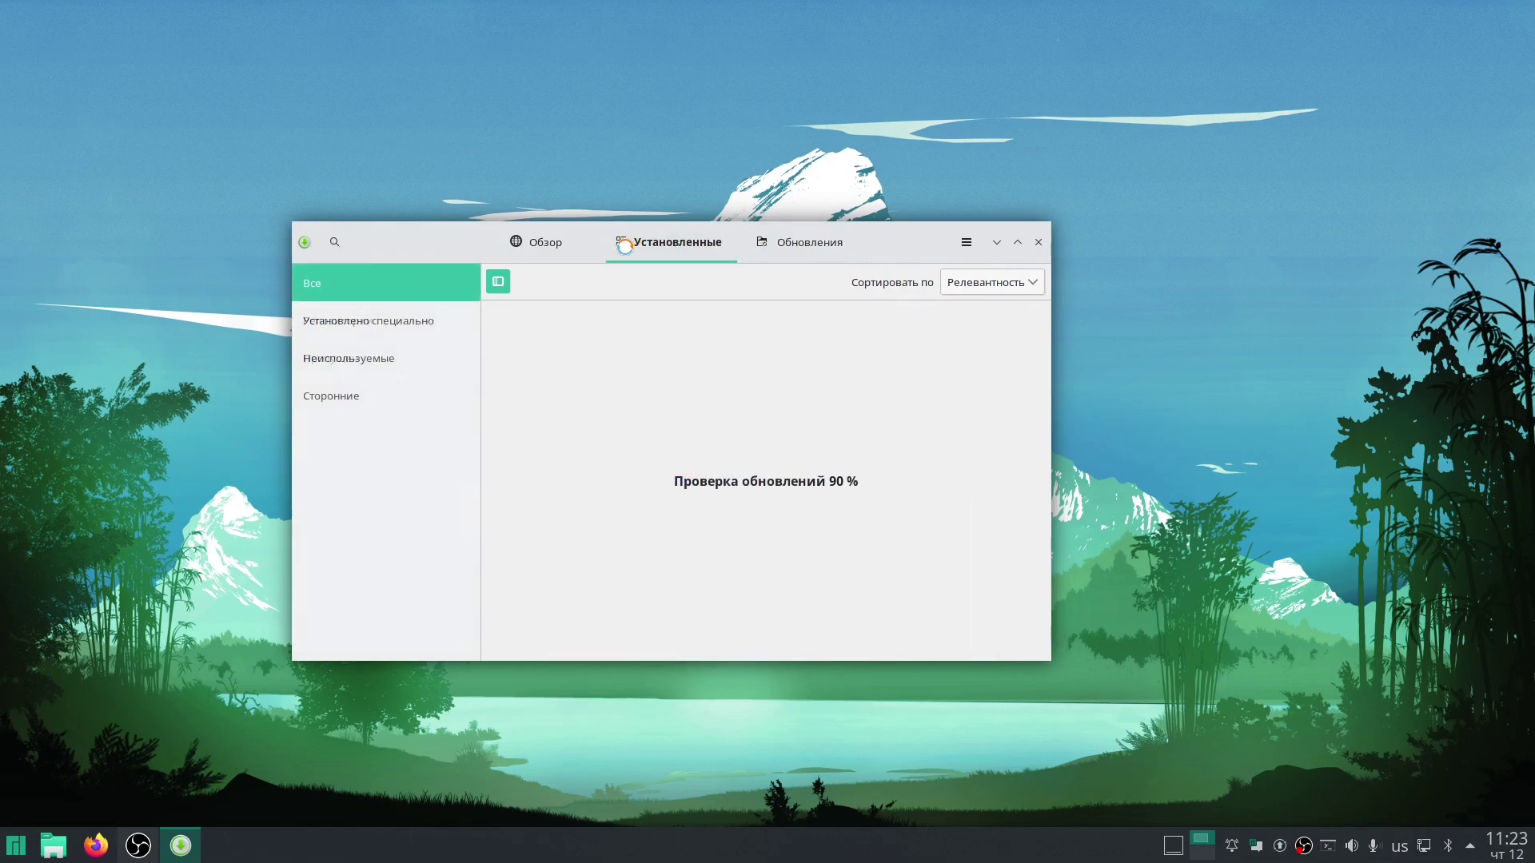
{"action": "left_click", "coordinate": [563, 239]}
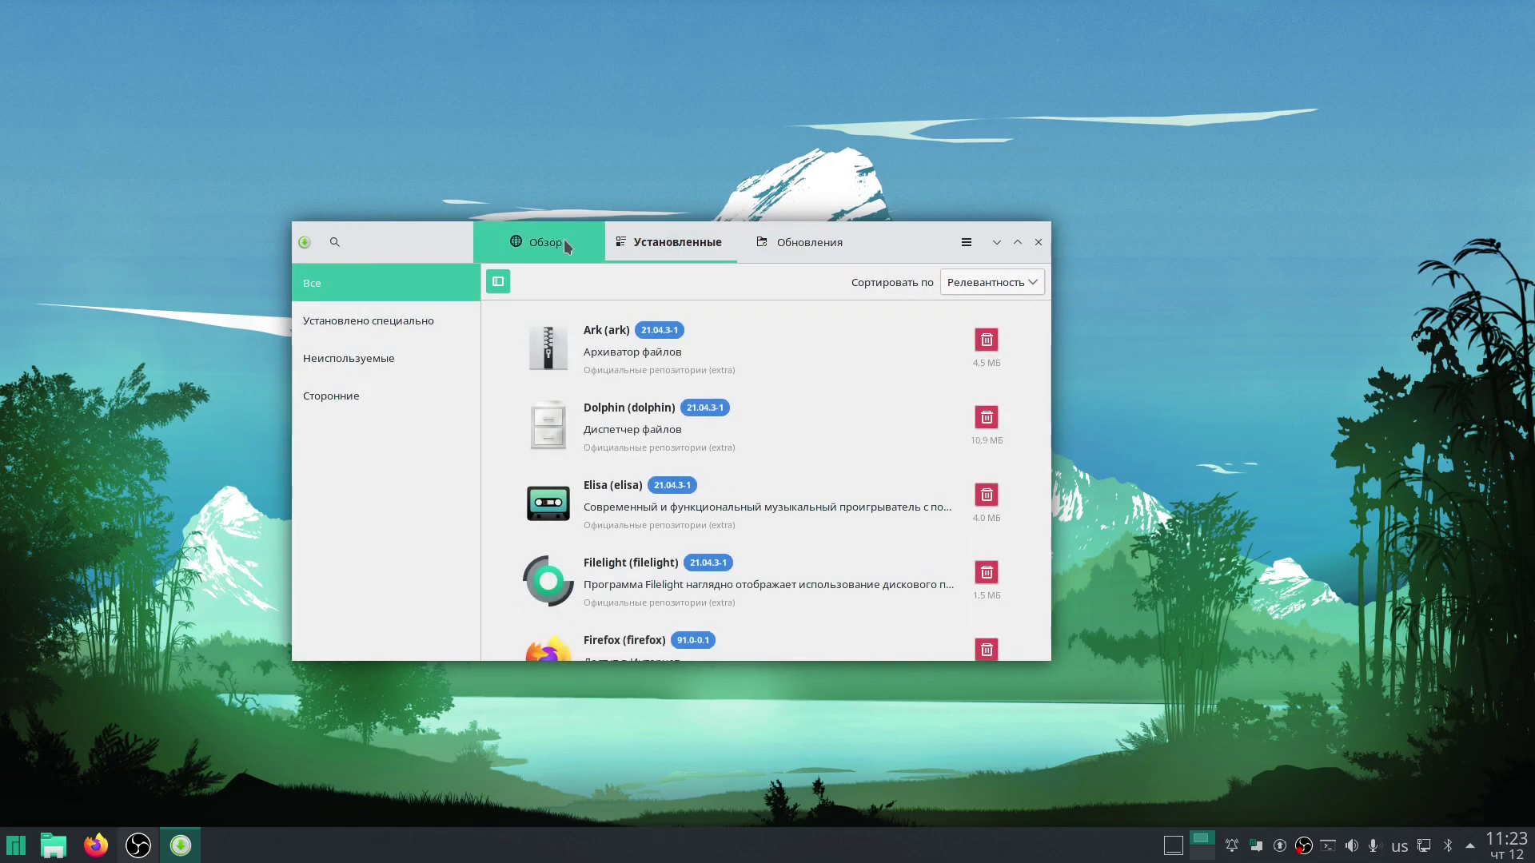
{"action": "right_click", "coordinate": [449, 246]}
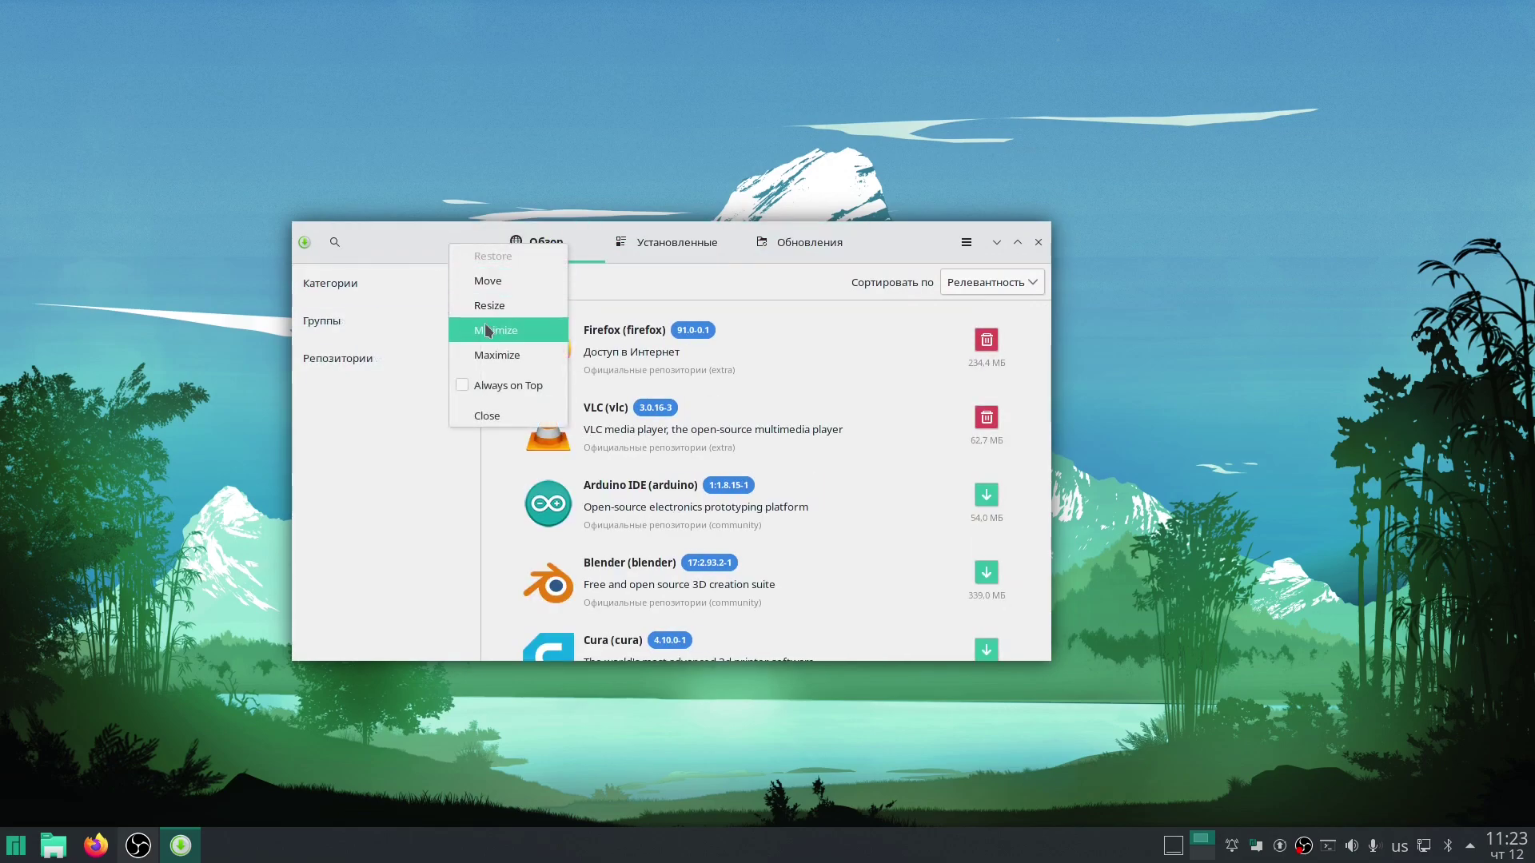
{"action": "left_click", "coordinate": [484, 414]}
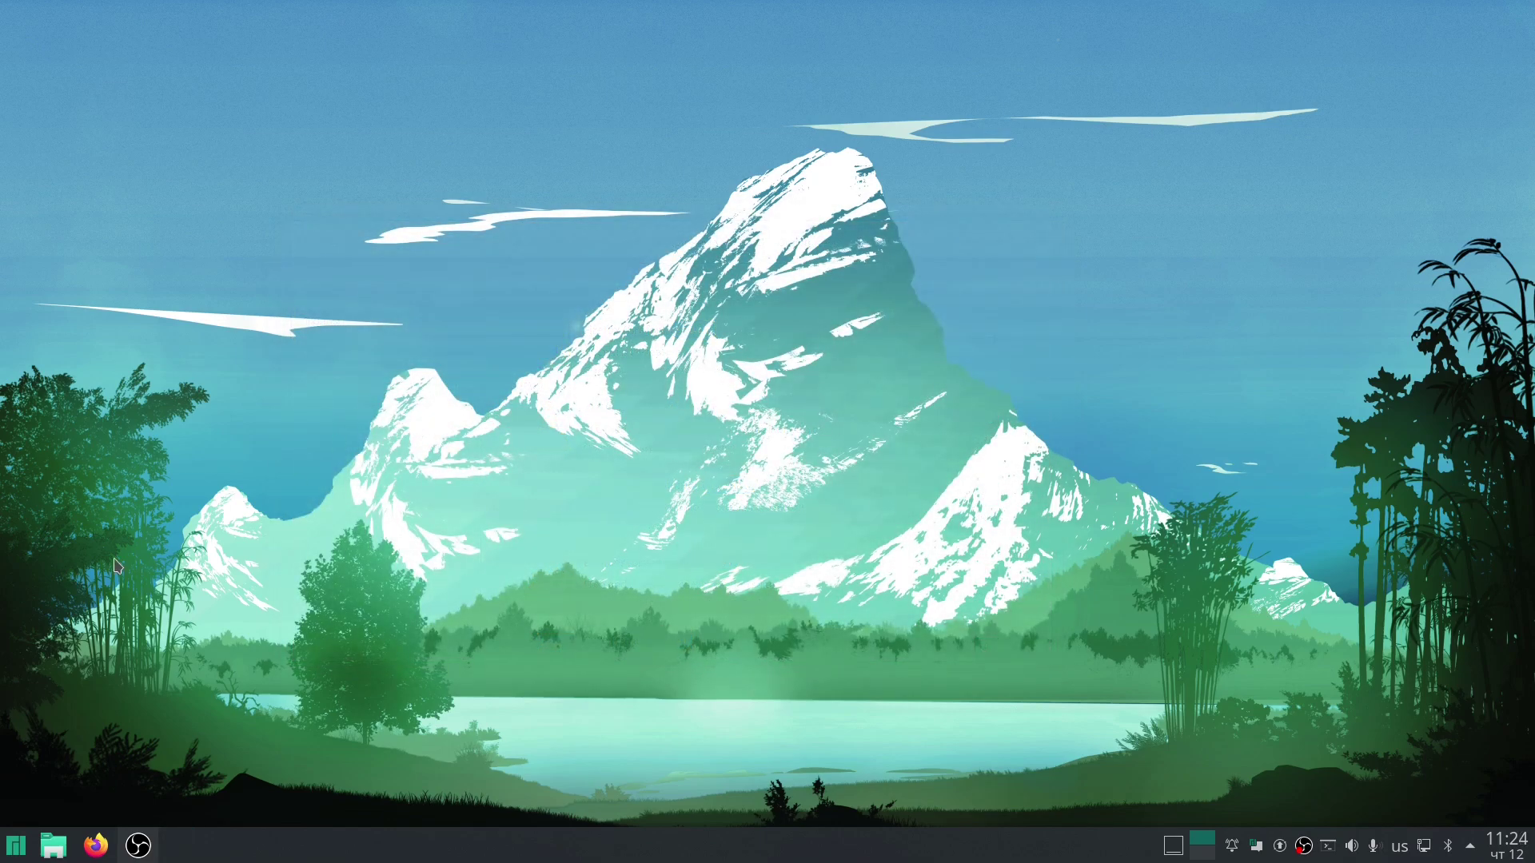
{"action": "left_click", "coordinate": [16, 844]}
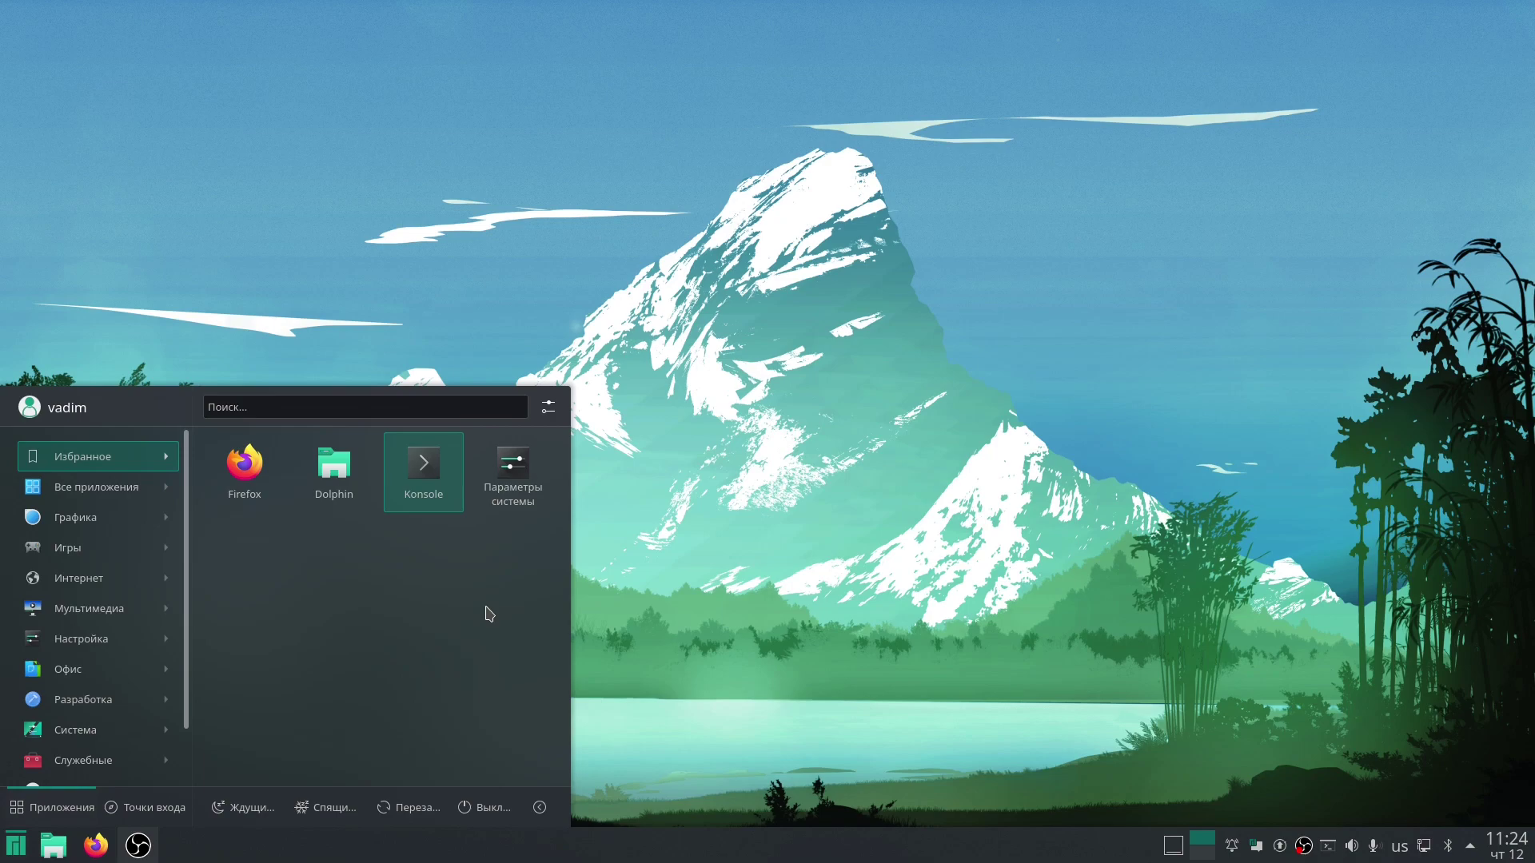
{"action": "left_click", "coordinate": [795, 608]}
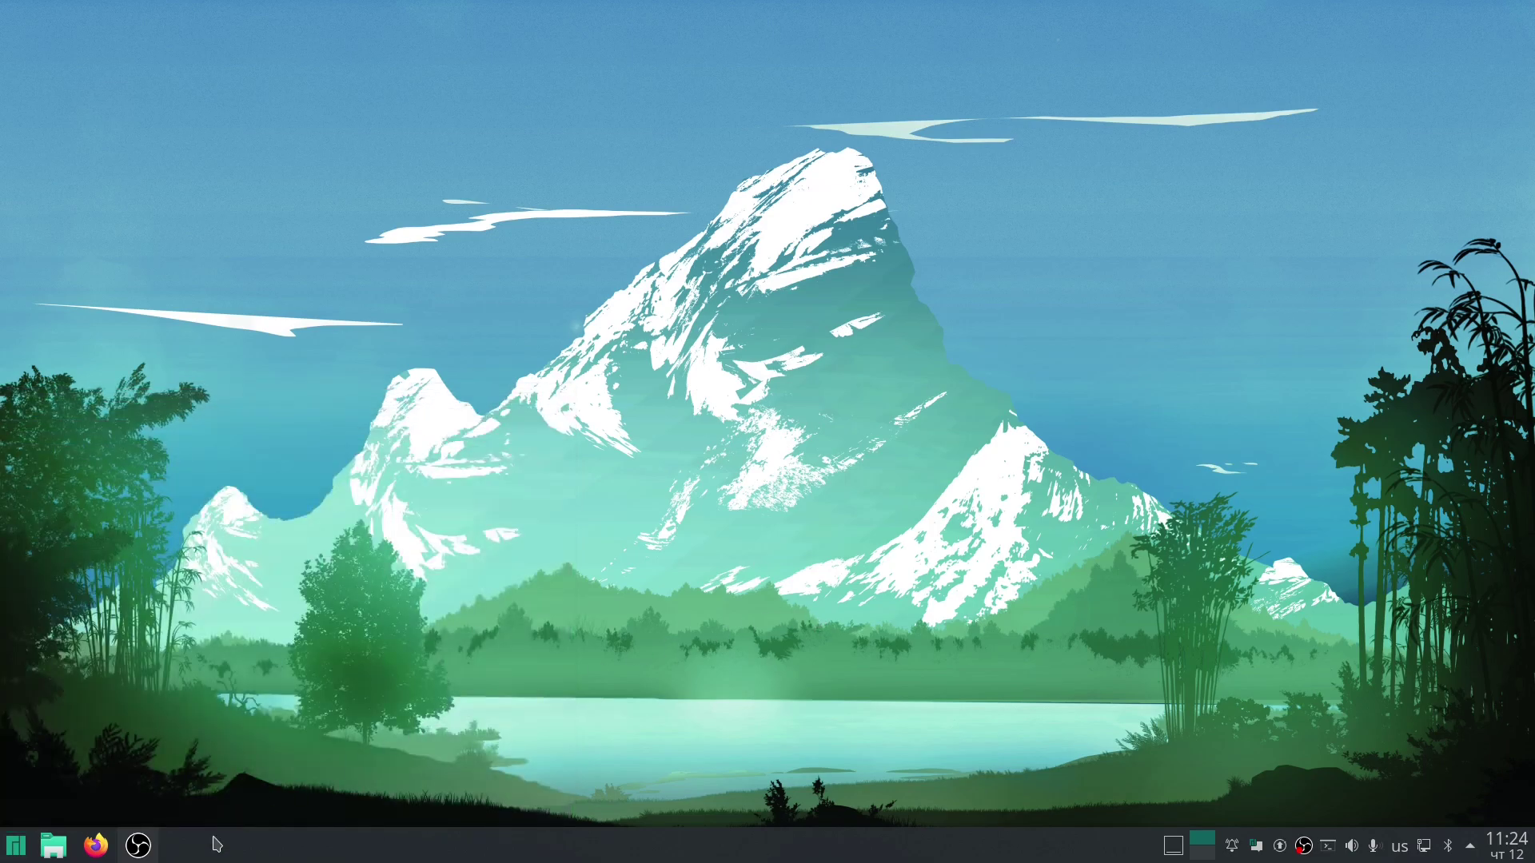
Switch to the OBS window with its recording controls.
{"action": "left_click", "coordinate": [152, 839]}
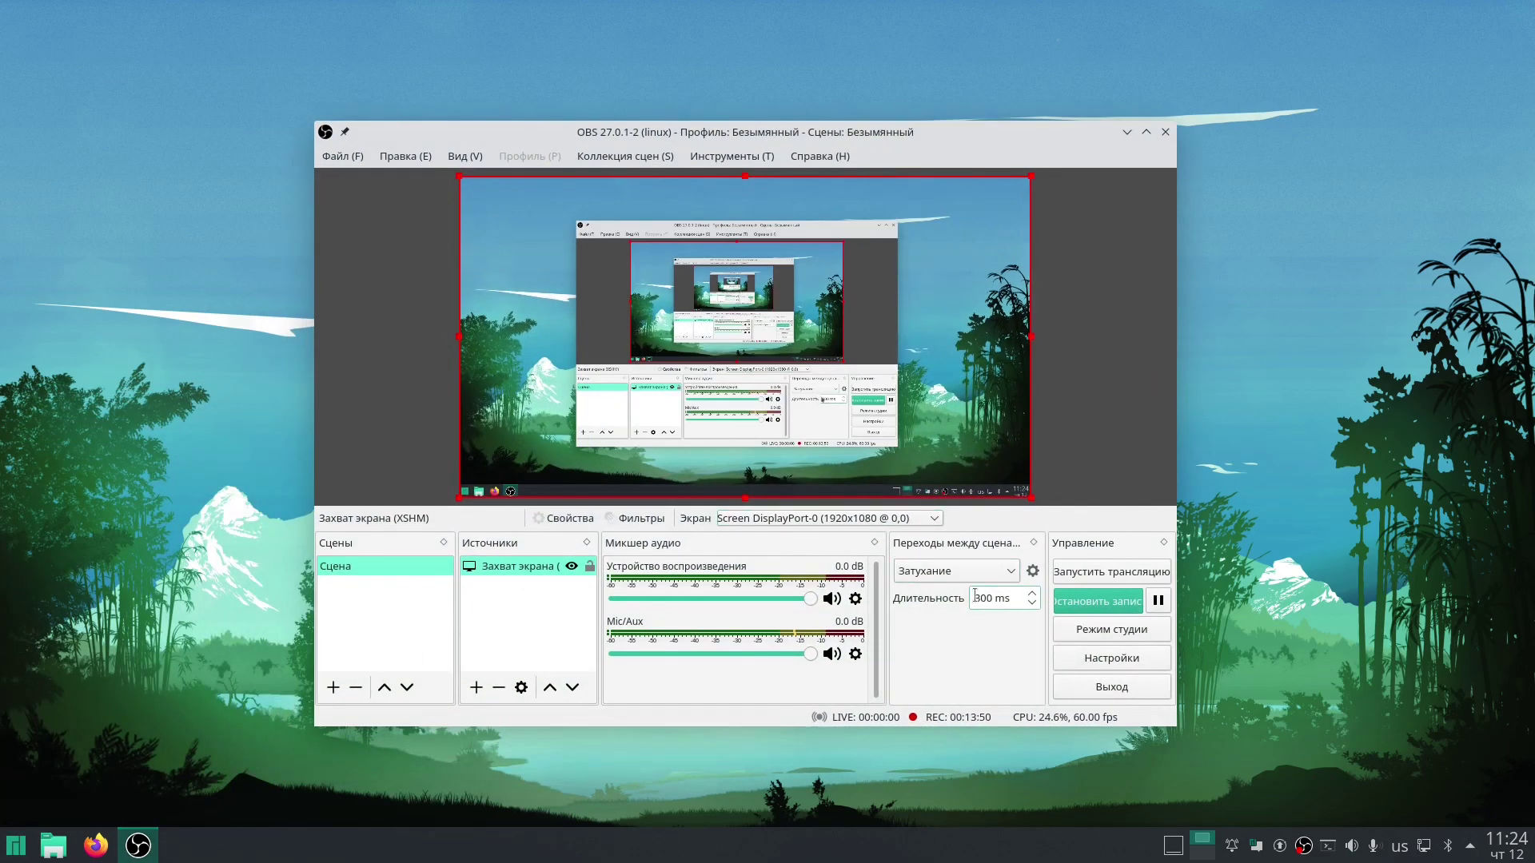